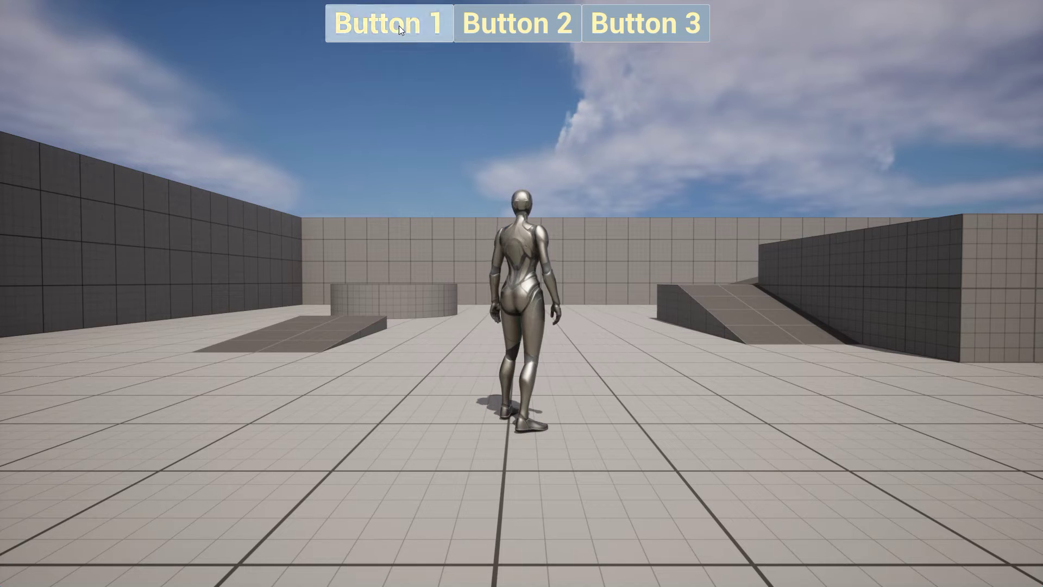
In the play preview, click Button 2, Button 3, Button 2, then Button 1, checking each turns red
{"action": "left_click", "coordinate": [511, 34]}
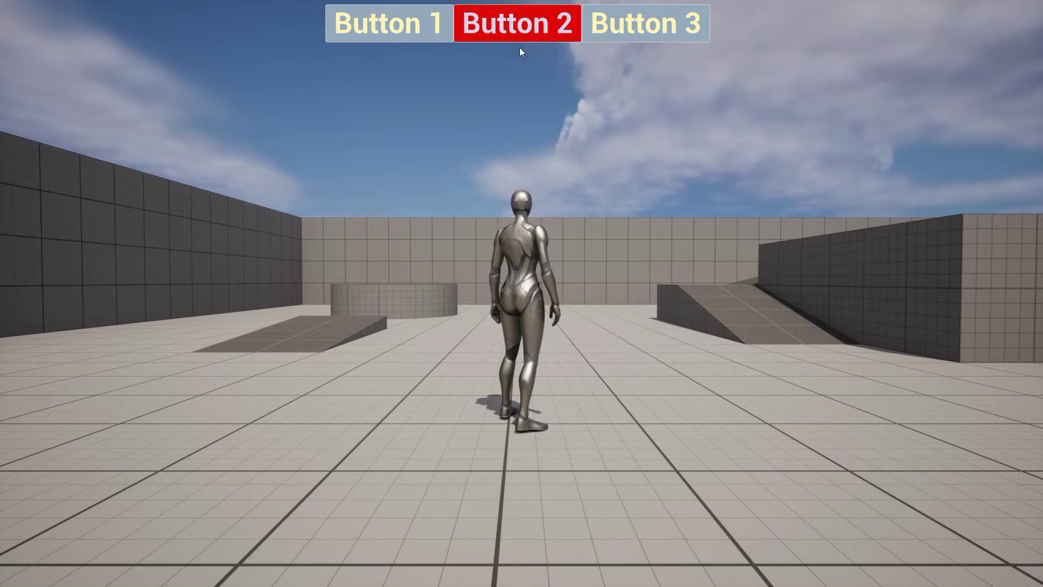
{"action": "left_click", "coordinate": [621, 28]}
{"action": "left_click", "coordinate": [540, 30]}
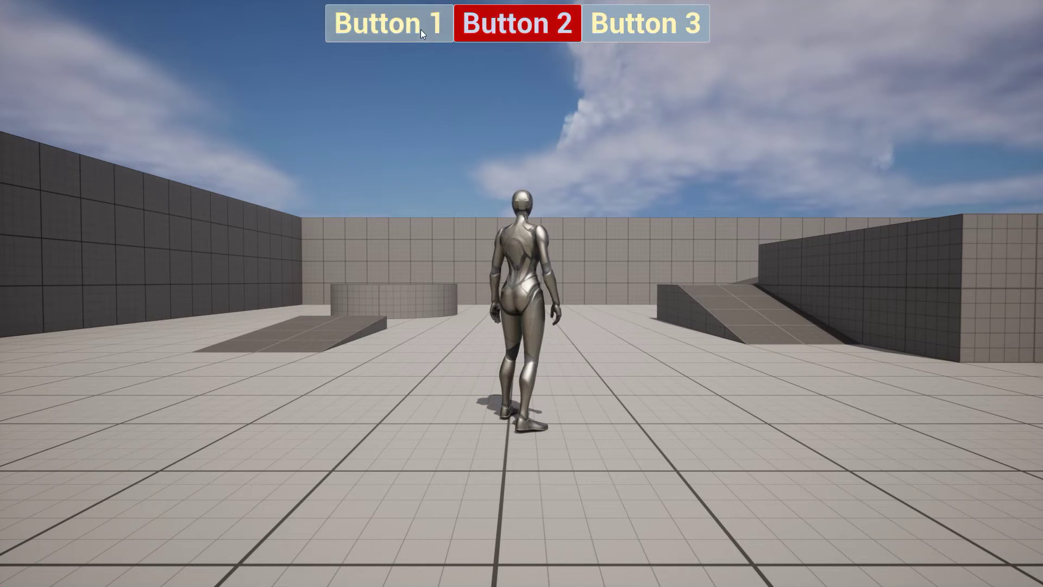
{"action": "left_click", "coordinate": [420, 30]}
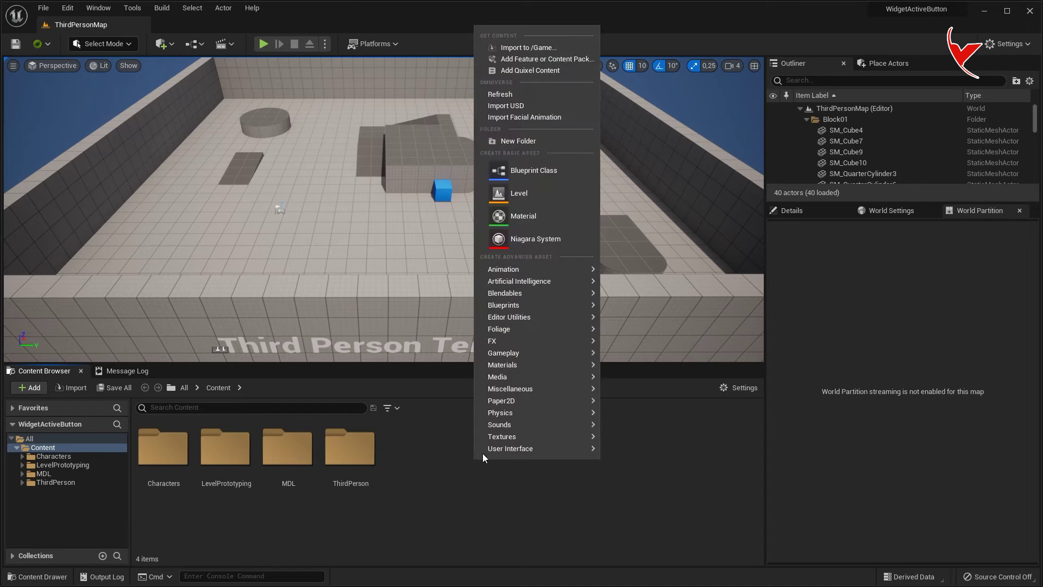
Create a User Widget Blueprint named ActiveButtonTest and open it
{"action": "mouse_move", "coordinate": [580, 453]}
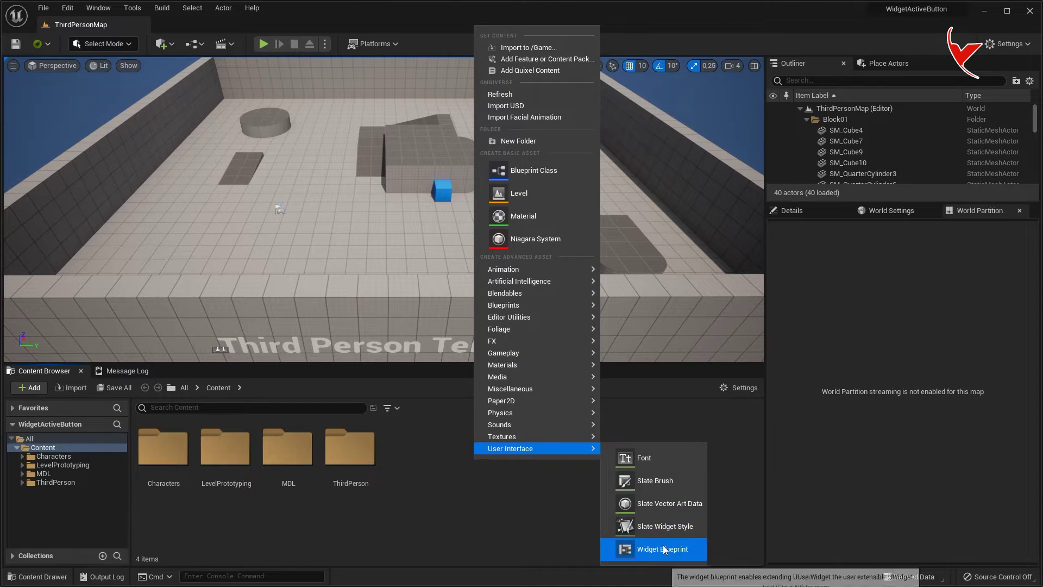
{"action": "left_click", "coordinate": [662, 547]}
{"action": "left_click", "coordinate": [388, 212]}
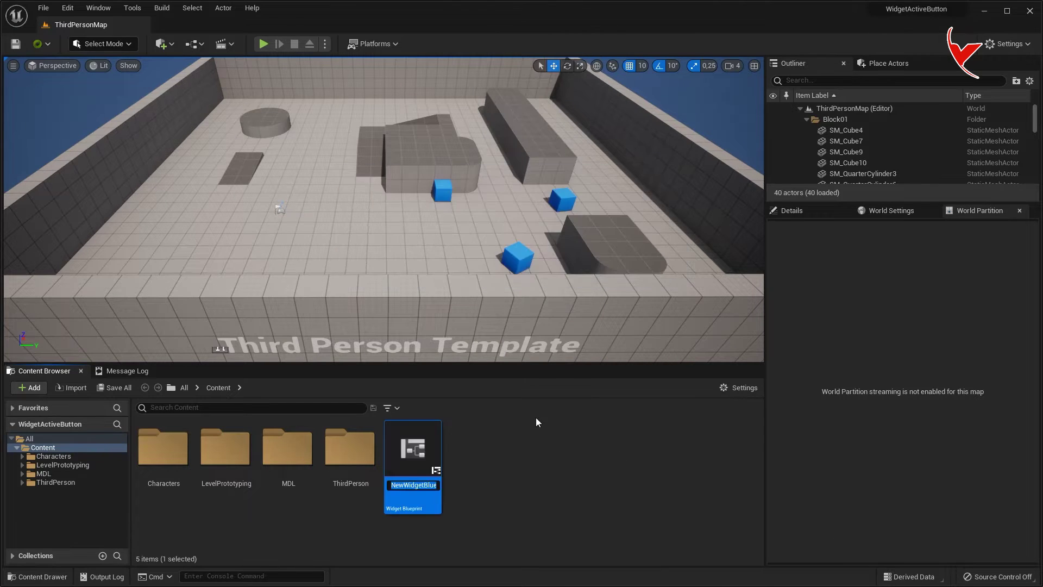
{"action": "type", "text": "ActiveB"}
{"action": "type", "text": "uttonTest"}
{"action": "key", "text": "Return"}
{"action": "double_click", "coordinate": [400, 441]}
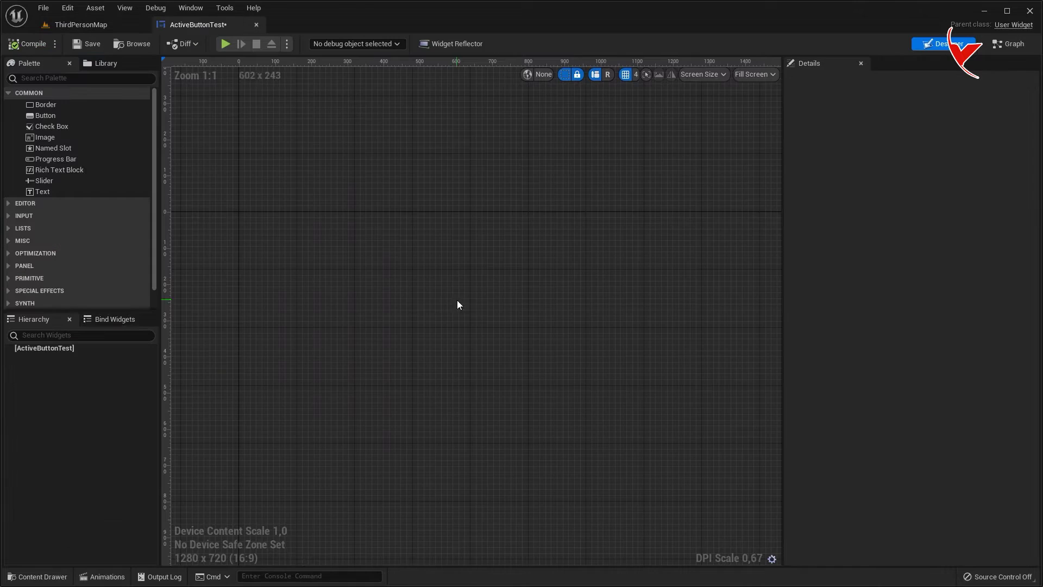
Add a Canvas Panel from the Palette as the widget's root
{"action": "left_click", "coordinate": [82, 349]}
{"action": "type", "text": "canva"}
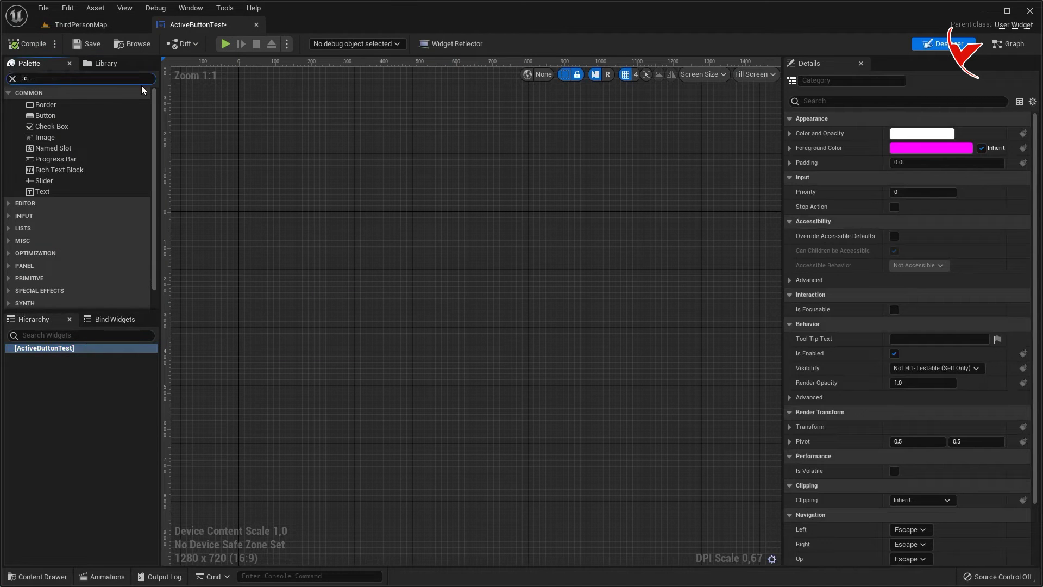
{"action": "mouse_move", "coordinate": [89, 109]}
{"action": "left_mouse_down"}
{"action": "mouse_move", "coordinate": [71, 381]}
{"action": "mouse_move", "coordinate": [57, 349]}
{"action": "left_mouse_up"}
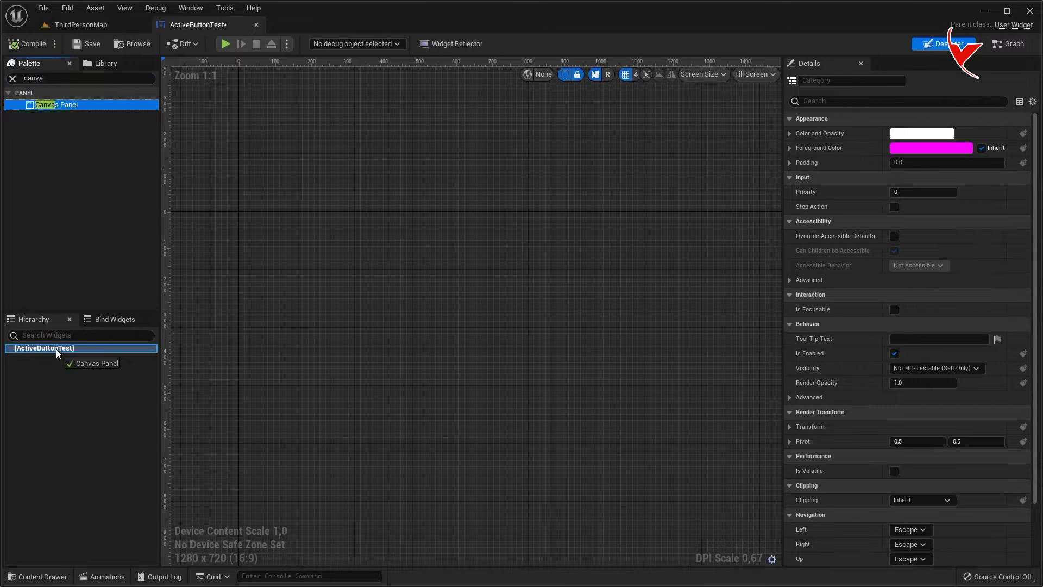
{"action": "scroll", "coordinate": [340, 146], "scroll_direction": "down", "scroll_amount": 2}
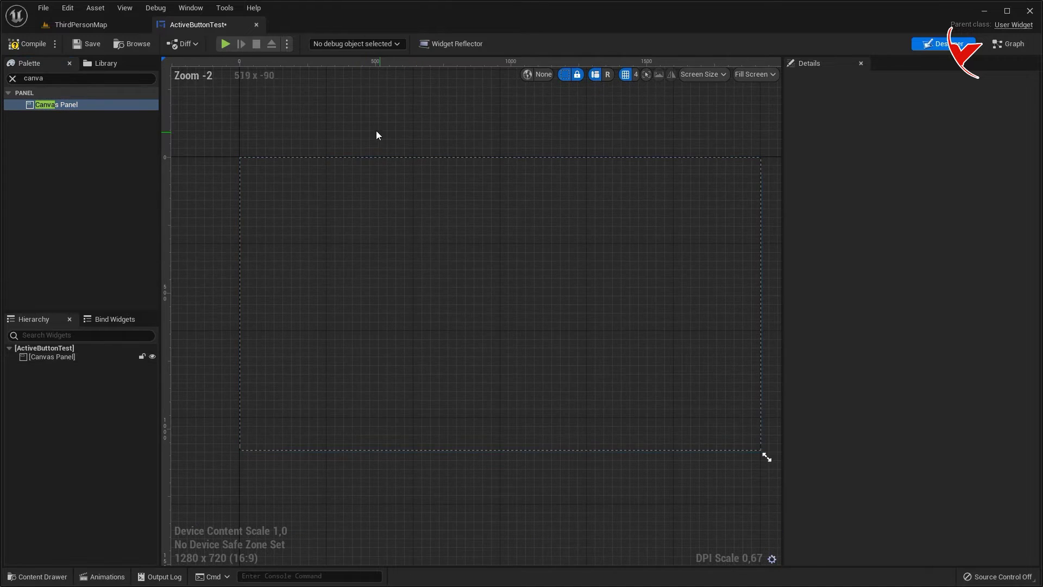
{"action": "left_click", "coordinate": [60, 357]}
Search the Palette for a Button widget and begin dragging it into the Hierarchy
{"action": "left_click", "coordinate": [49, 80]}
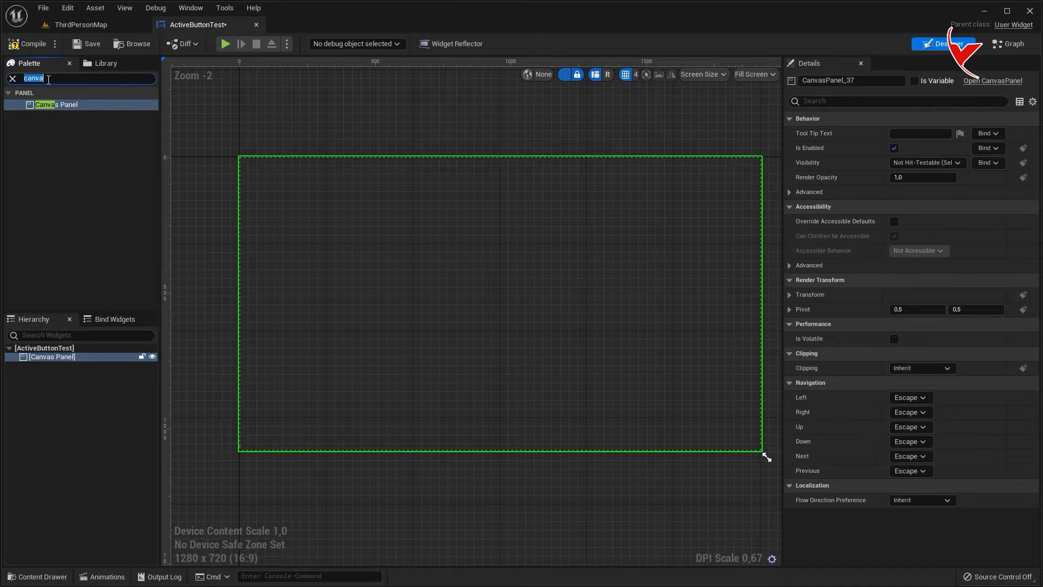
{"action": "type", "text": "button"}
{"action": "left_click_drag", "start_coordinate": [46, 105], "coordinate": [49, 158]}
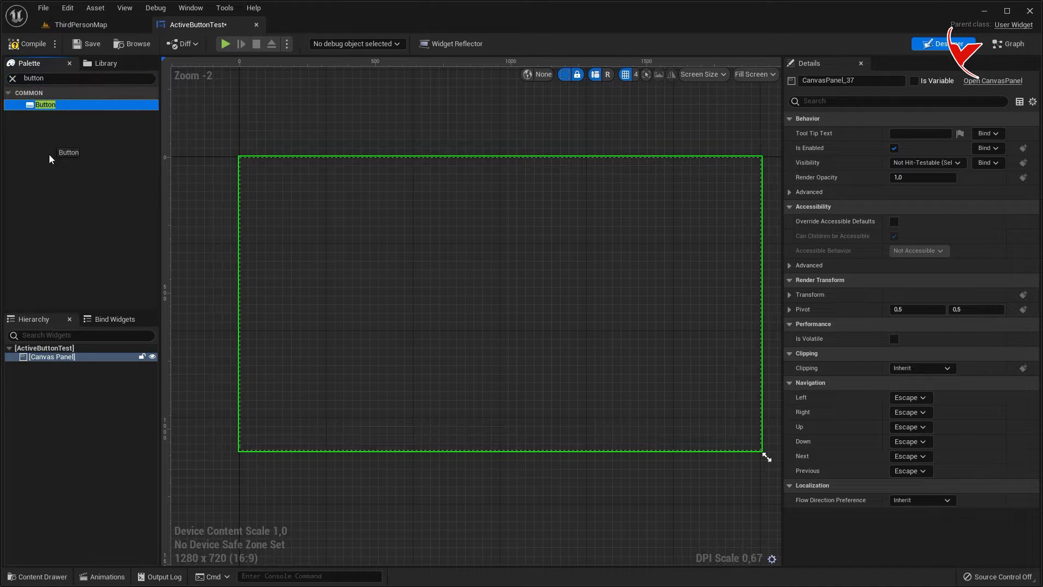
Place a Button inside the Canvas Panel and name it Button_1
{"action": "left_click_drag", "start_coordinate": [47, 360], "coordinate": [49, 361]}
{"action": "left_click", "coordinate": [847, 82]}
{"action": "type", "text": "Button_1"}
{"action": "key", "text": "Return"}
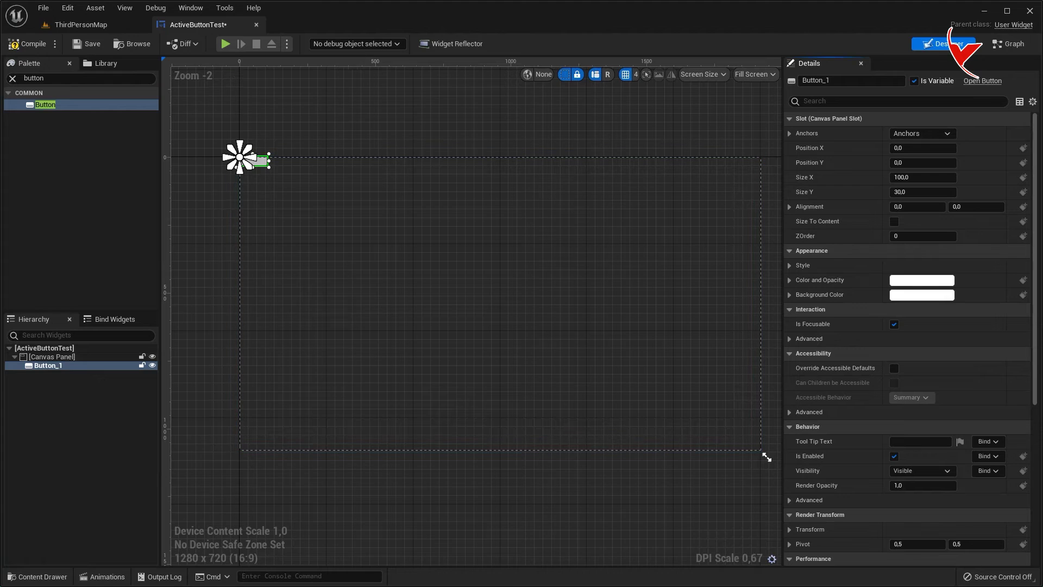
Duplicate the button twice, naming the copies Button_2 and Button_3
{"action": "right_click", "coordinate": [48, 365]}
{"action": "left_click", "coordinate": [54, 421]}
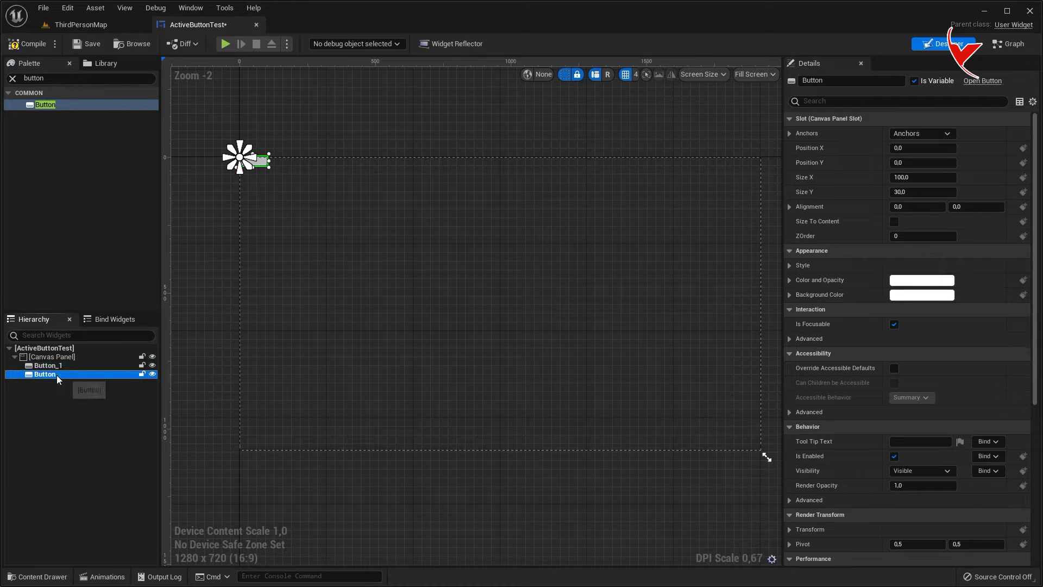
{"action": "double_click", "coordinate": [60, 375]}
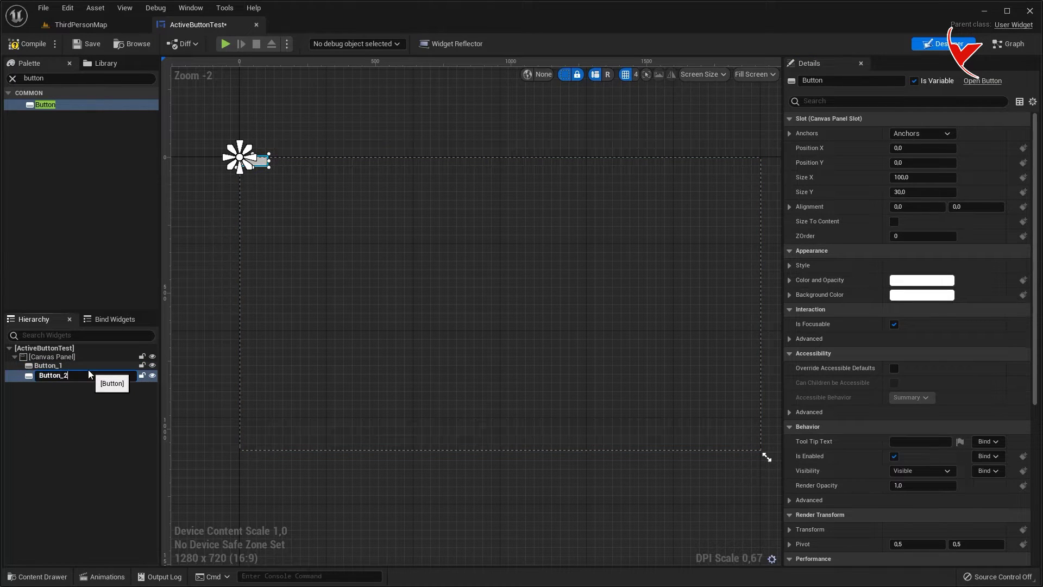
{"action": "type", "text": "2"}
{"action": "key", "text": "Return"}
{"action": "right_click", "coordinate": [87, 376]}
{"action": "left_click", "coordinate": [116, 429]}
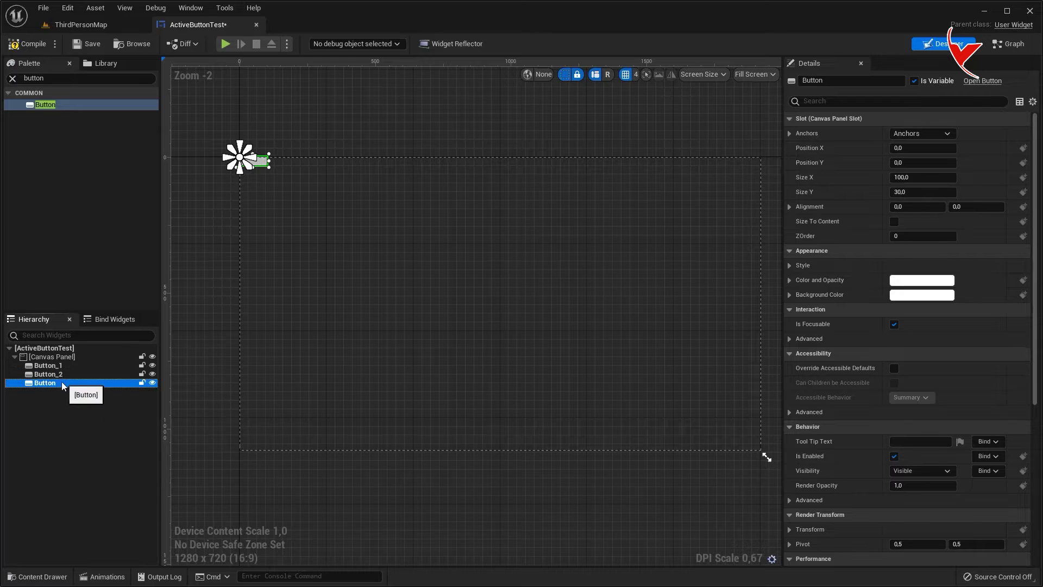
{"action": "double_click", "coordinate": [131, 383]}
{"action": "type", "text": "3"}
{"action": "key", "text": "Return"}
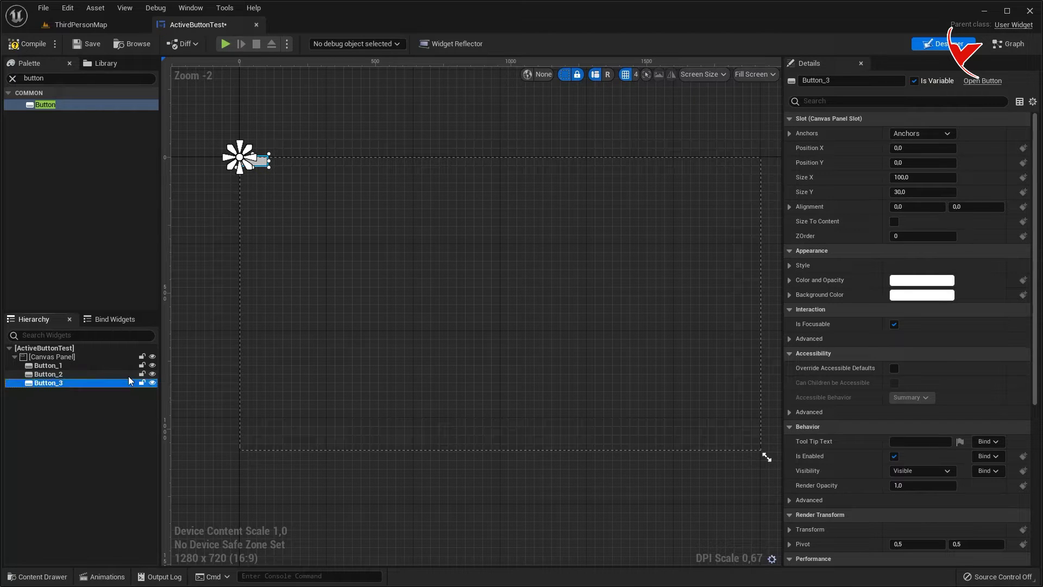
Add a Horizontal Box under the Canvas Panel
{"action": "left_click", "coordinate": [61, 368]}
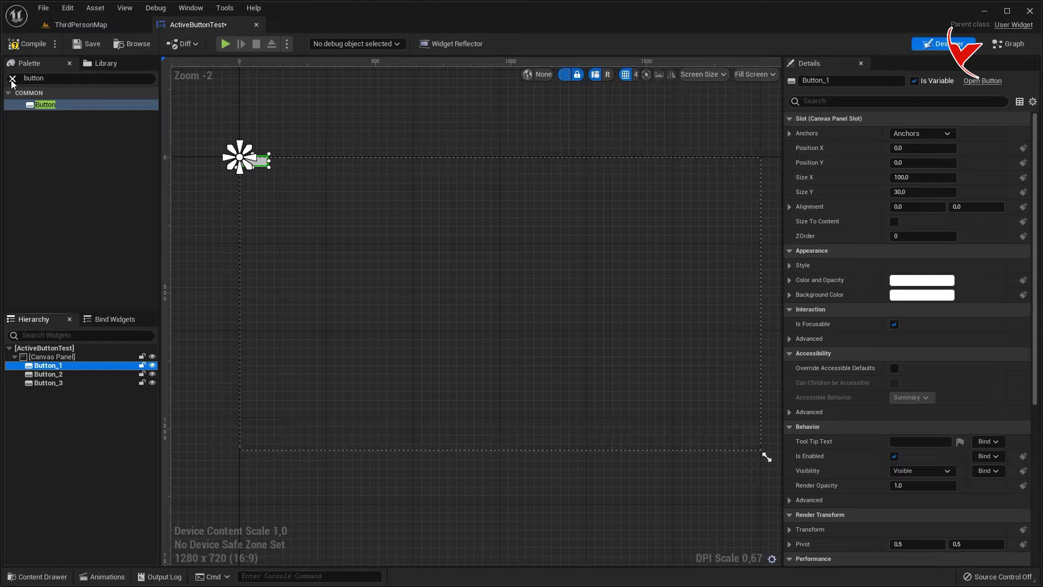
{"action": "key", "text": "Down"}
{"action": "left_click", "coordinate": [46, 78]}
{"action": "type", "text": "r"}
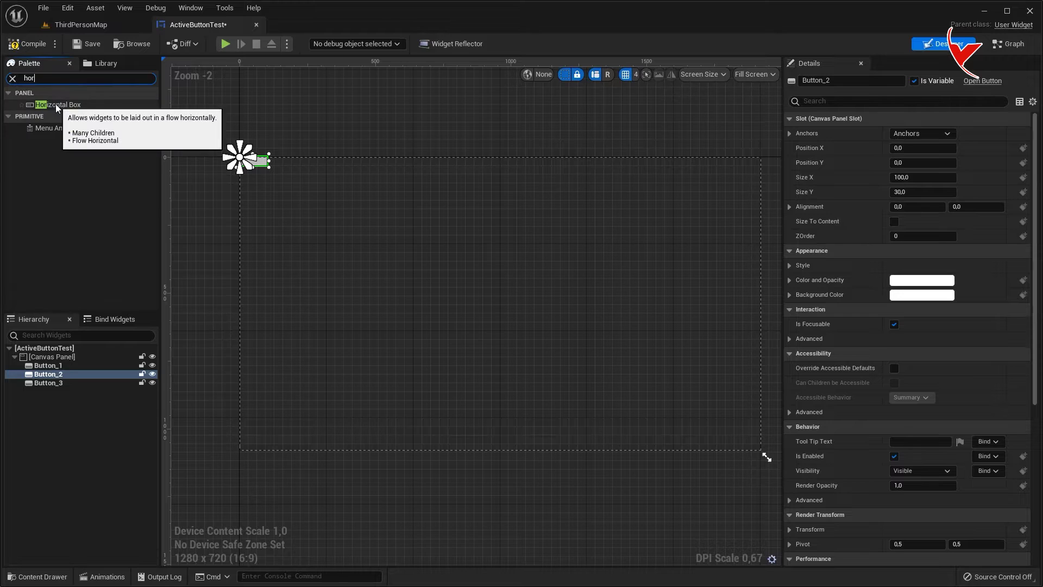
{"action": "left_click_drag", "start_coordinate": [54, 104], "coordinate": [54, 360]}
Move all three buttons into the Horizontal Box
{"action": "left_click", "coordinate": [49, 382]}
{"action": "left_click", "coordinate": [54, 367], "text": "shift"}
{"action": "left_click_drag", "start_coordinate": [53, 367], "coordinate": [53, 396]}
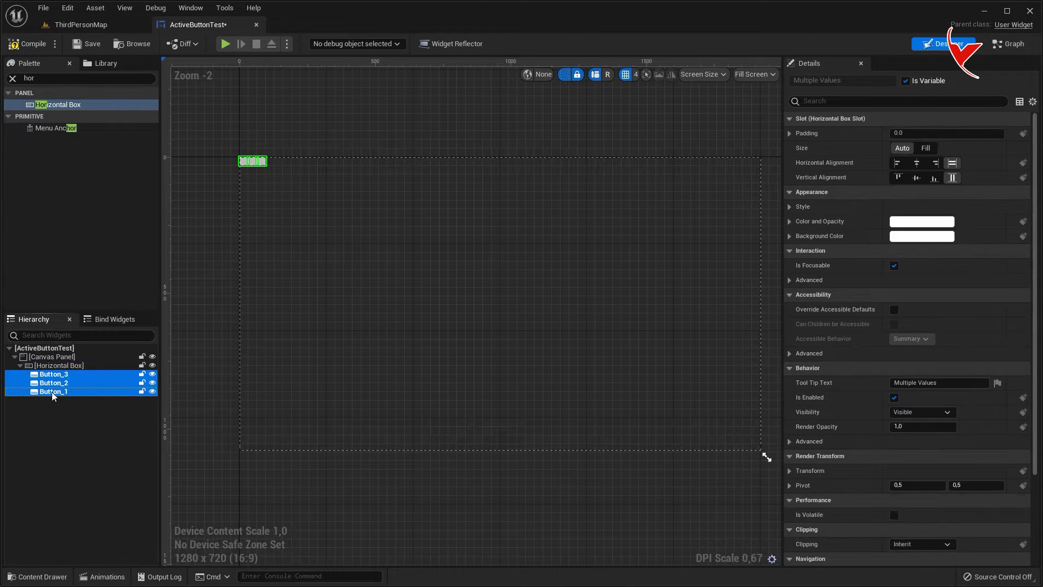
{"action": "left_click", "coordinate": [57, 374]}
{"action": "left_click", "coordinate": [64, 391]}
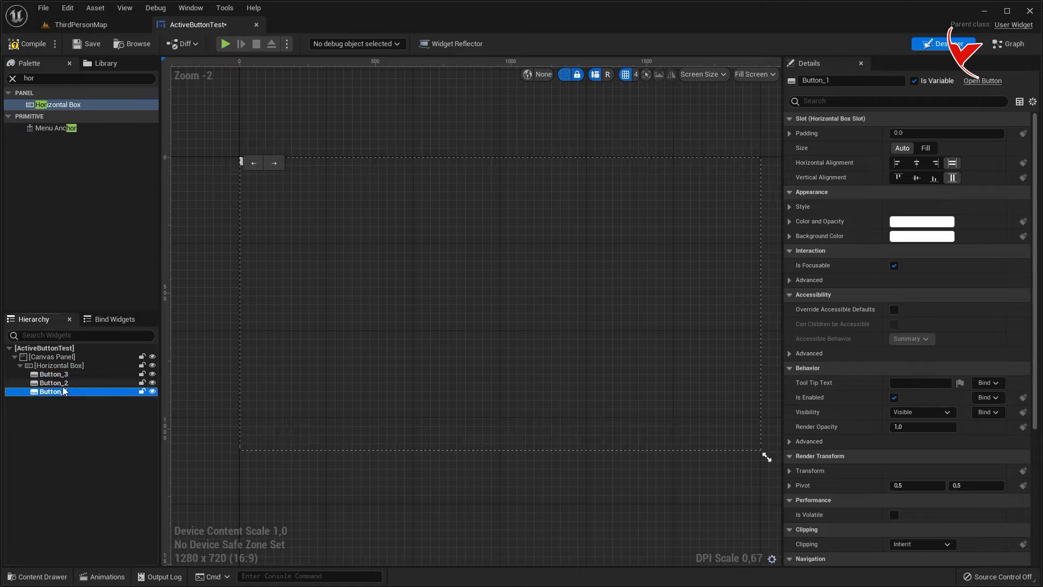
{"action": "double_click", "coordinate": [28, 78]}
Add a Text block inside each of Button_1, Button_2 and Button_3
{"action": "type", "text": "text"}
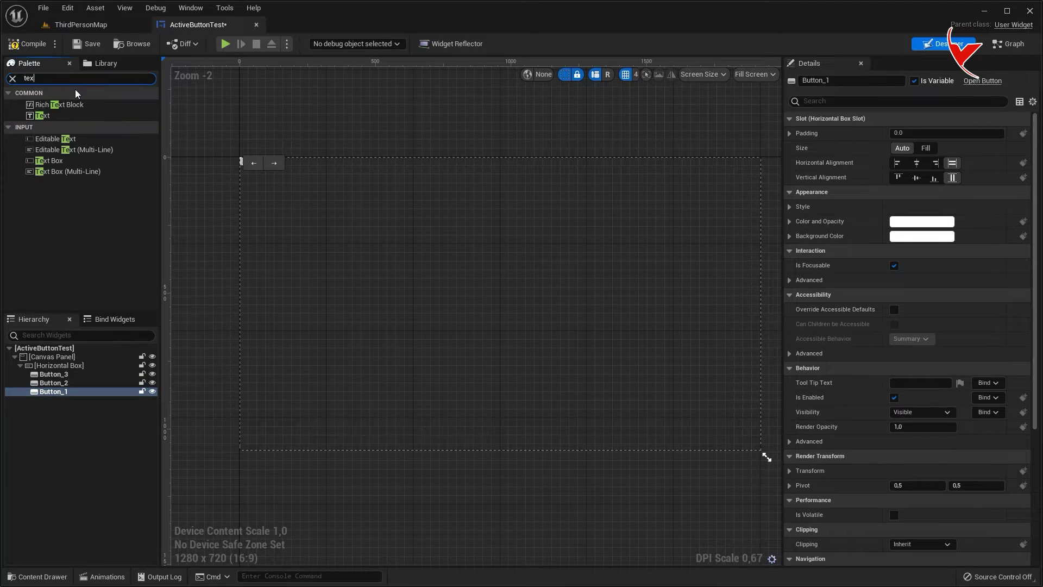
{"action": "left_click_drag", "start_coordinate": [43, 116], "coordinate": [60, 392]}
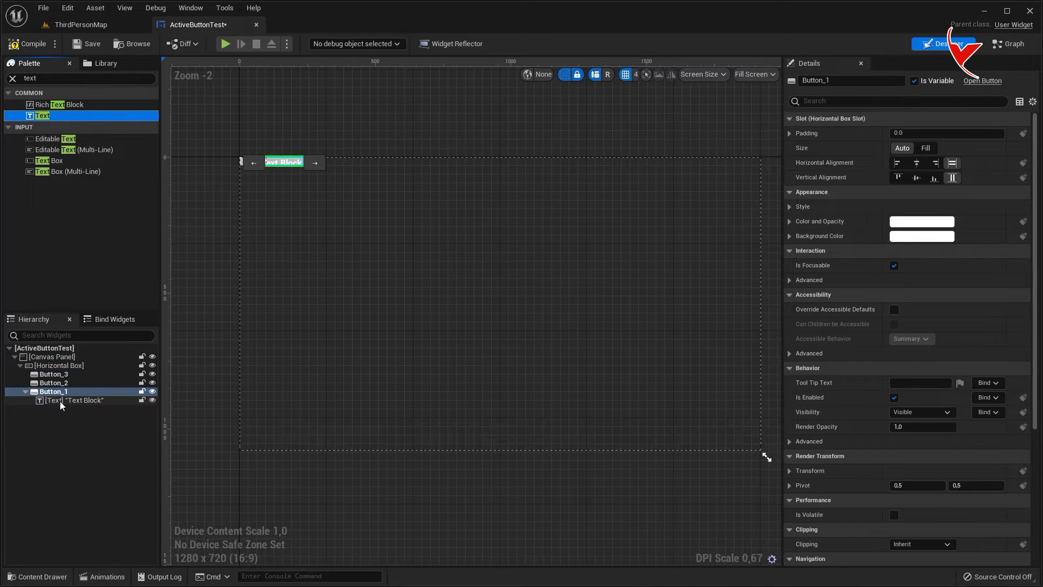
{"action": "left_click", "coordinate": [60, 401]}
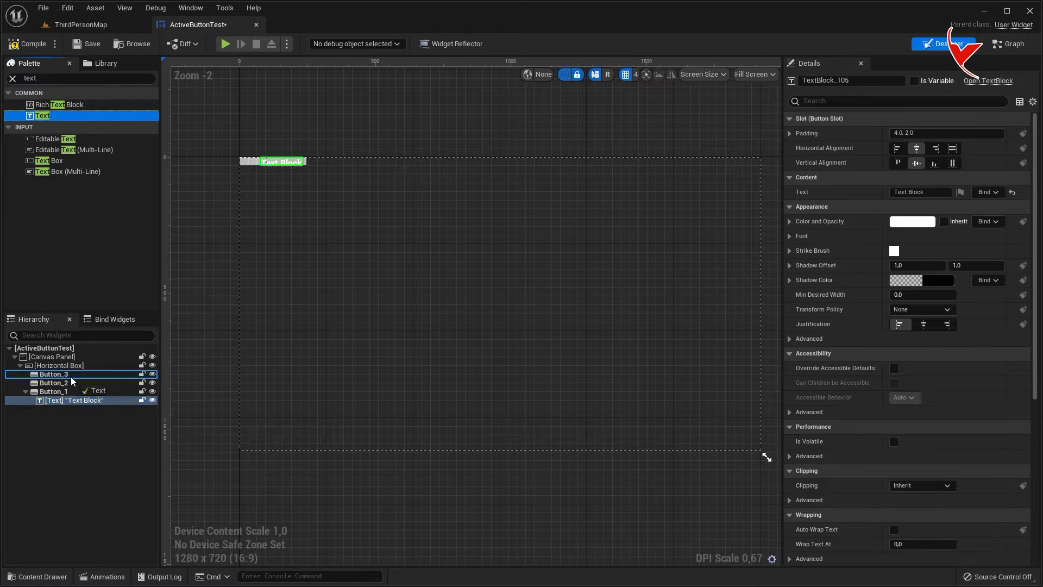
{"action": "left_click_drag", "start_coordinate": [41, 117], "coordinate": [65, 383]}
{"action": "left_click_drag", "start_coordinate": [43, 117], "coordinate": [64, 376]}
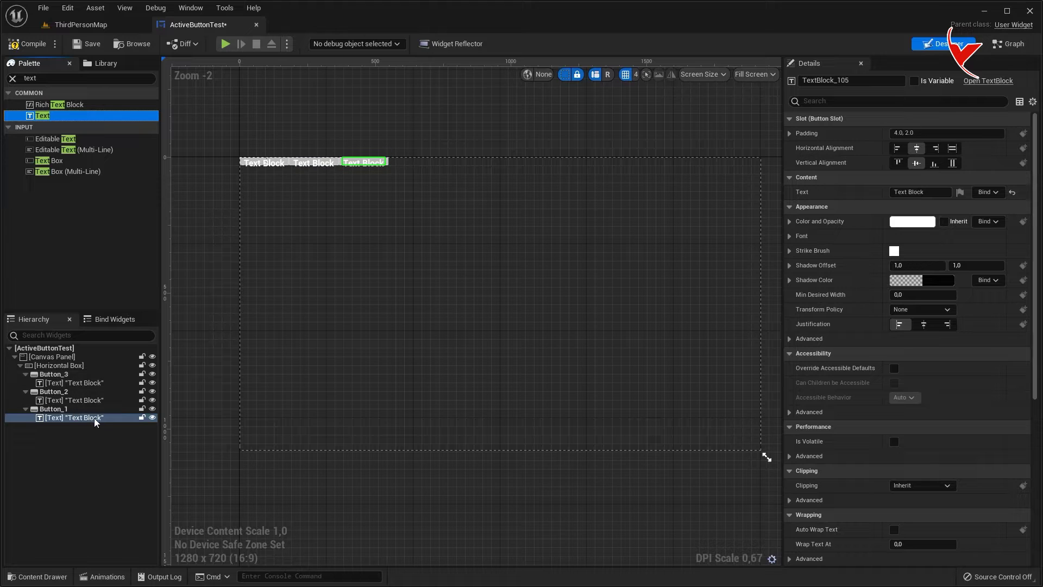
Set the labels to Button 1, Button 2 and Button 3, then move Button_3 below Button_1
{"action": "left_click", "coordinate": [918, 192]}
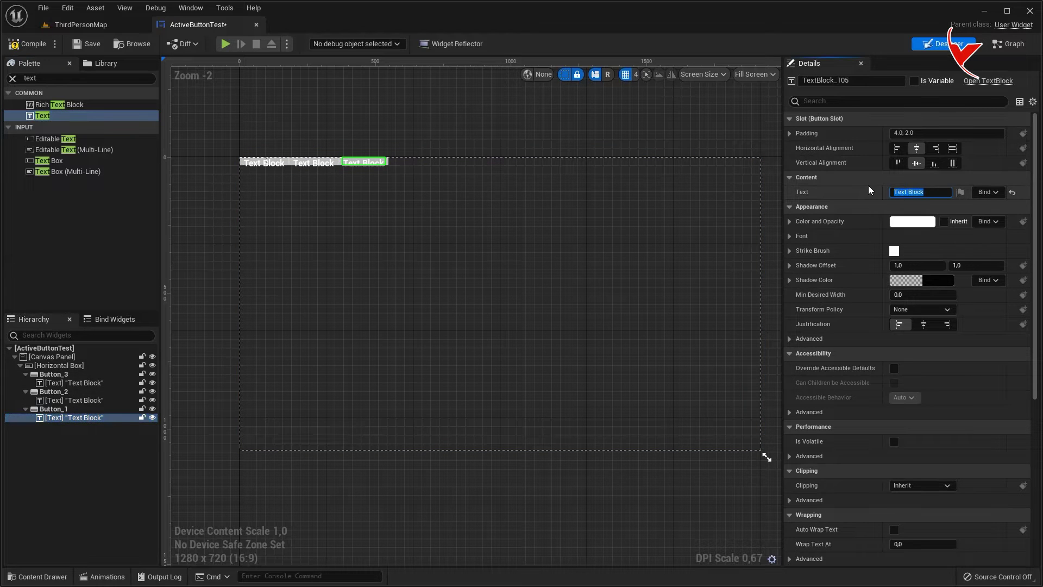
{"action": "type", "text": "Button 1"}
{"action": "key", "text": "ctrl+a"}
{"action": "key", "text": "ctrl+c"}
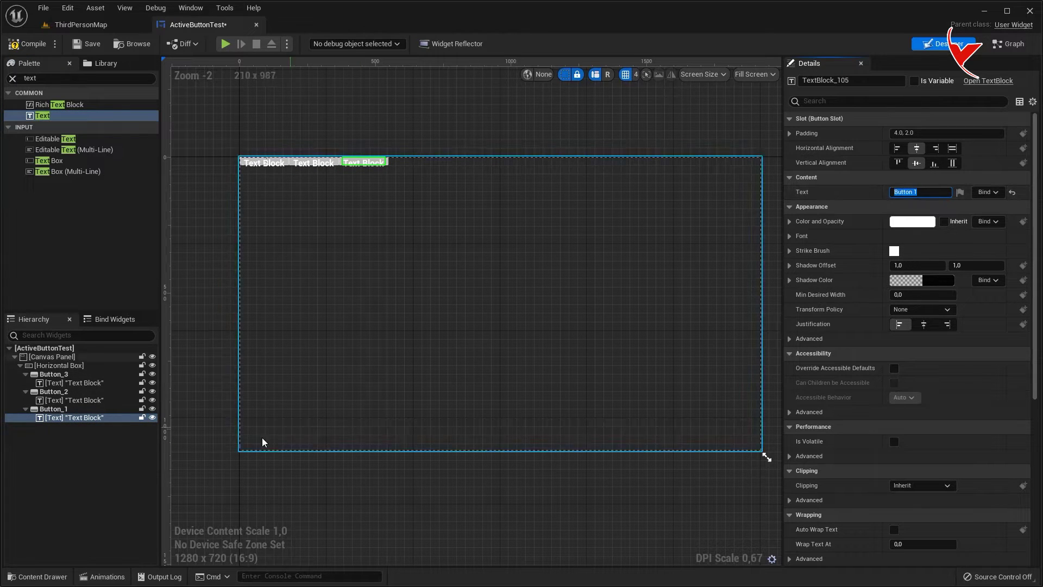
{"action": "left_click", "coordinate": [81, 400]}
{"action": "left_click", "coordinate": [919, 191]}
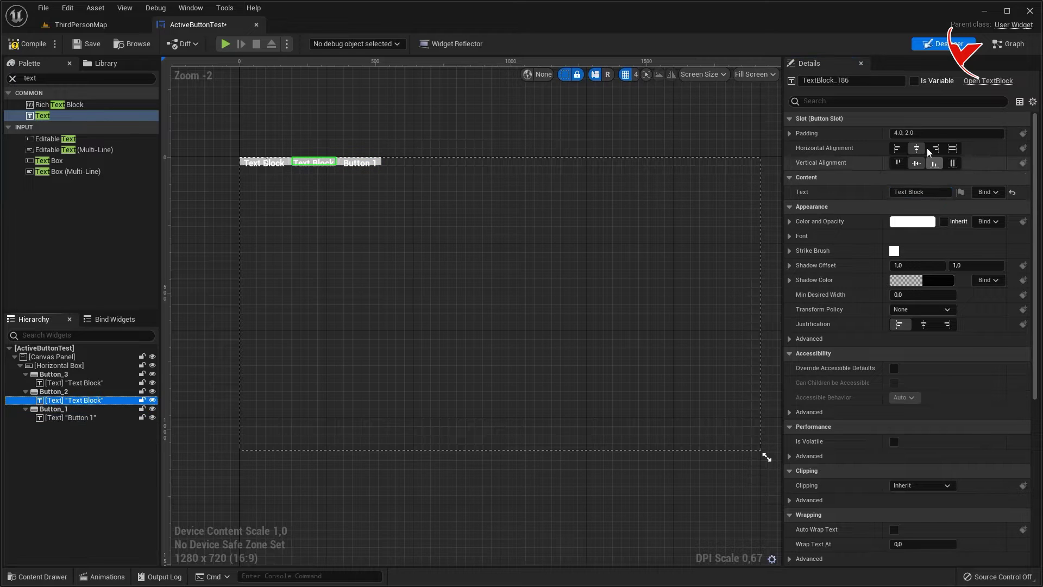
{"action": "key", "text": "ctrl+v"}
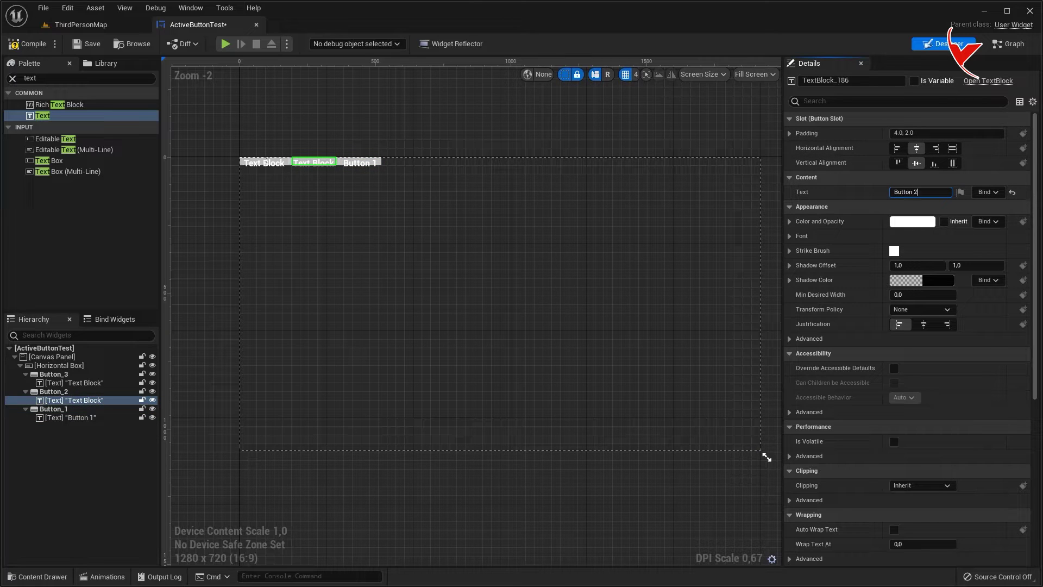
{"action": "left_click", "coordinate": [74, 382]}
{"action": "left_click", "coordinate": [923, 192]}
{"action": "key", "text": "ctrl+v"}
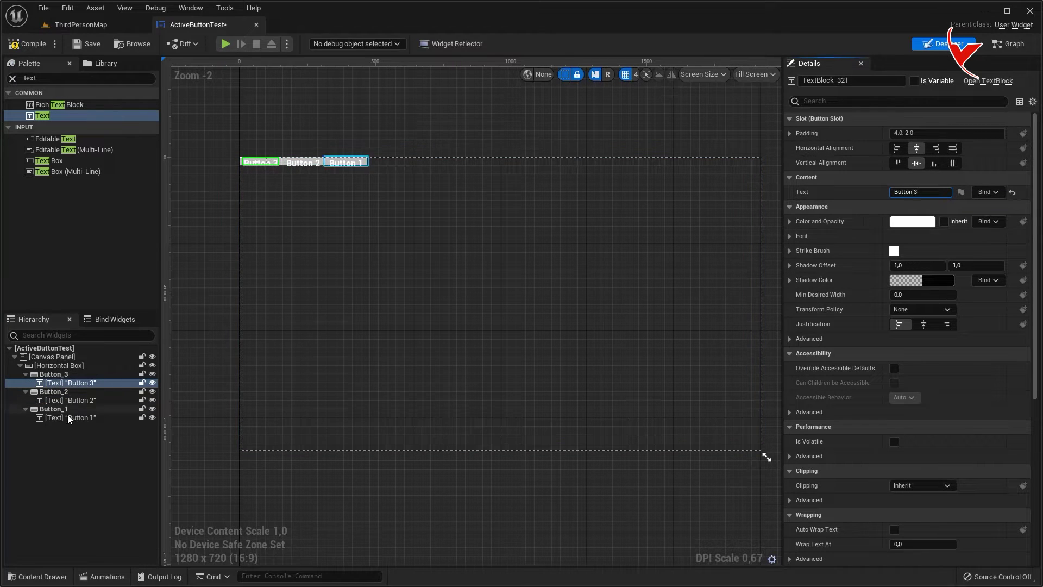
{"action": "left_click", "coordinate": [26, 373]}
{"action": "left_click", "coordinate": [27, 383]}
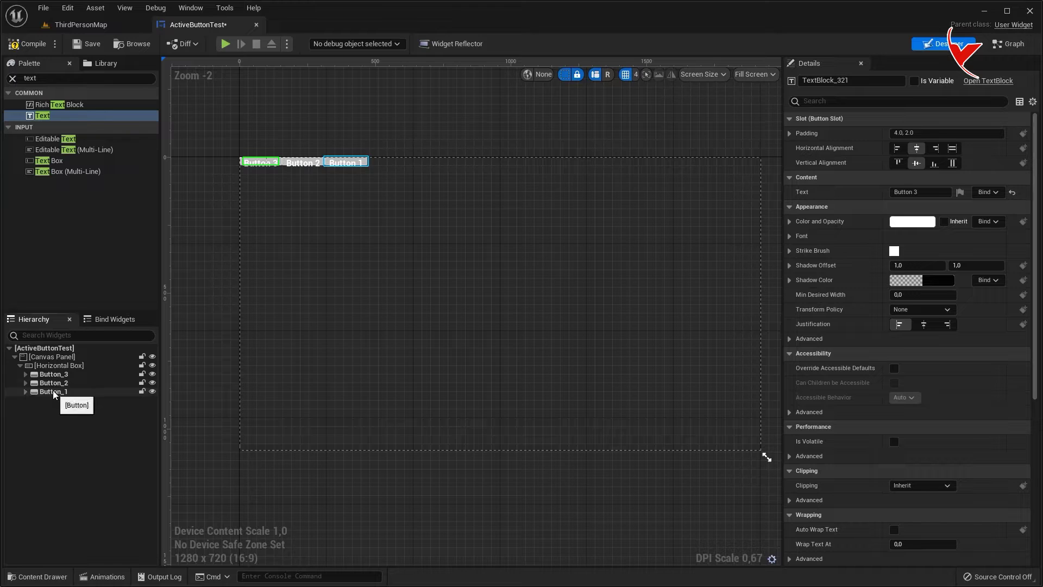
{"action": "left_click_drag", "start_coordinate": [54, 374], "coordinate": [56, 393]}
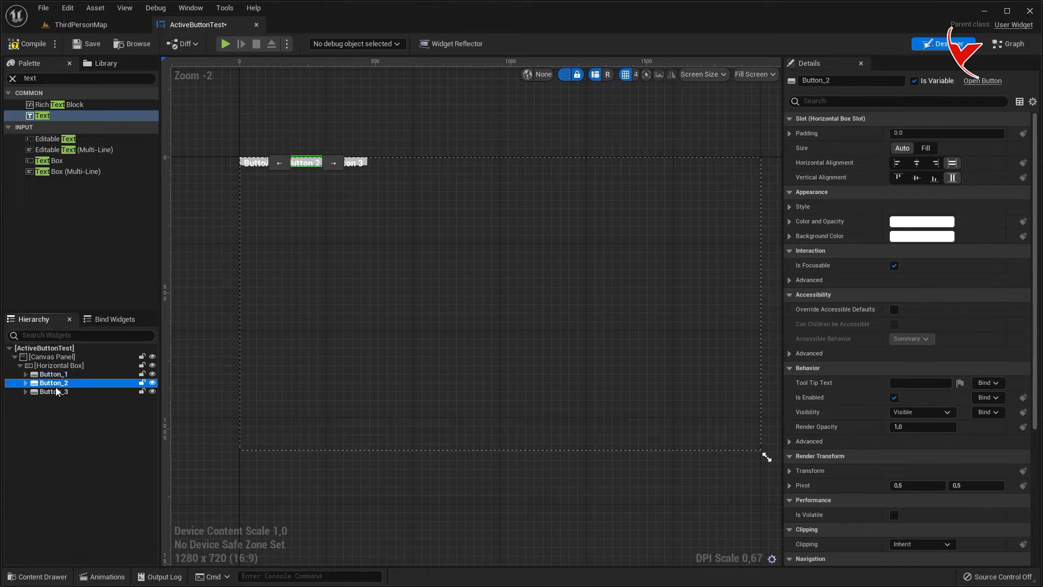
Tick Size To Content on the Horizontal Box holding the buttons
{"action": "left_click", "coordinate": [57, 392]}
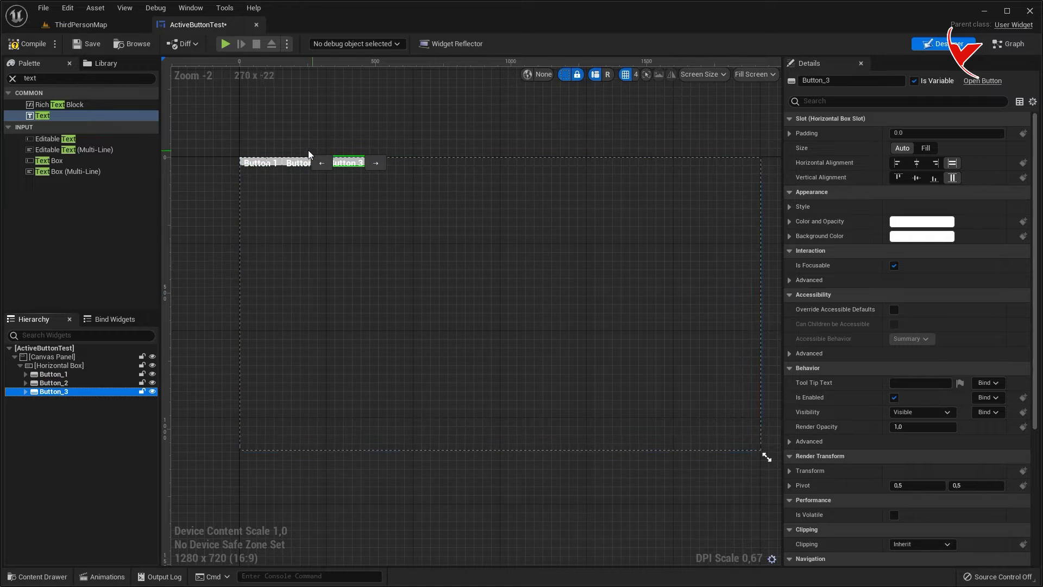
{"action": "scroll", "coordinate": [308, 154], "scroll_direction": "up", "scroll_amount": 6}
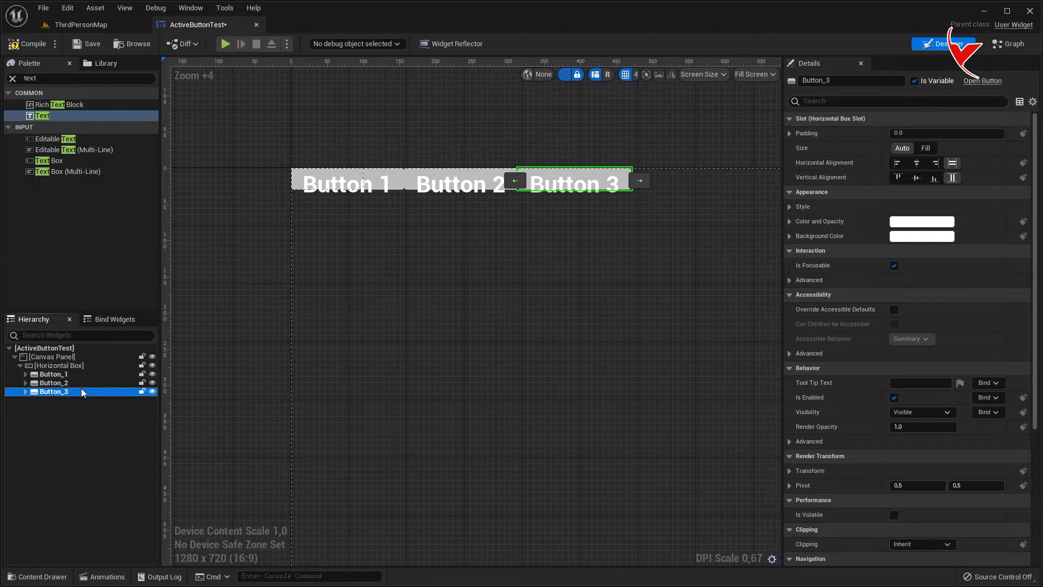
{"action": "left_click", "coordinate": [59, 365]}
{"action": "left_click", "coordinate": [894, 222]}
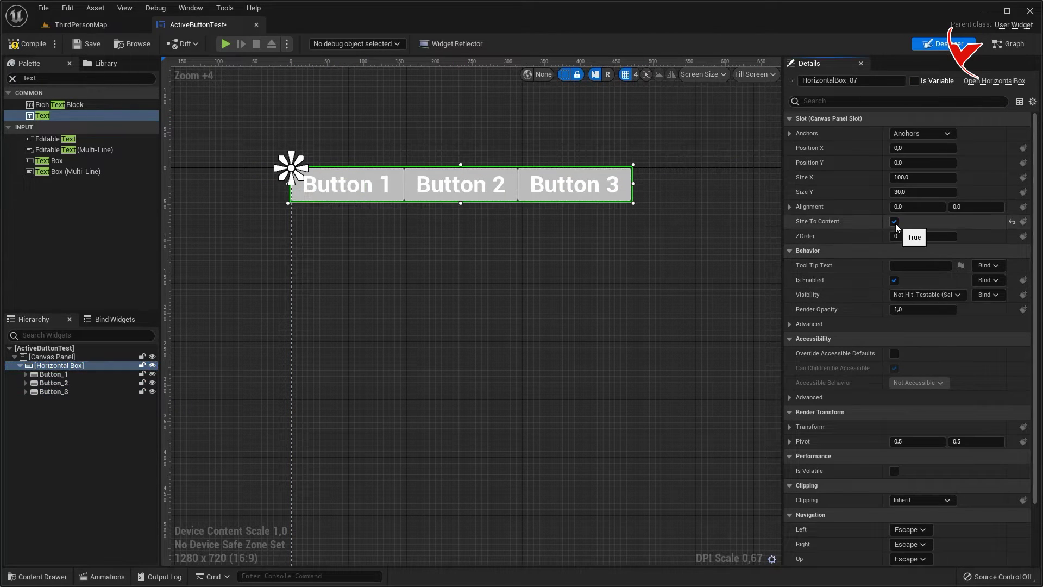
Give all three buttons a light blue C7E6FF background colour
{"action": "left_click", "coordinate": [54, 373]}
{"action": "left_click", "coordinate": [54, 391], "text": "shift"}
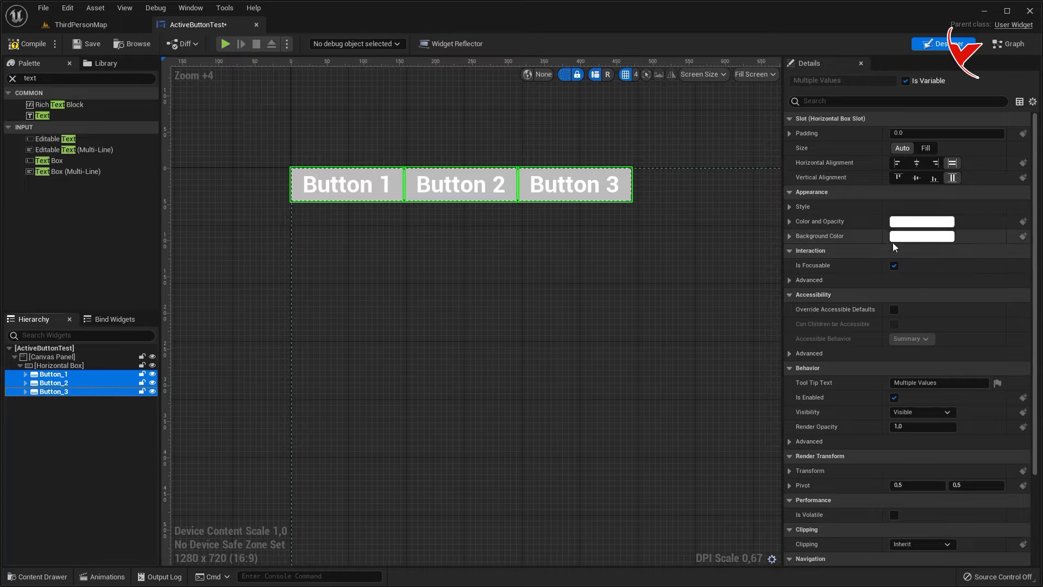
{"action": "left_click", "coordinate": [893, 240]}
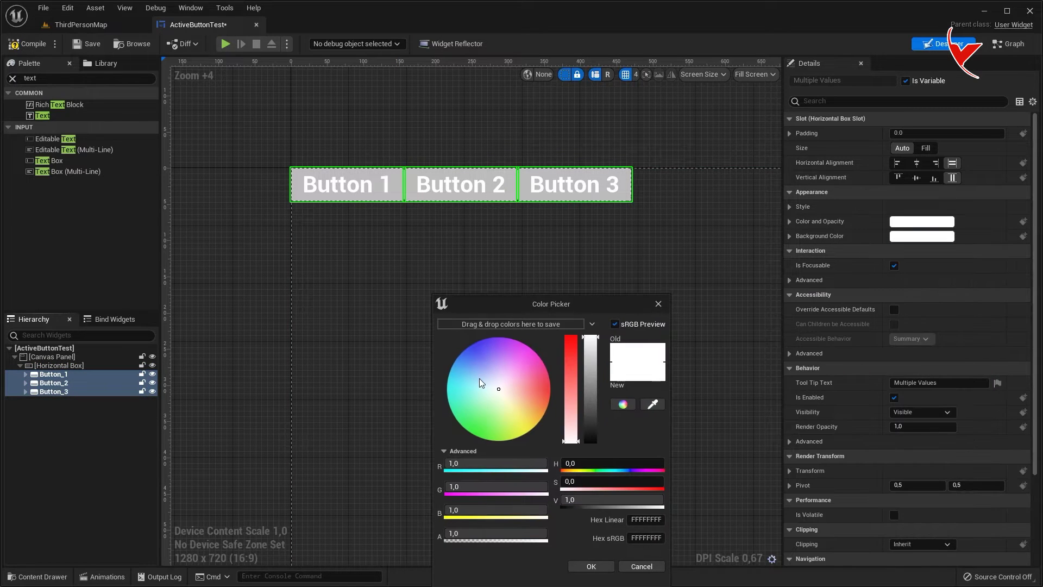
{"action": "left_click", "coordinate": [480, 379]}
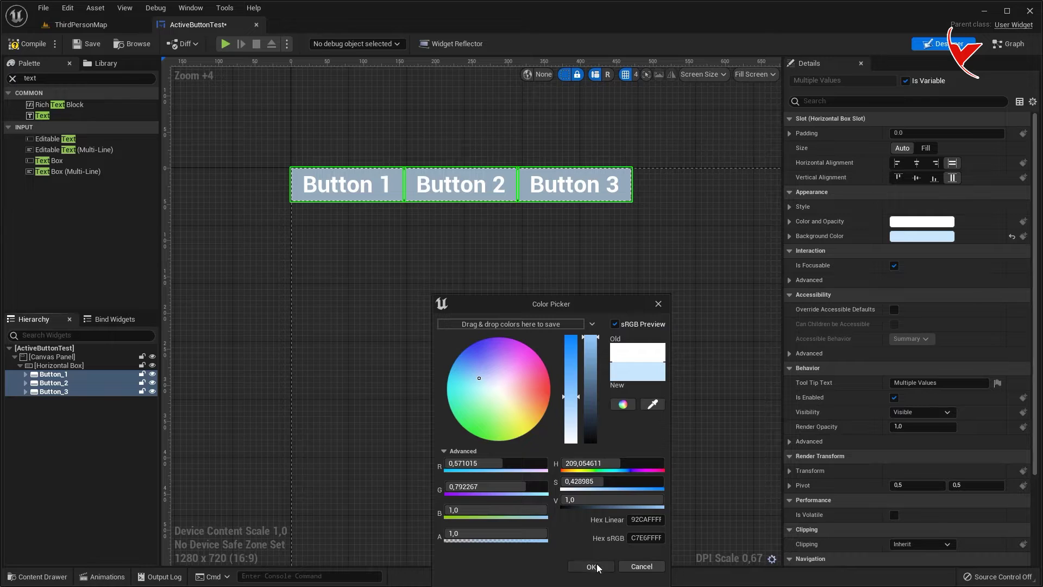
{"action": "left_click", "coordinate": [591, 566]}
{"action": "scroll", "coordinate": [360, 272], "scroll_direction": "down", "scroll_amount": 6}
{"action": "right_click_drag", "start_coordinate": [360, 273], "coordinate": [360, 226]}
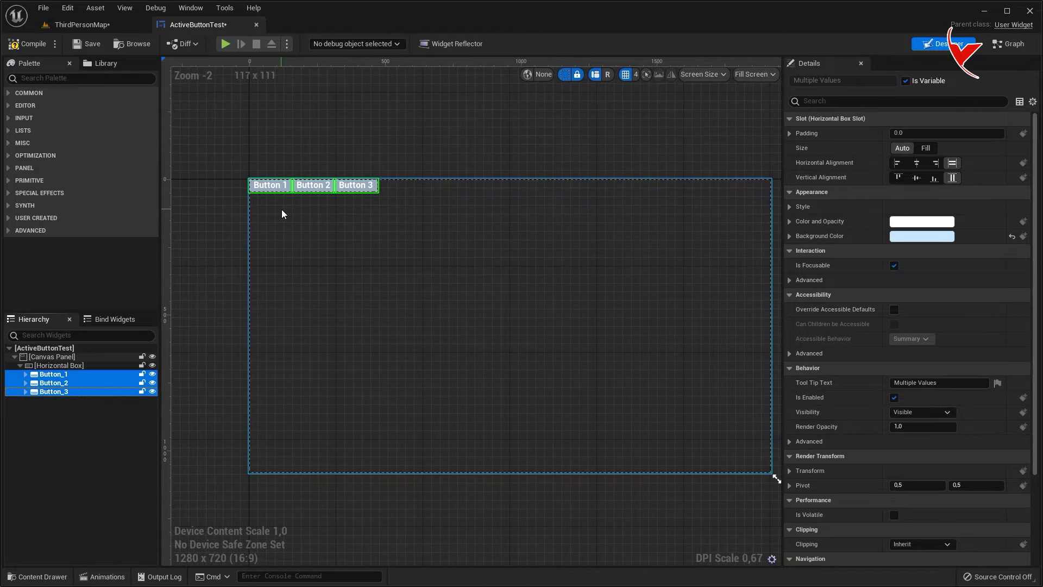
Move the button row to the top centre with top-center anchors, then open ThirdPersonMap's Blueprints menu
{"action": "left_click", "coordinate": [58, 365]}
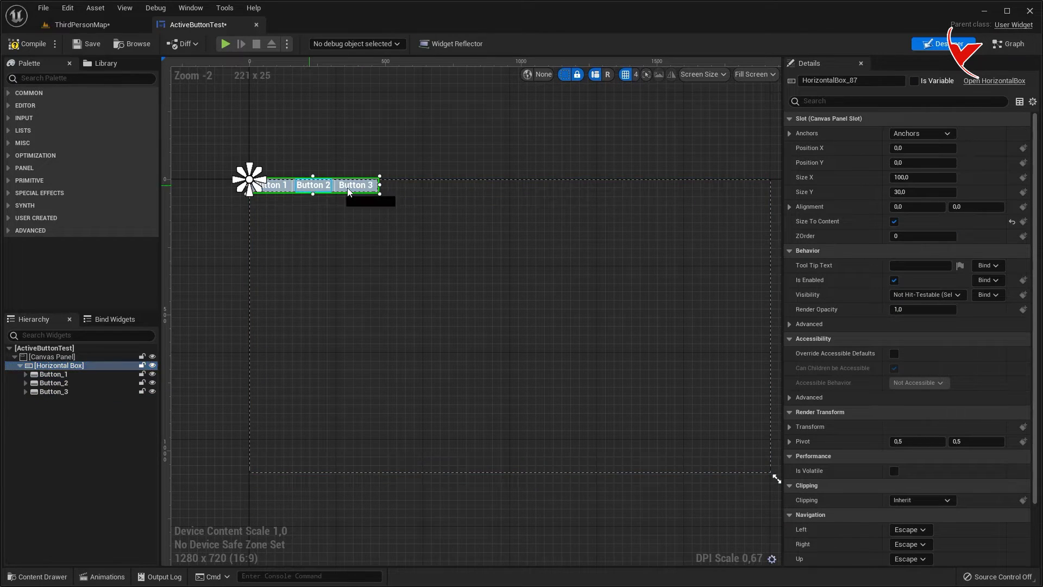
{"action": "left_click_drag", "start_coordinate": [331, 191], "coordinate": [504, 188]}
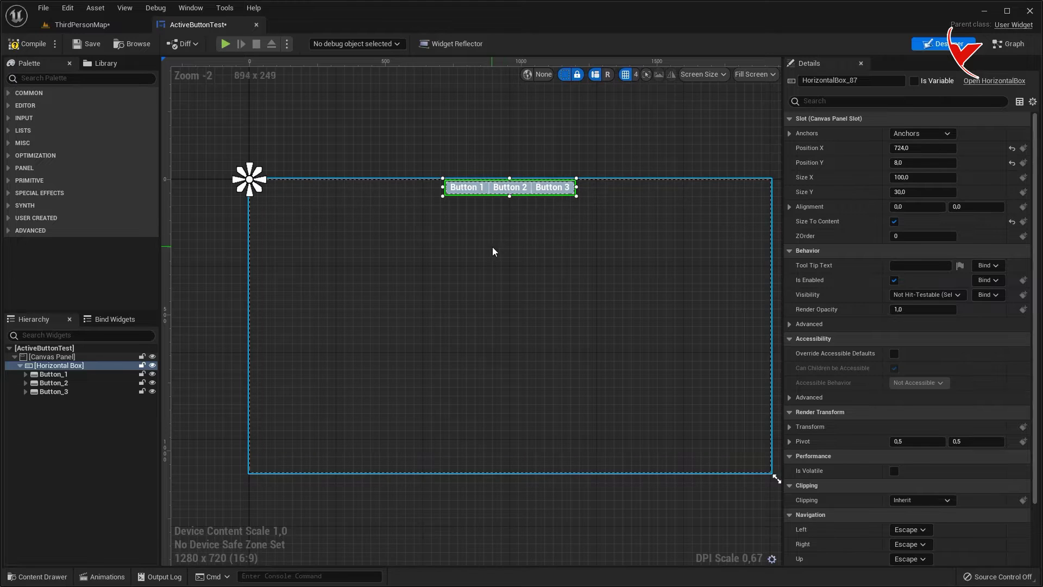
{"action": "left_click", "coordinate": [922, 133]}
{"action": "left_click", "coordinate": [947, 160]}
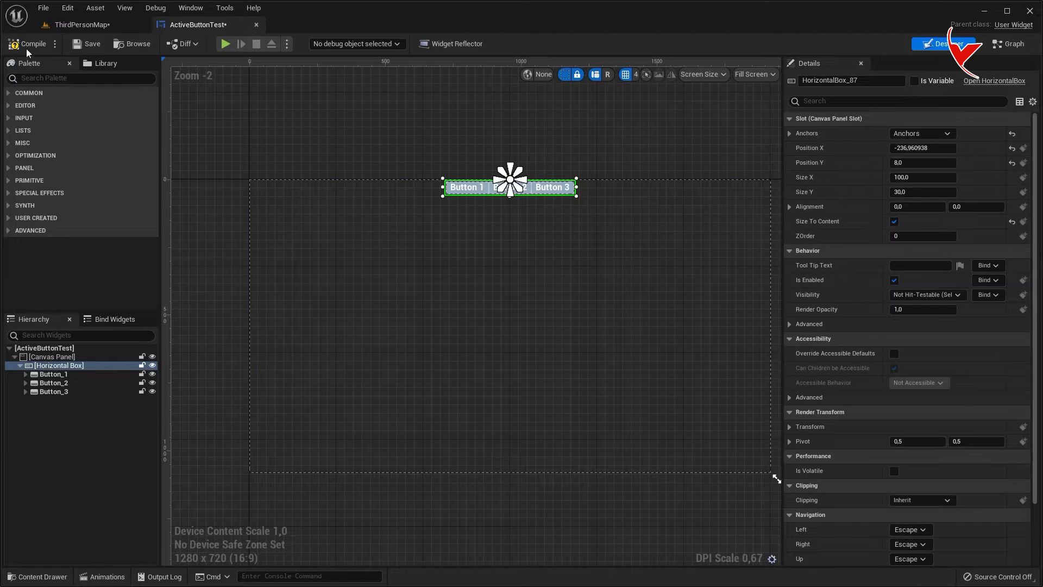
{"action": "left_click", "coordinate": [87, 25]}
{"action": "left_click", "coordinate": [198, 43]}
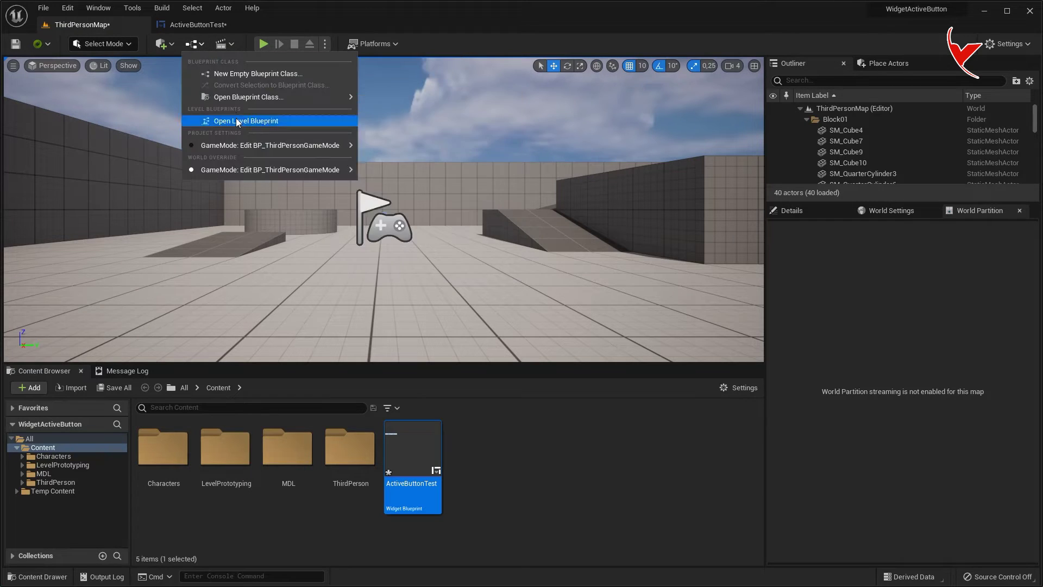
In the Level Blueprint, add Event BeginPlay wired to a Create Widget node
{"action": "left_click", "coordinate": [237, 120]}
{"action": "right_click", "coordinate": [265, 206]}
{"action": "type", "text": "event"}
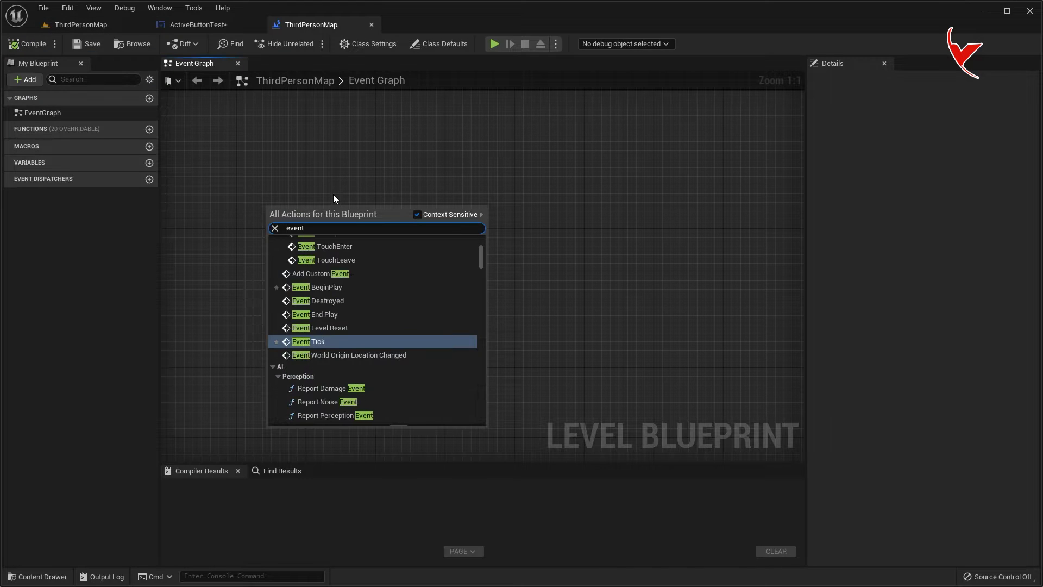
{"action": "type", "text": " begin"}
{"action": "left_click", "coordinate": [351, 292]}
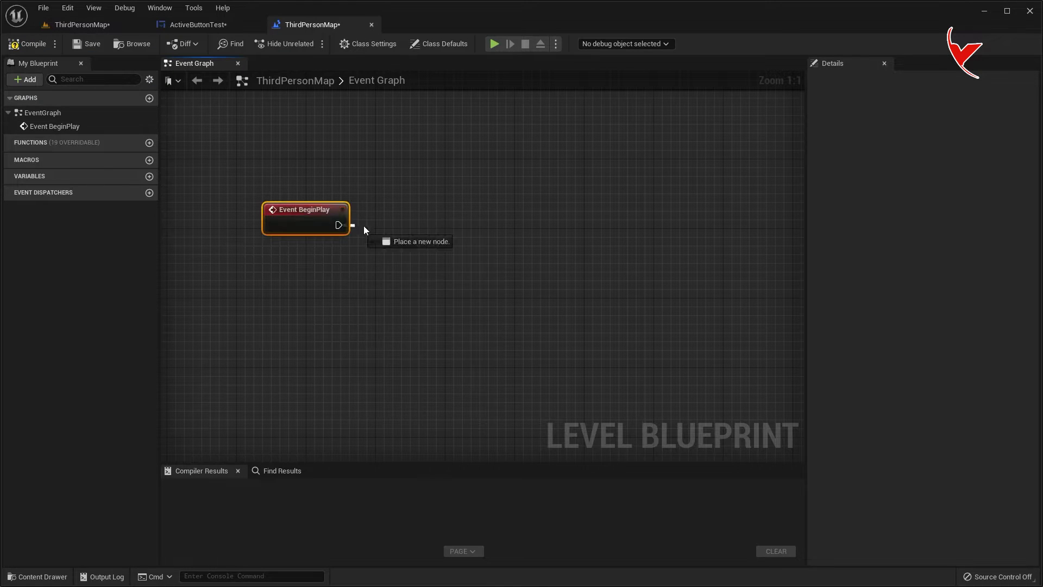
{"action": "left_click_drag", "start_coordinate": [364, 226], "coordinate": [390, 223]}
{"action": "type", "text": "create w"}
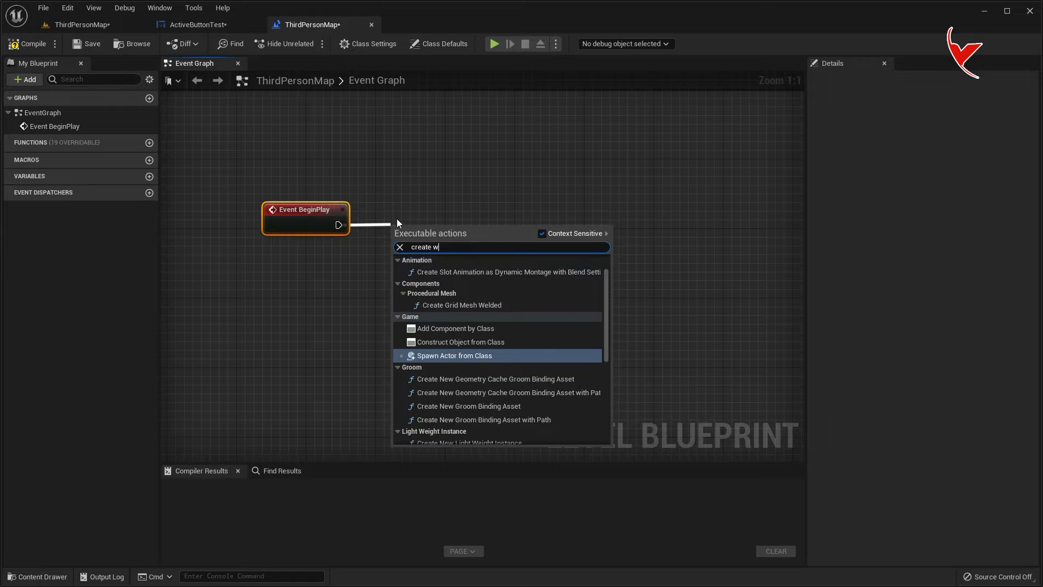
{"action": "type", "text": "idget"}
{"action": "left_click", "coordinate": [455, 269]}
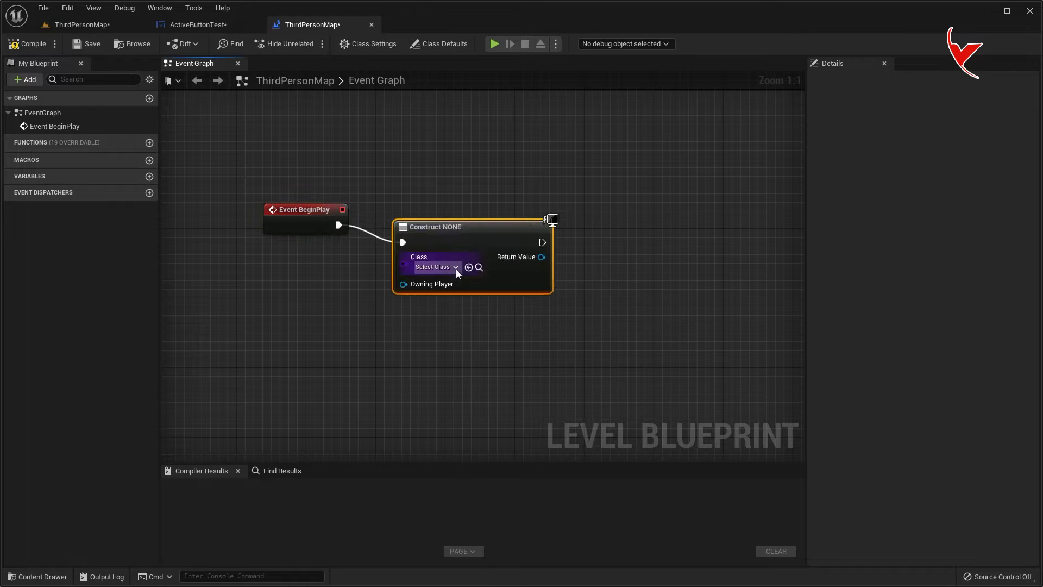
Set the Create Widget class to ActiveButtonTest and add its return value to the viewport
{"action": "left_click", "coordinate": [82, 24]}
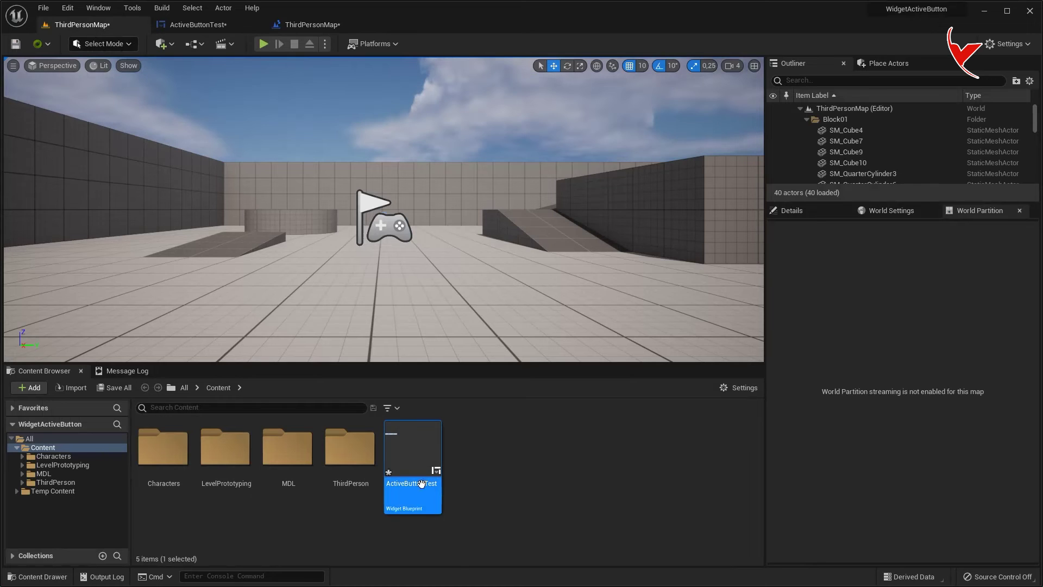
{"action": "left_click", "coordinate": [313, 25]}
{"action": "left_click", "coordinate": [477, 250]}
{"action": "right_click_drag", "start_coordinate": [607, 247], "coordinate": [515, 247]}
{"action": "left_click_drag", "start_coordinate": [465, 239], "coordinate": [514, 240]}
{"action": "type", "text": "add"}
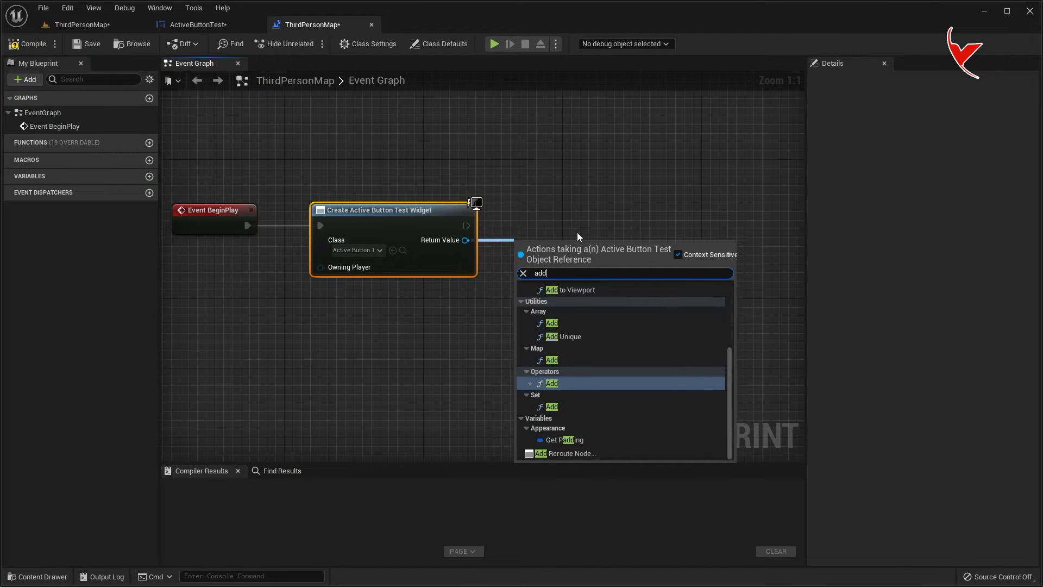
{"action": "left_click", "coordinate": [588, 288]}
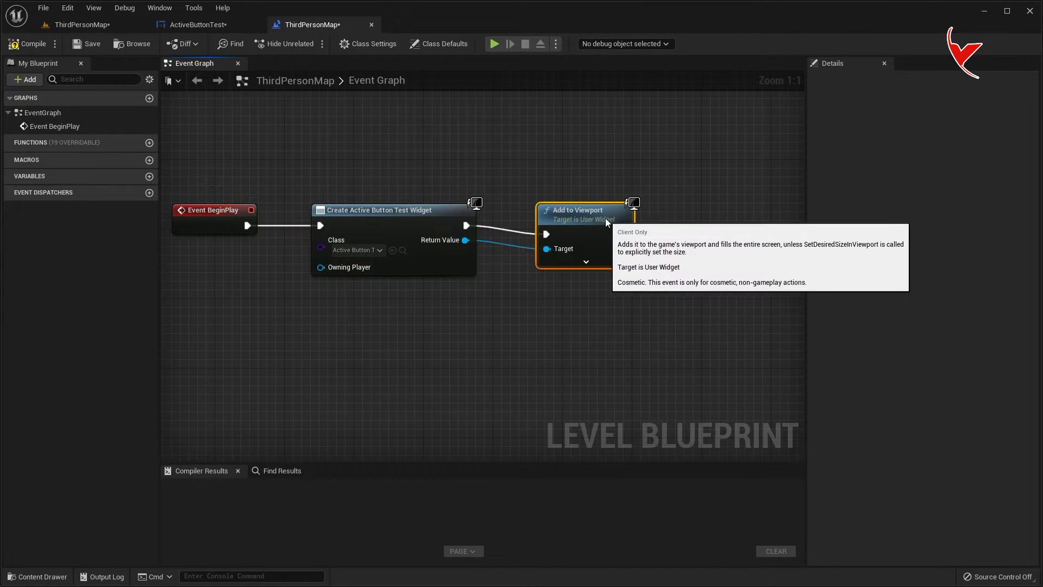
Compile the Level Blueprint, test it in Play, stop, and return to ActiveButtonTest
{"action": "left_click", "coordinate": [85, 43]}
{"action": "left_click", "coordinate": [84, 25]}
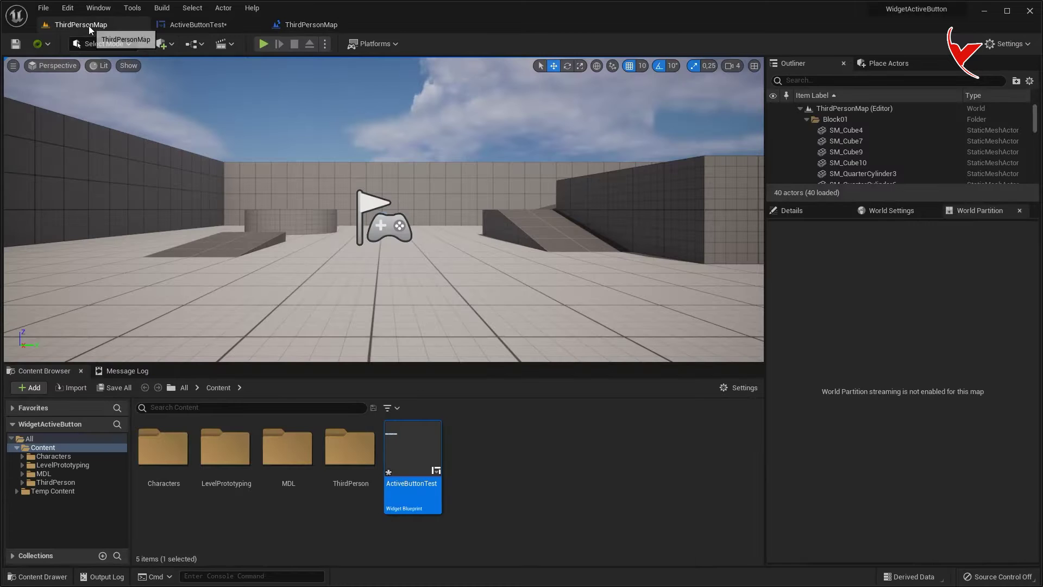
{"action": "left_click", "coordinate": [263, 43]}
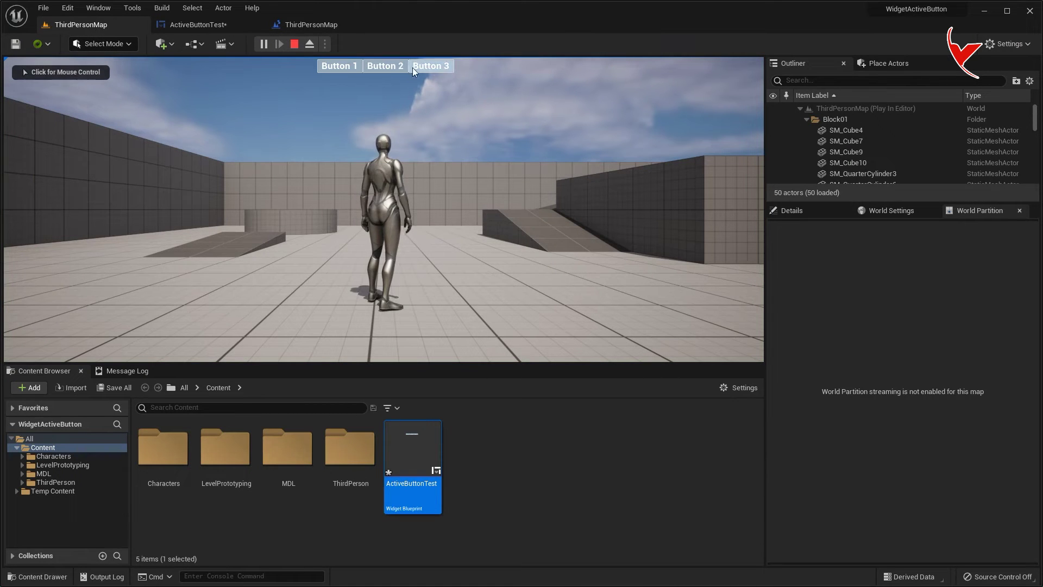
{"action": "left_click", "coordinate": [293, 43]}
{"action": "left_click", "coordinate": [195, 24]}
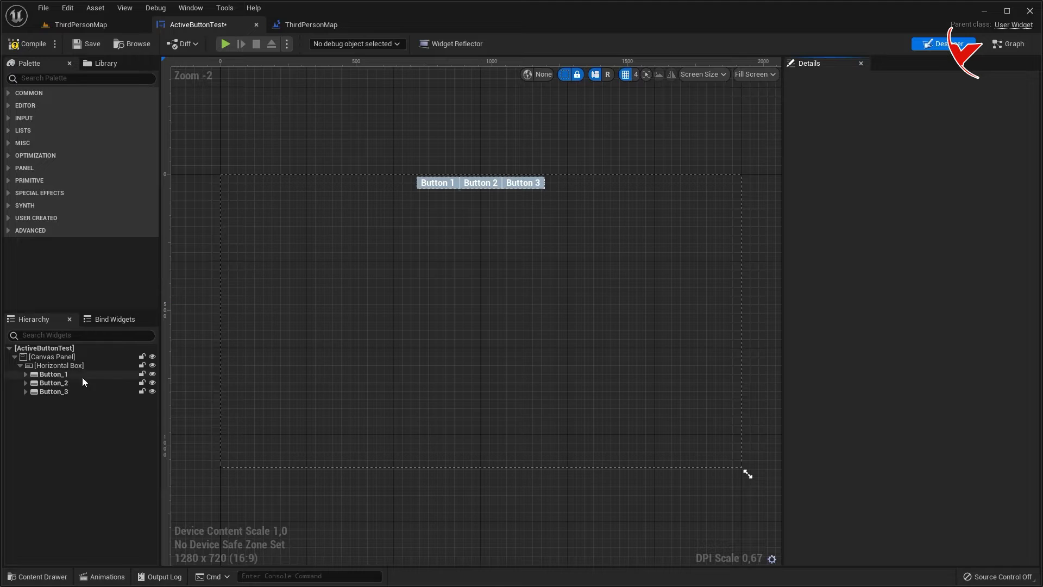
Add On Clicked event nodes for Button_1, Button_2 and Button_3 to the Event Graph
{"action": "left_click", "coordinate": [83, 377]}
{"action": "scroll", "coordinate": [911, 500], "scroll_direction": "down", "scroll_amount": 10}
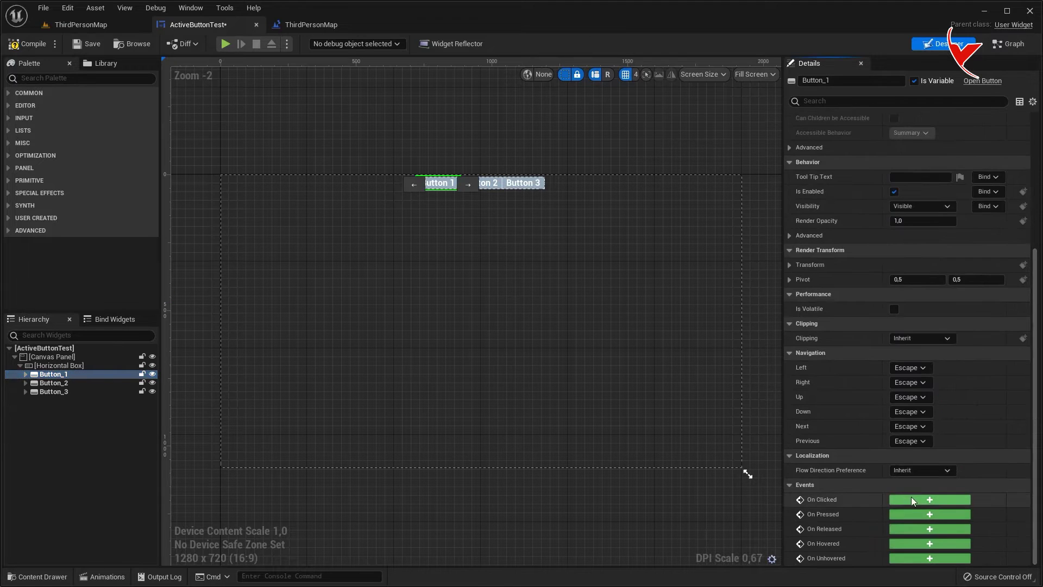
{"action": "left_click", "coordinate": [926, 501]}
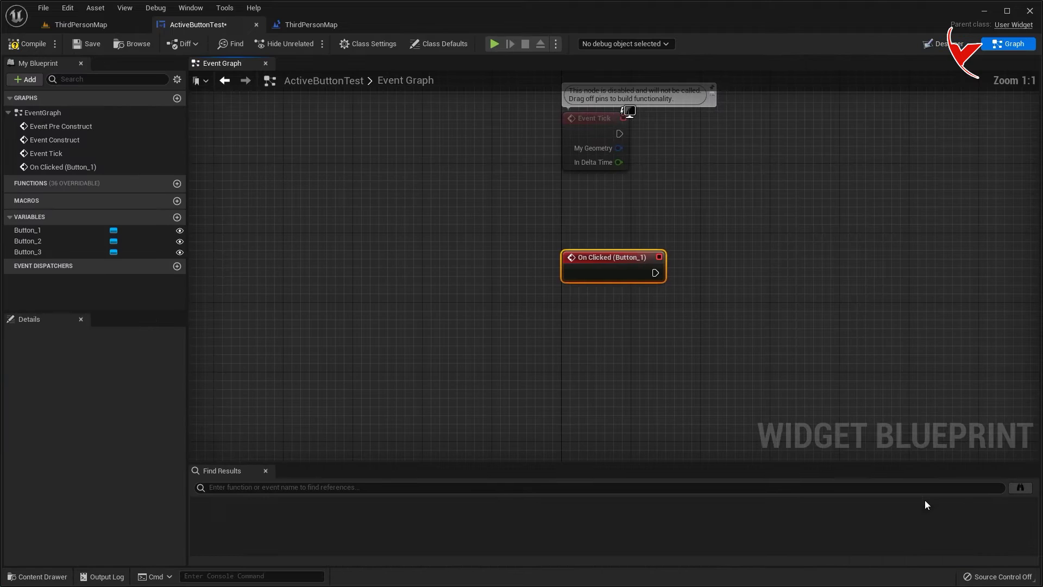
{"action": "right_click_drag", "start_coordinate": [705, 286], "coordinate": [520, 311]}
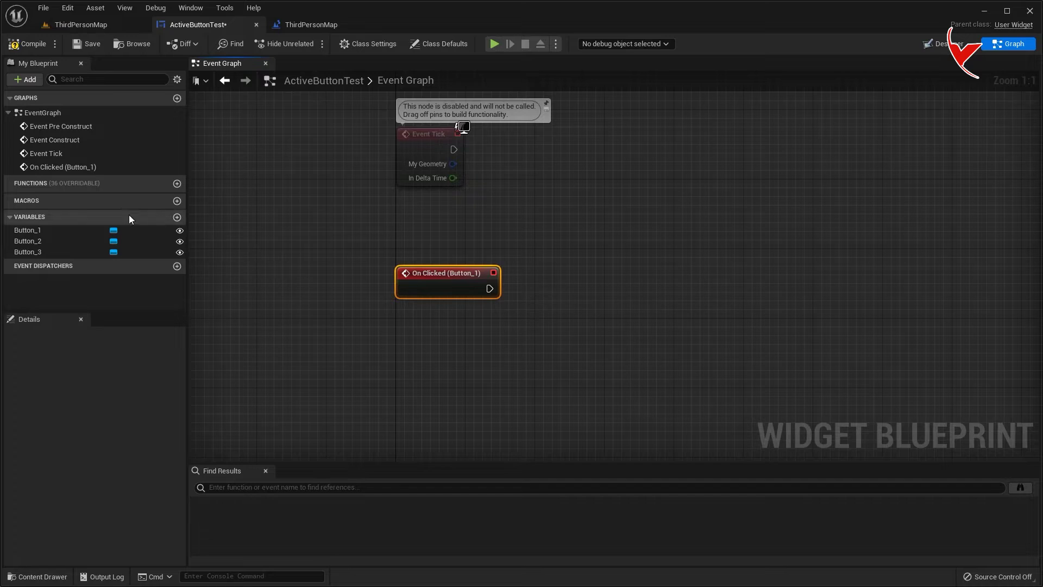
{"action": "left_click", "coordinate": [27, 241]}
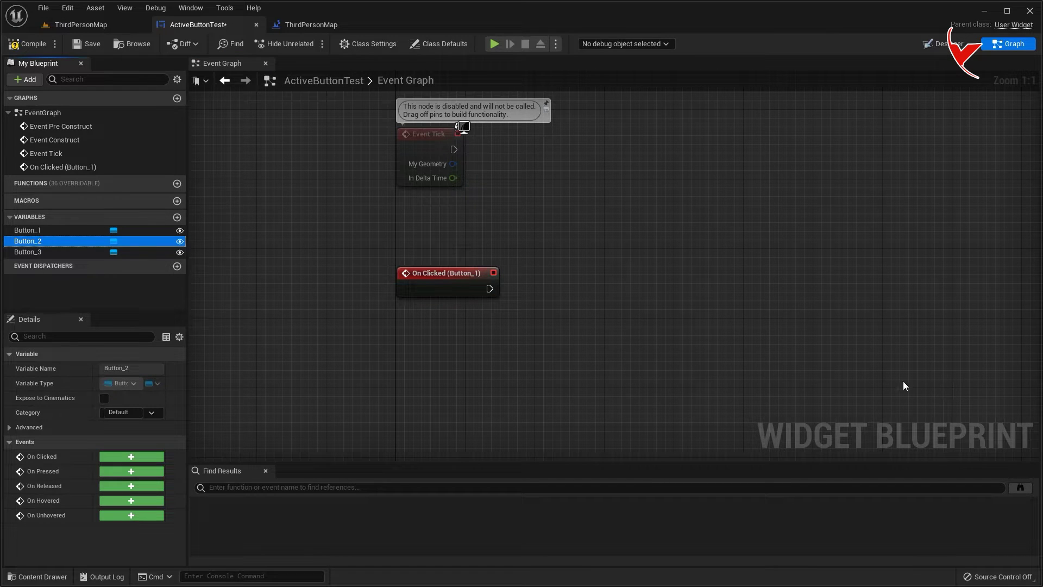
{"action": "left_click", "coordinate": [122, 457]}
{"action": "left_click", "coordinate": [61, 264]}
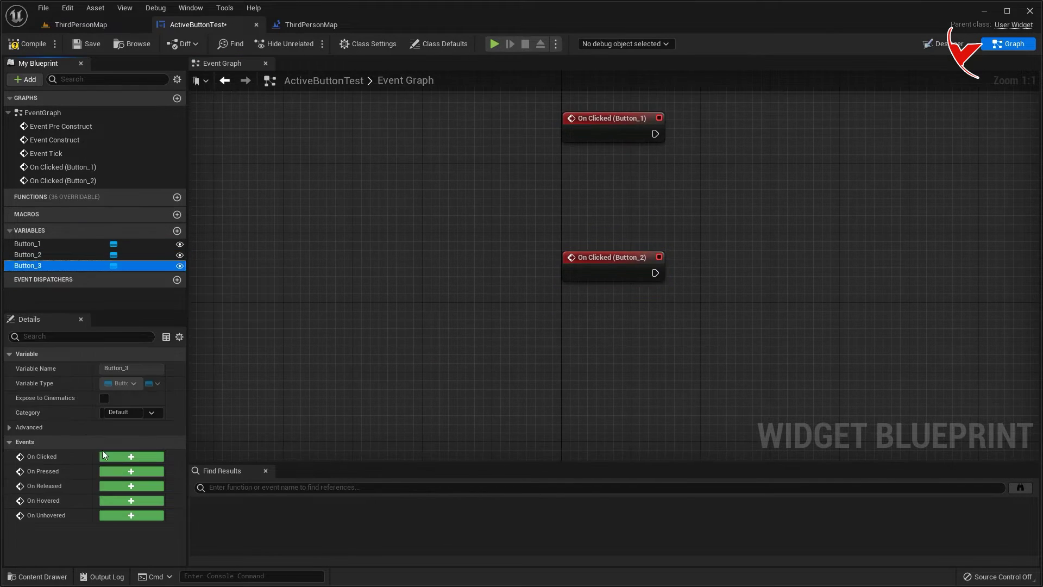
{"action": "left_click", "coordinate": [130, 458]}
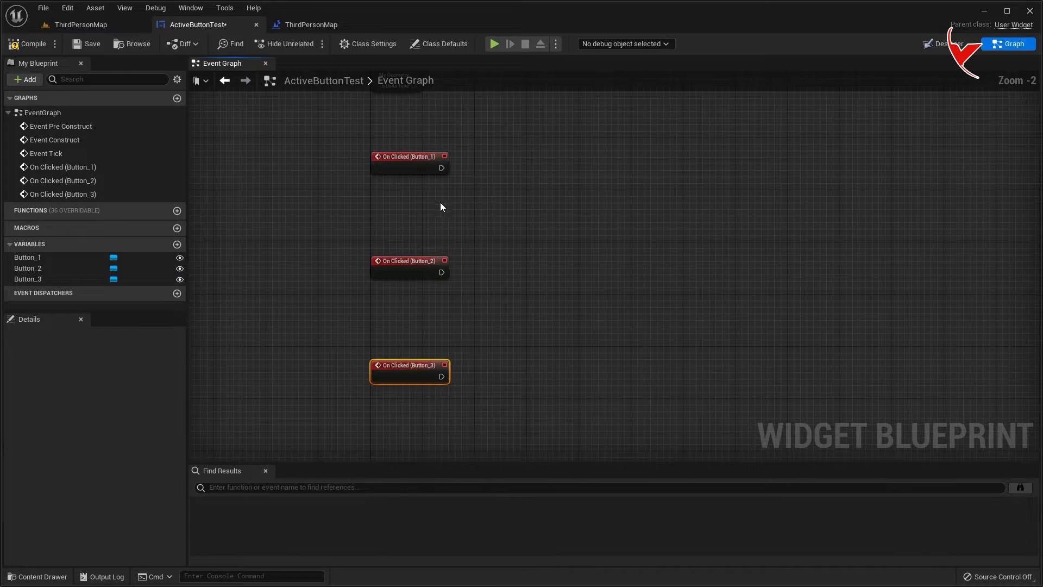
{"action": "right_click_drag", "start_coordinate": [441, 206], "coordinate": [379, 208]}
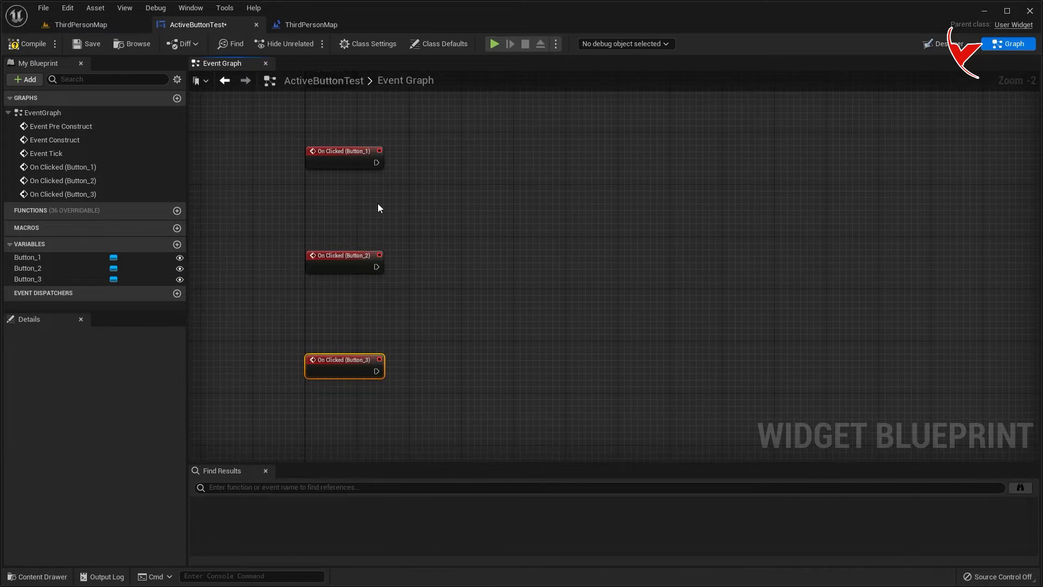
Create an Integer variable named ActiveButtonNo
{"action": "left_click", "coordinate": [177, 245]}
{"action": "type", "text": "ActiveButtonNo"}
{"action": "key", "text": "Return"}
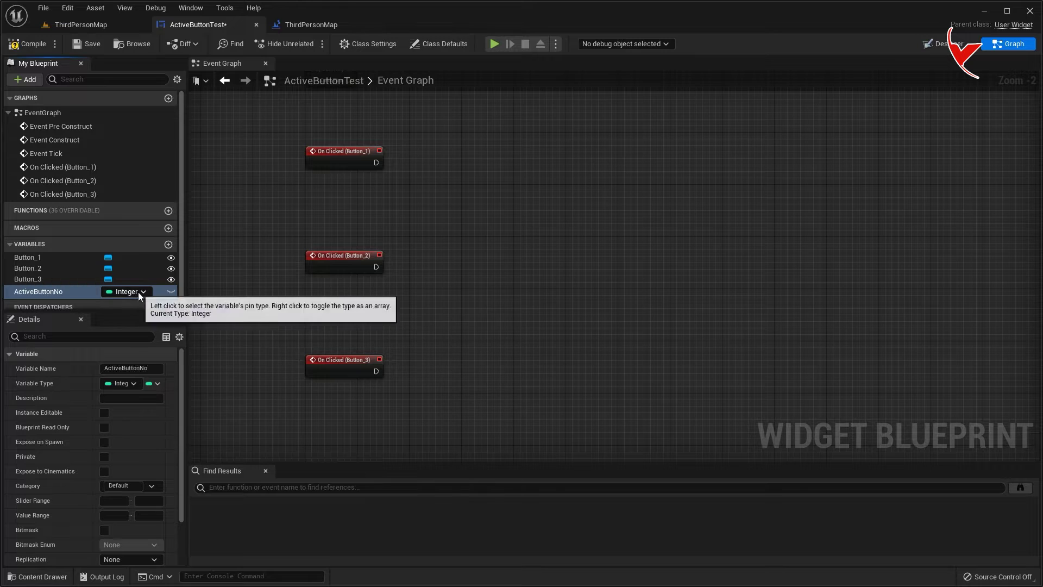
{"action": "left_click", "coordinate": [138, 292]}
{"action": "left_click", "coordinate": [138, 350]}
Wire Button_1's On Clicked to a SET ActiveButtonNo node with value 1
{"action": "left_click_drag", "start_coordinate": [47, 291], "coordinate": [441, 145]}
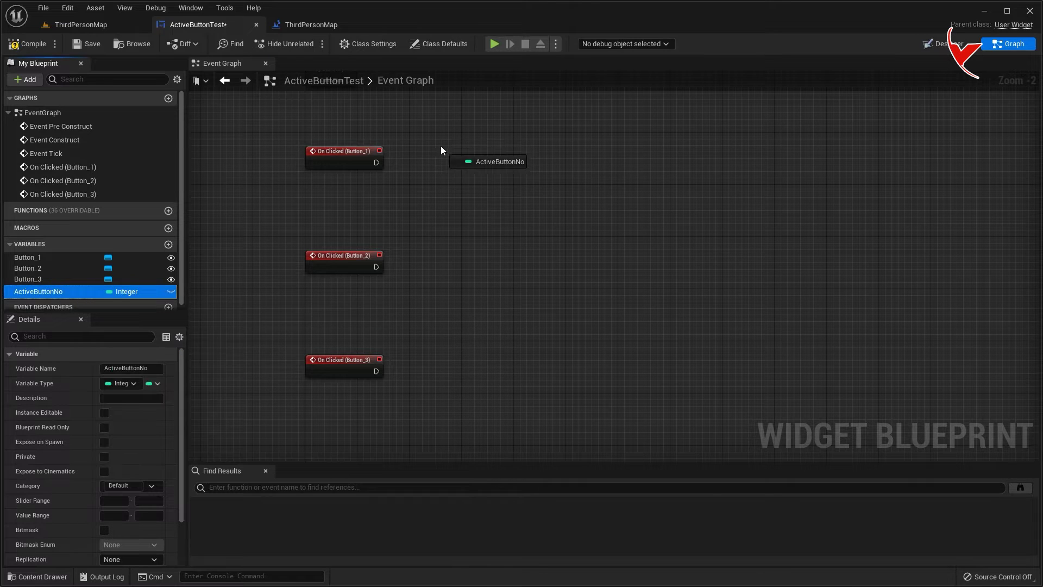
{"action": "left_click", "coordinate": [459, 179]}
{"action": "scroll", "coordinate": [438, 180], "scroll_direction": "up", "scroll_amount": 2}
{"action": "left_click_drag", "start_coordinate": [352, 156], "coordinate": [483, 153]}
{"action": "left_click", "coordinate": [508, 172]}
{"action": "type", "text": "1"}
Copy the SET node for Button_2 and Button_3's click events, with values 2 and 3
{"action": "left_click", "coordinate": [498, 173]}
{"action": "key", "text": "ctrl+c"}
{"action": "key", "text": "ctrl+v"}
{"action": "left_click_drag", "start_coordinate": [352, 295], "coordinate": [444, 287]}
{"action": "right_click_drag", "start_coordinate": [383, 422], "coordinate": [379, 322]}
{"action": "key", "text": "ctrl+v"}
{"action": "mouse_move", "coordinate": [347, 334]}
{"action": "left_mouse_down"}
{"action": "mouse_move", "coordinate": [421, 317]}
{"action": "mouse_move", "coordinate": [464, 329]}
{"action": "left_mouse_up"}
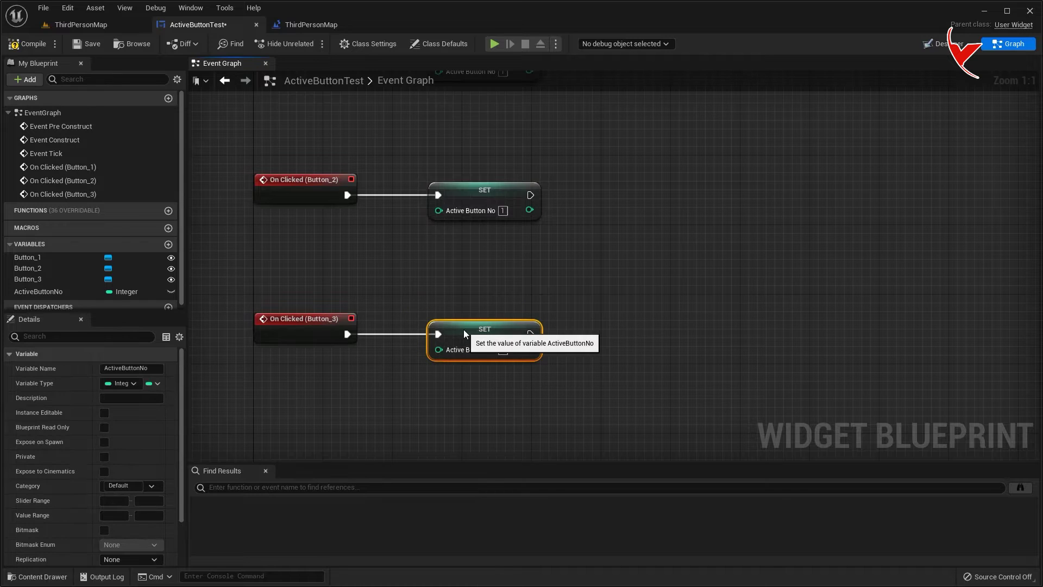
{"action": "left_click", "coordinate": [502, 211]}
{"action": "type", "text": "2"}
{"action": "left_click", "coordinate": [502, 350]}
{"action": "type", "text": "3"}
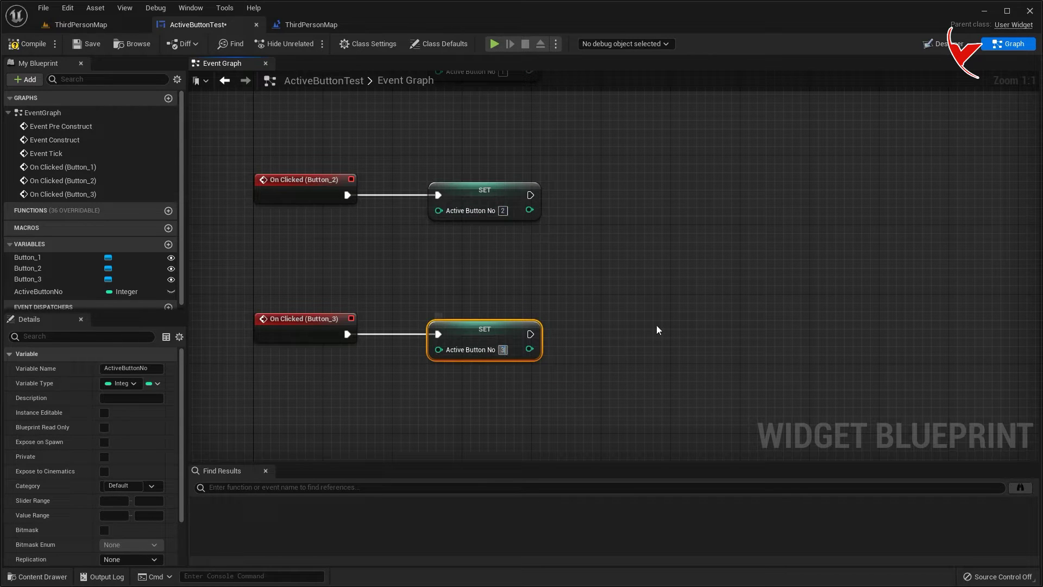
{"action": "left_click", "coordinate": [624, 248]}
In the Designer hierarchy, expand Button_1–3 and select all three text labels
{"action": "left_click", "coordinate": [943, 48]}
{"action": "left_click", "coordinate": [25, 374]}
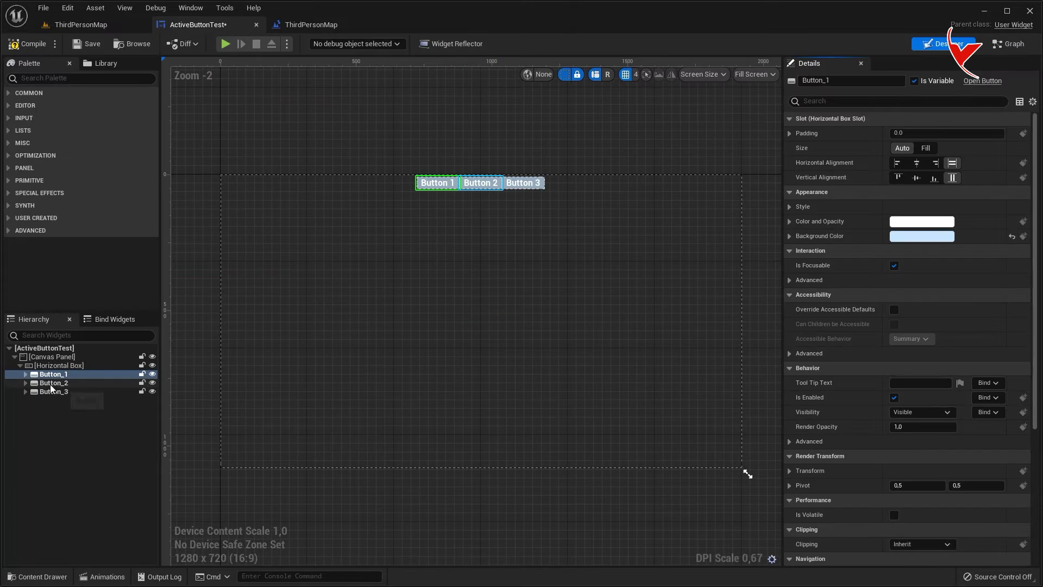
{"action": "left_click", "coordinate": [26, 391]}
{"action": "left_click", "coordinate": [26, 409]}
{"action": "left_click", "coordinate": [57, 418]}
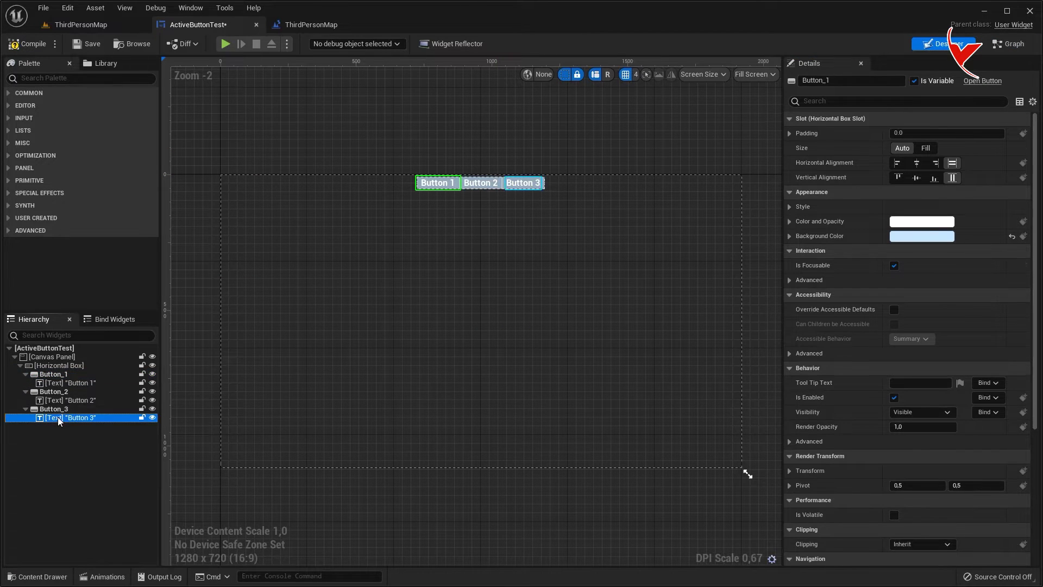
{"action": "left_click", "coordinate": [71, 400], "text": "ctrl"}
{"action": "left_click", "coordinate": [70, 382], "text": "ctrl"}
Set the selected labels' font size to 40
{"action": "left_click", "coordinate": [847, 96]}
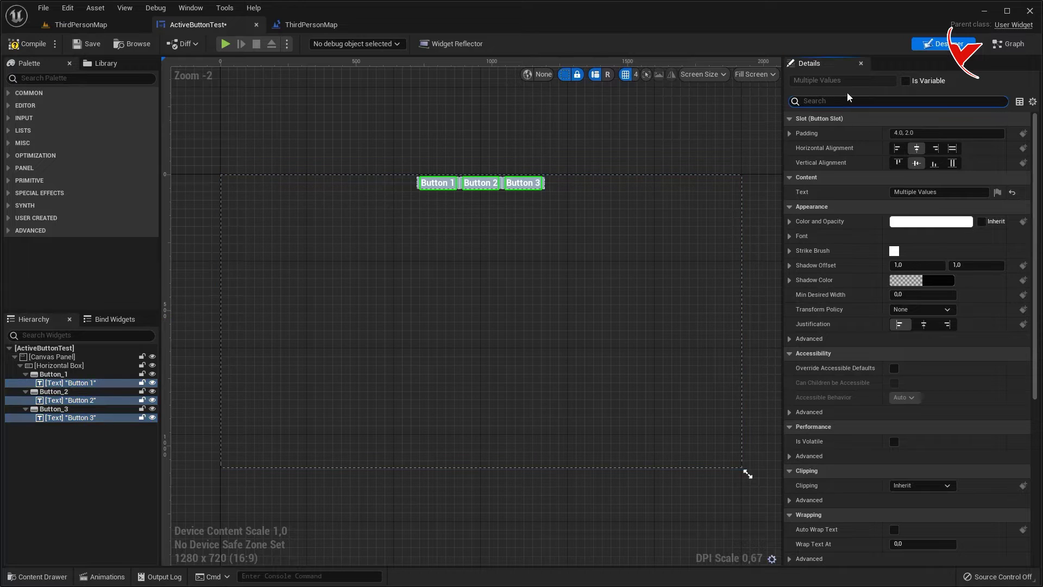
{"action": "type", "text": "font"}
{"action": "left_click", "coordinate": [922, 178]}
{"action": "type", "text": "40"}
{"action": "key", "text": "Return"}
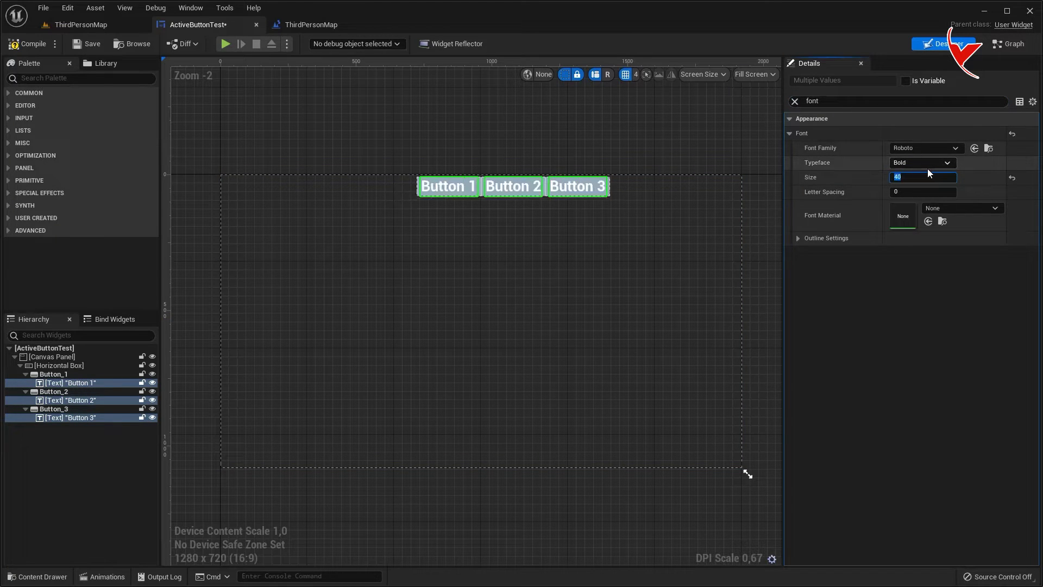
{"action": "left_click_drag", "start_coordinate": [507, 187], "coordinate": [494, 189]}
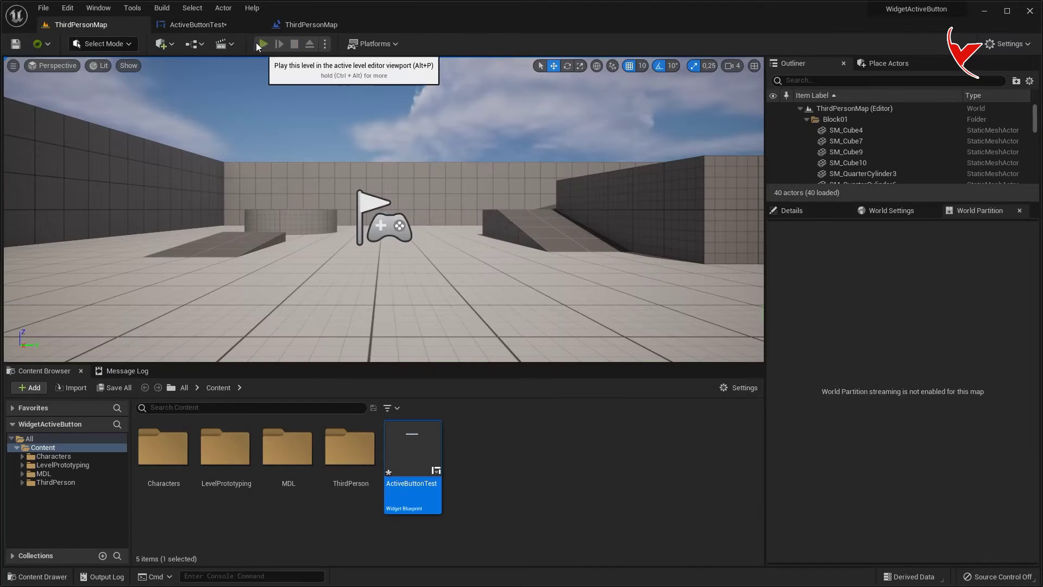
Play-test the widget, then return to the Event Graph and add a new macro
{"action": "left_click", "coordinate": [260, 43]}
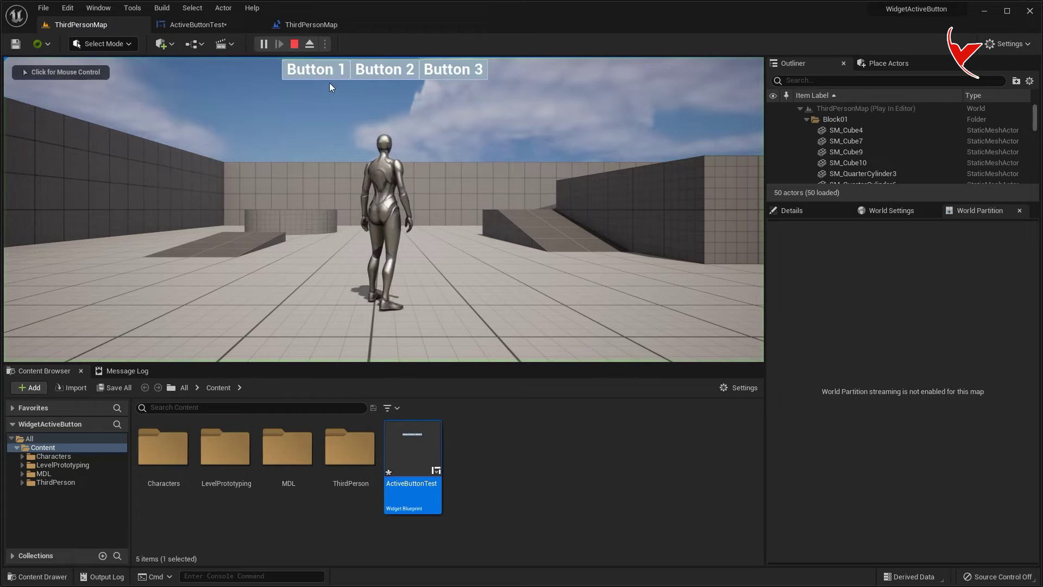
{"action": "left_click", "coordinate": [295, 44]}
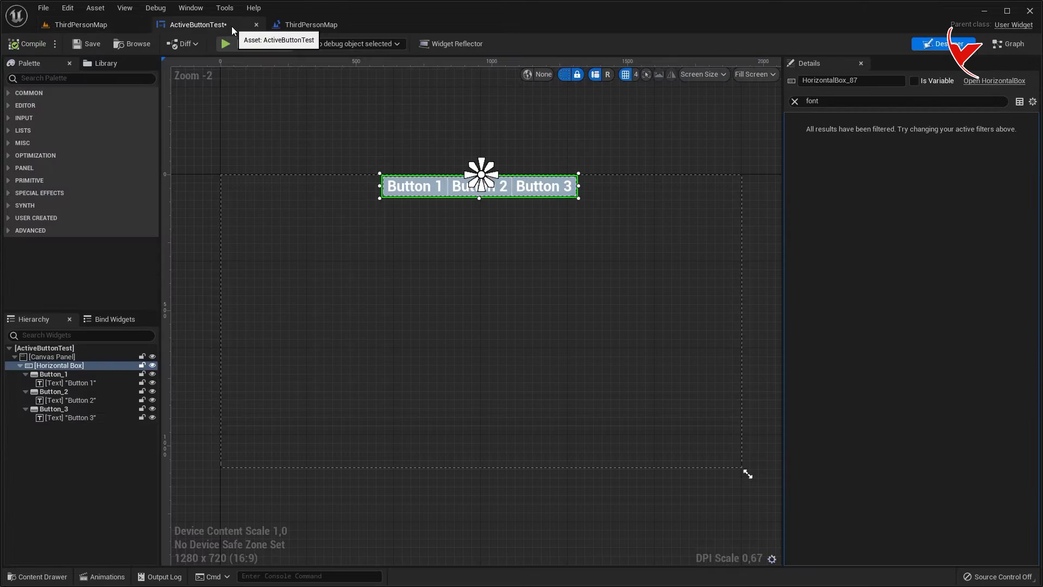
{"action": "left_click", "coordinate": [1005, 44]}
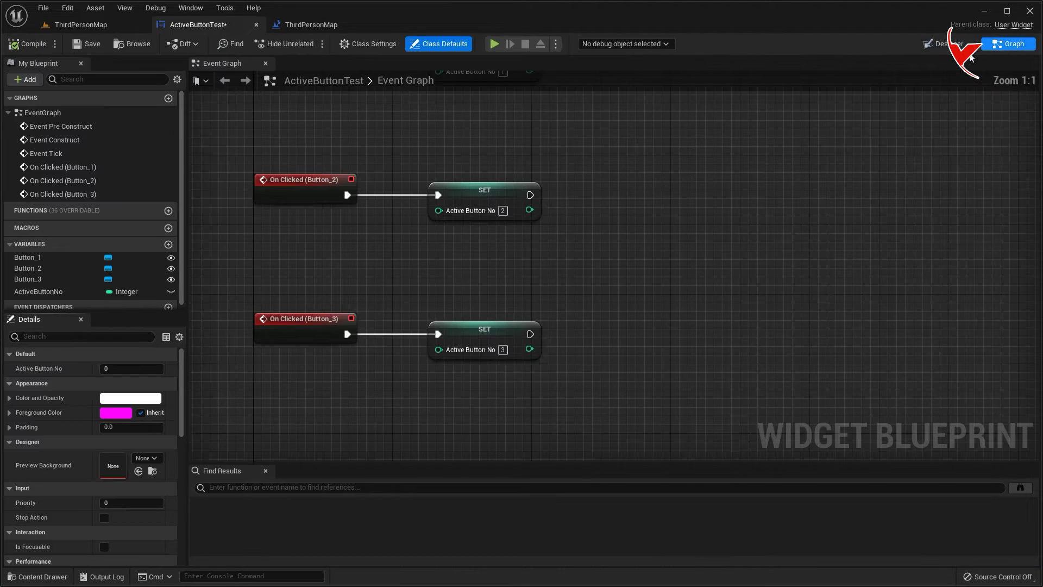
{"action": "right_click_drag", "start_coordinate": [597, 281], "coordinate": [547, 330]}
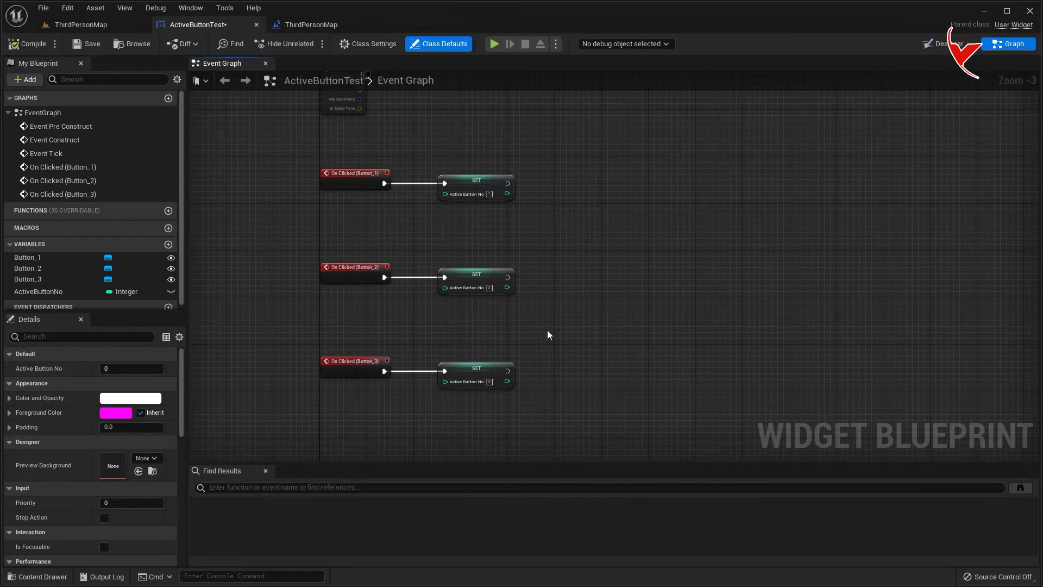
{"action": "left_click", "coordinate": [168, 227]}
{"action": "type", "text": "ButtonChangeCol"}
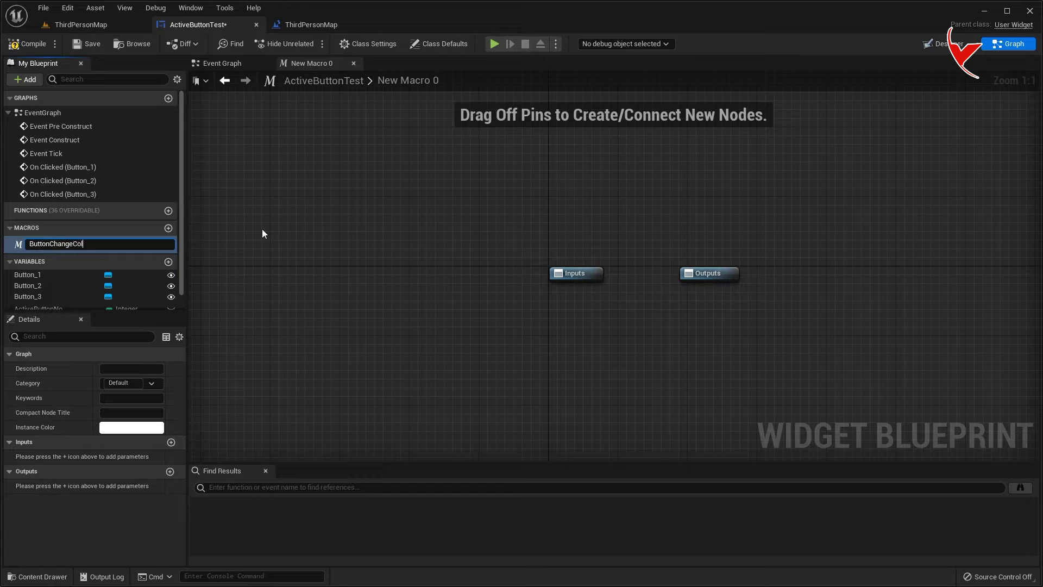
Name the macro ButtonChangeColor and give it an exec input called In
{"action": "type", "text": "or"}
{"action": "key", "text": "Return"}
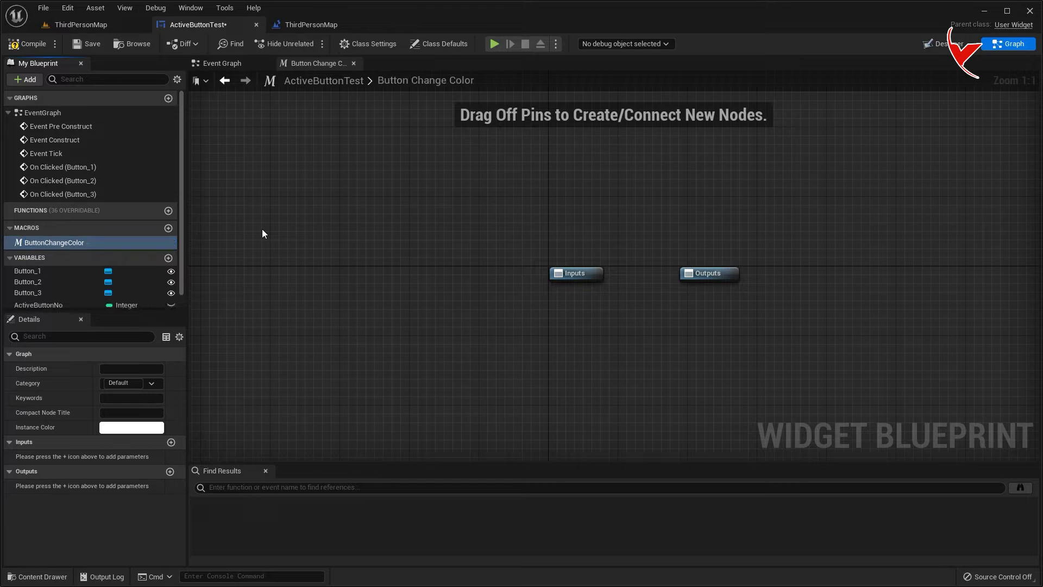
{"action": "left_click", "coordinate": [444, 245]}
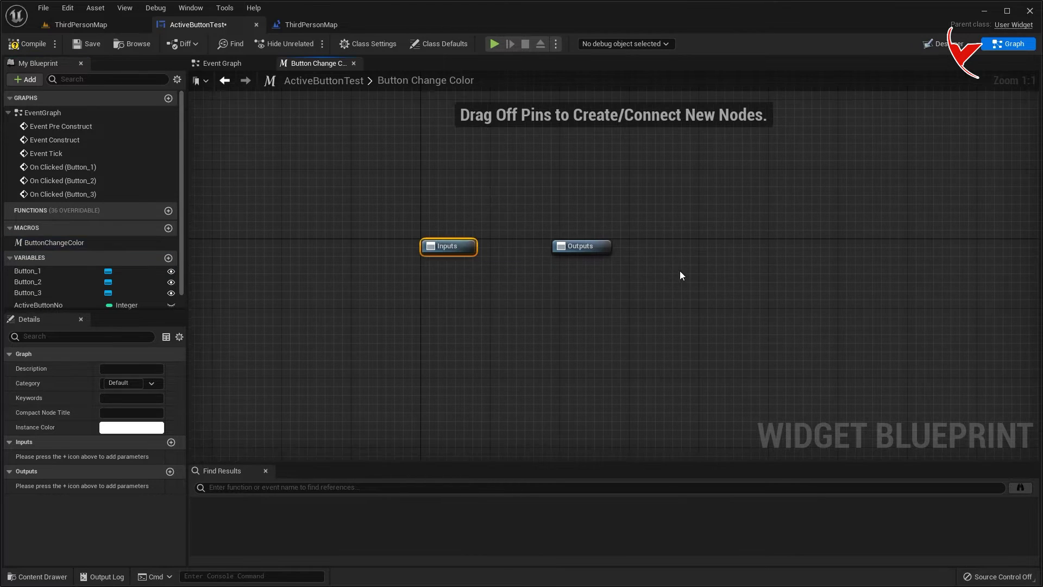
{"action": "left_click", "coordinate": [172, 442]}
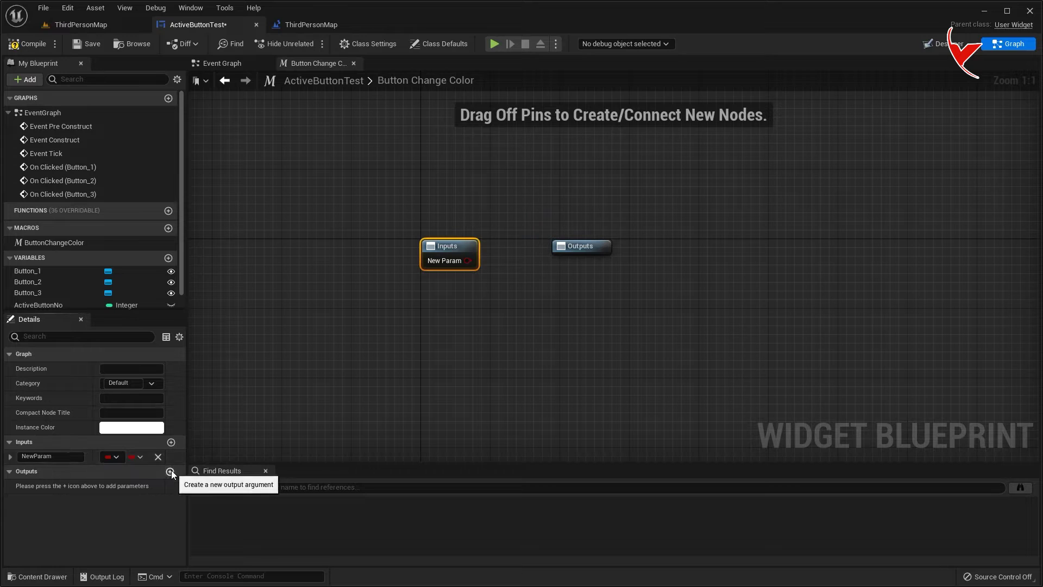
{"action": "double_click", "coordinate": [57, 456]}
{"action": "type", "text": "In"}
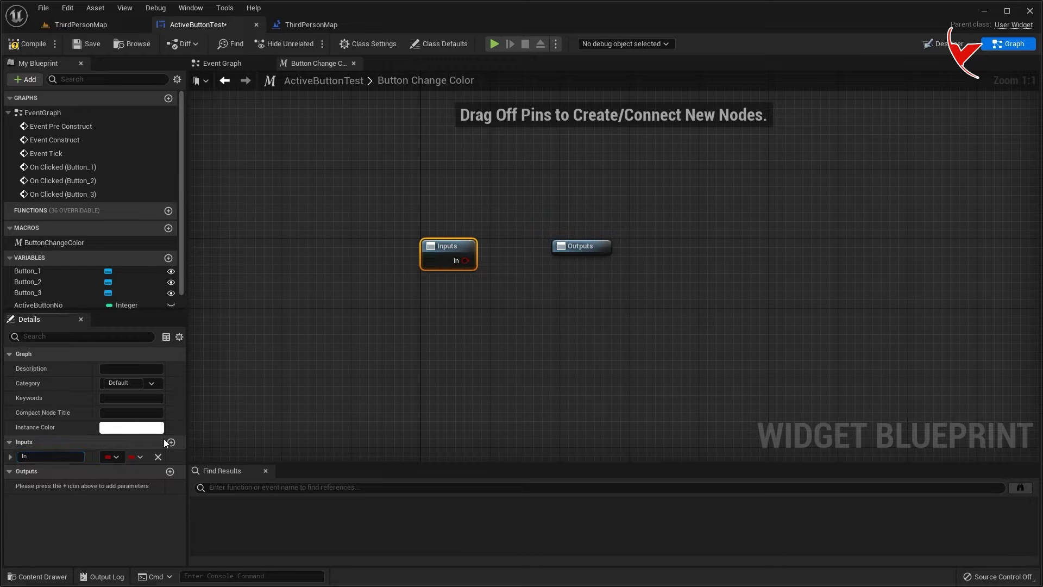
{"action": "left_click", "coordinate": [113, 457]}
{"action": "left_click", "coordinate": [145, 225]}
Add an ActiveButtonNo getter feeding an == comparison with 1
{"action": "right_click_drag", "start_coordinate": [430, 285], "coordinate": [292, 276]}
{"action": "left_click_drag", "start_coordinate": [435, 239], "coordinate": [783, 173]}
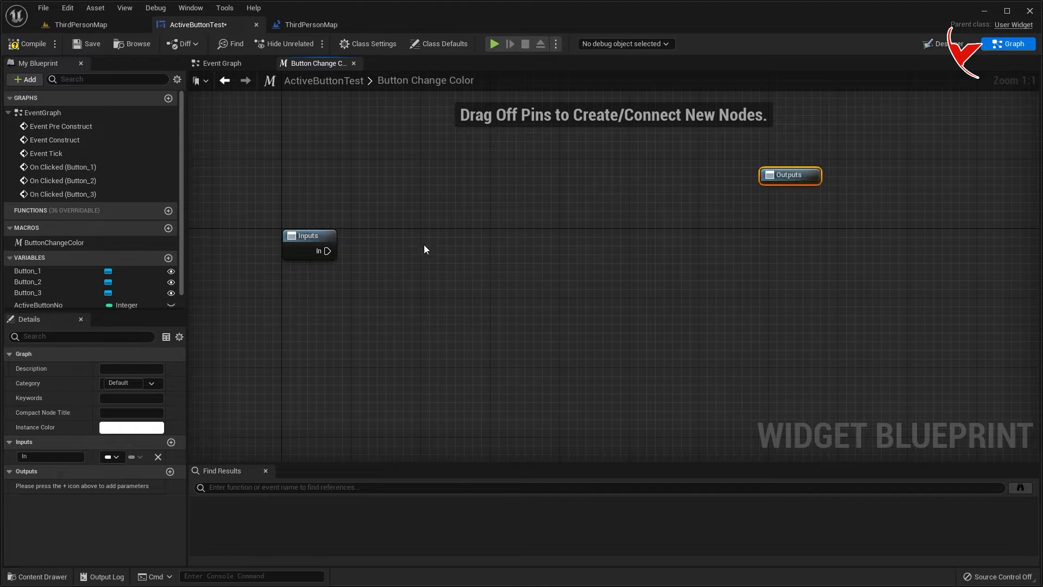
{"action": "left_click_drag", "start_coordinate": [72, 303], "coordinate": [278, 315]}
{"action": "left_click", "coordinate": [315, 326]}
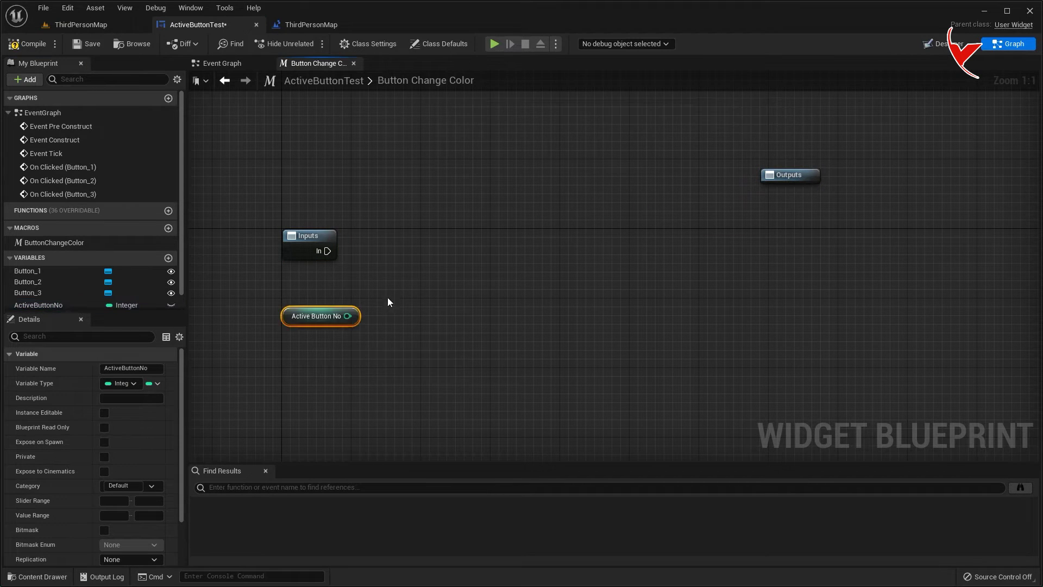
{"action": "right_click_drag", "start_coordinate": [388, 304], "coordinate": [411, 271]}
{"action": "left_click_drag", "start_coordinate": [353, 204], "coordinate": [367, 204]}
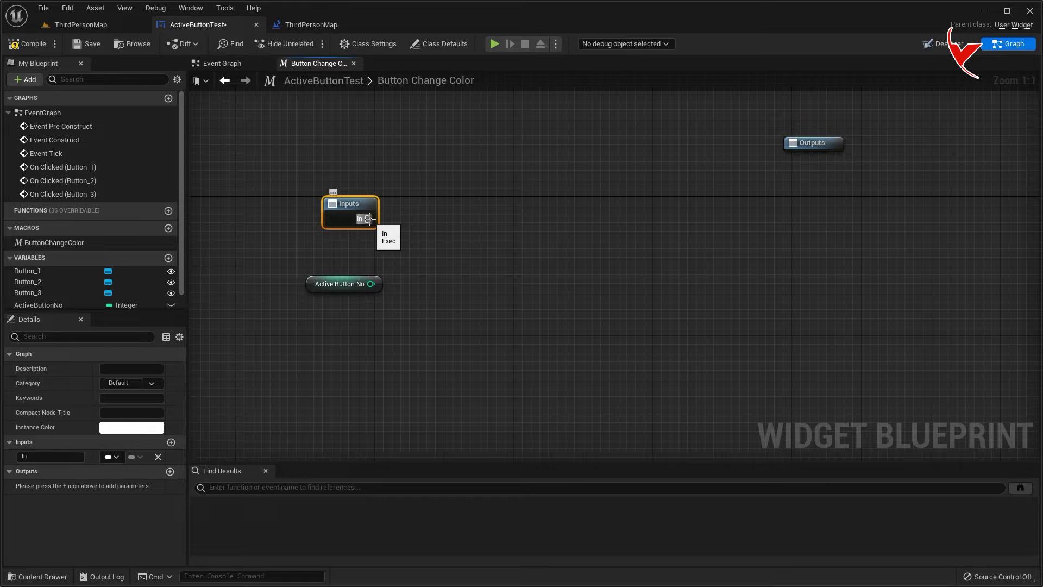
{"action": "left_click_drag", "start_coordinate": [380, 283], "coordinate": [465, 278]}
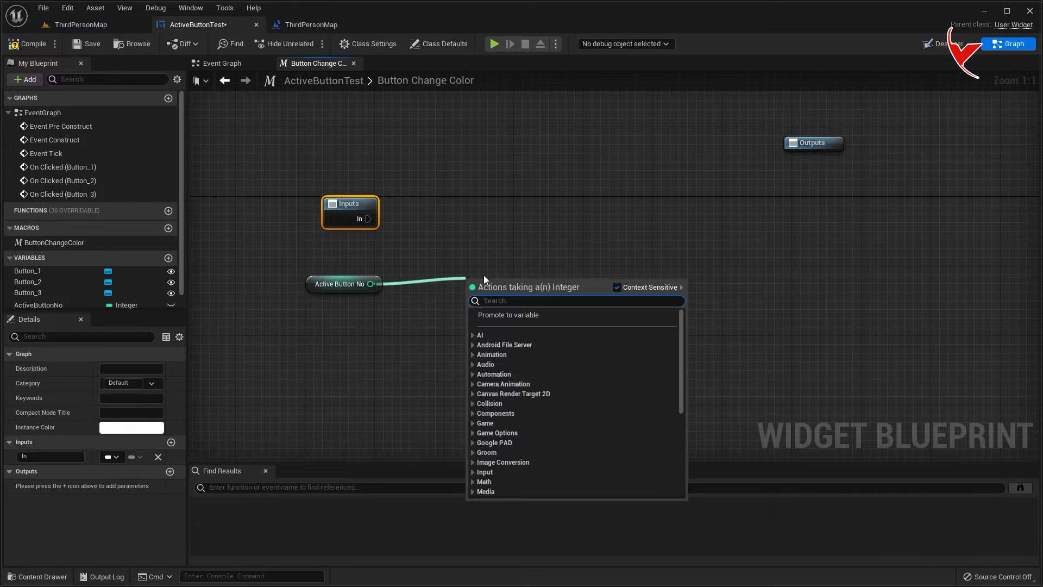
{"action": "type", "text": "=="}
{"action": "left_click", "coordinate": [510, 334]}
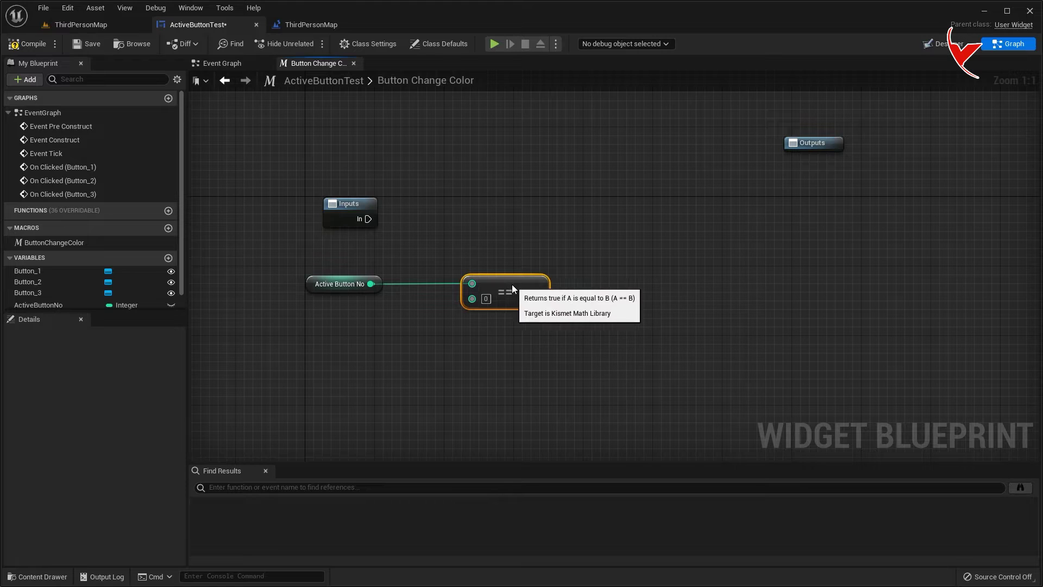
{"action": "type", "text": "1"}
{"action": "left_click", "coordinate": [571, 256]}
Run In into a Branch whose Condition is the == 1 result
{"action": "left_click_drag", "start_coordinate": [369, 218], "coordinate": [588, 215]}
{"action": "type", "text": "bra"}
{"action": "key", "text": "Return"}
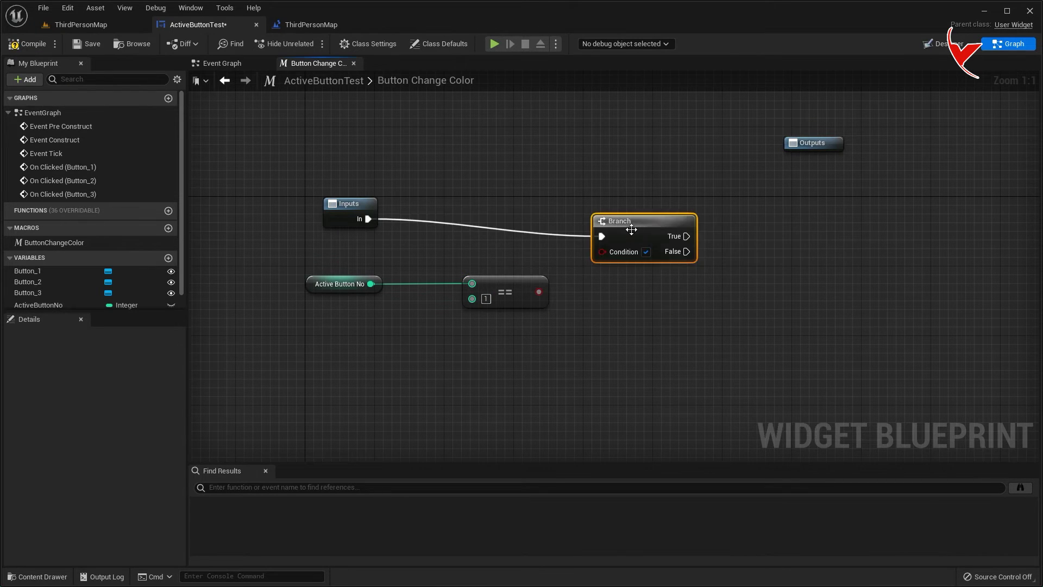
{"action": "left_click_drag", "start_coordinate": [539, 292], "coordinate": [593, 234]}
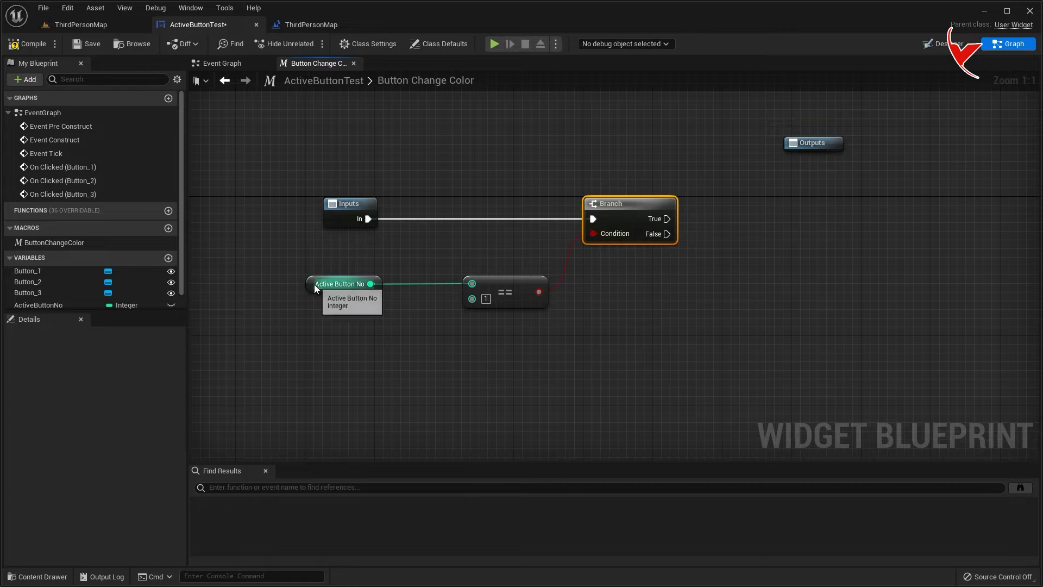
{"action": "left_click_drag", "start_coordinate": [315, 288], "coordinate": [376, 314]}
{"action": "left_click_drag", "start_coordinate": [526, 292], "coordinate": [535, 292]}
{"action": "right_click_drag", "start_coordinate": [682, 254], "coordinate": [527, 258]}
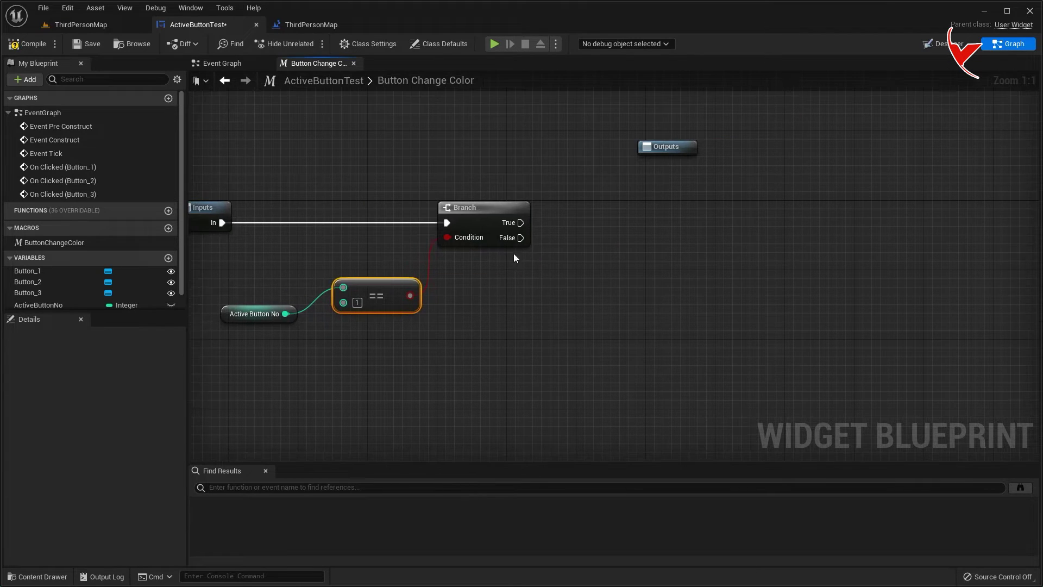
On Branch True, call Set Background Color targeting Button 1
{"action": "mouse_move", "coordinate": [96, 269]}
{"action": "left_mouse_down"}
{"action": "mouse_move", "coordinate": [393, 279]}
{"action": "mouse_move", "coordinate": [523, 298]}
{"action": "mouse_move", "coordinate": [653, 233]}
{"action": "left_mouse_up"}
{"action": "left_click", "coordinate": [530, 297]}
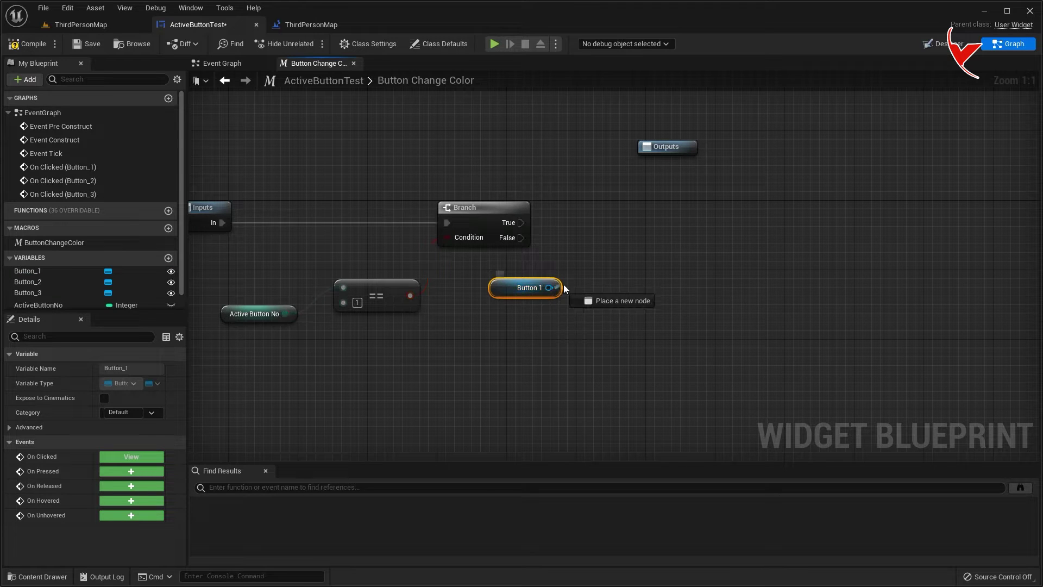
{"action": "type", "text": "set"}
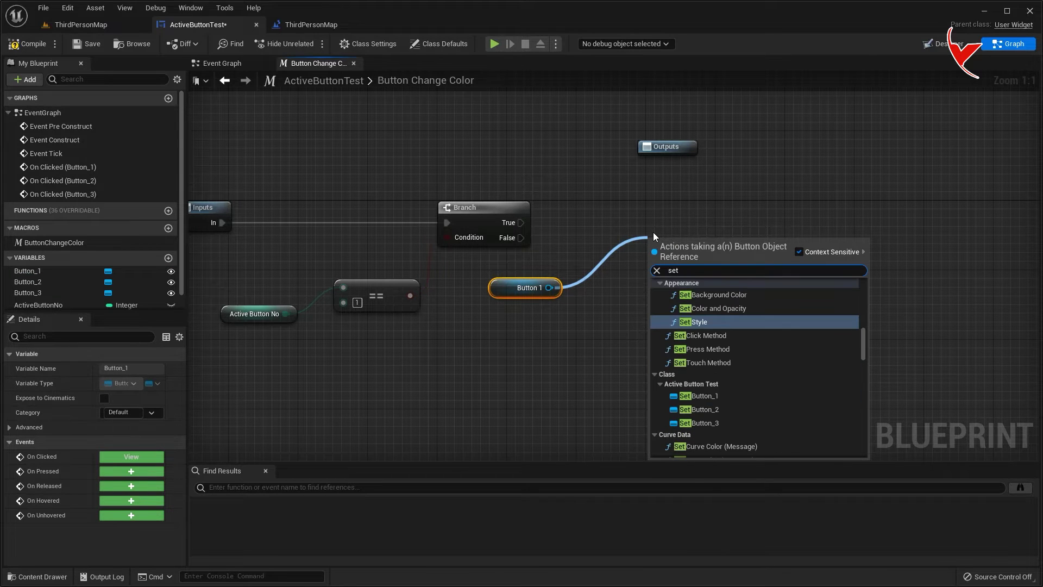
{"action": "left_click", "coordinate": [699, 296]}
{"action": "left_click_drag", "start_coordinate": [699, 296], "coordinate": [690, 262]}
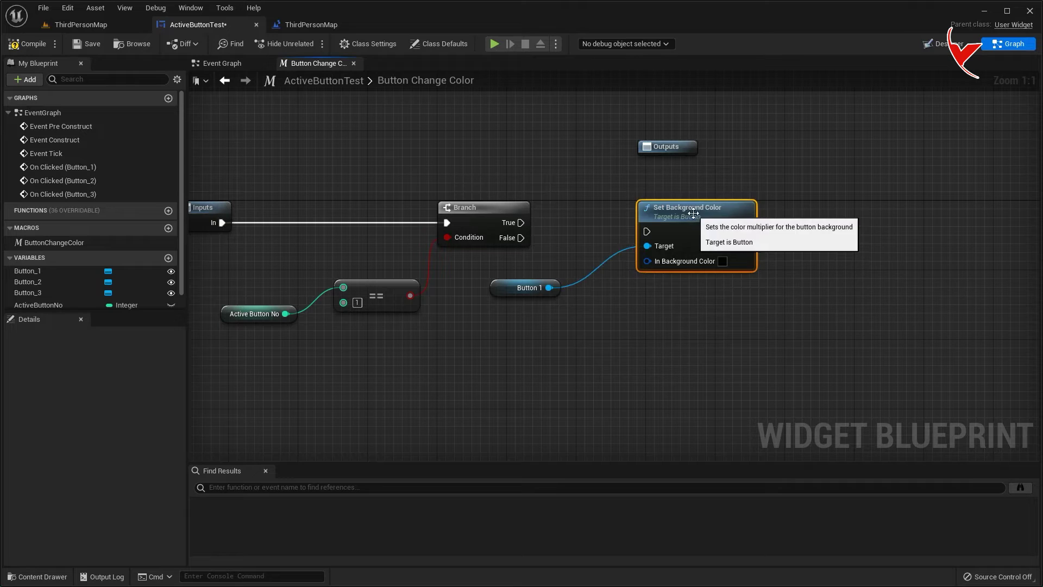
{"action": "mouse_move", "coordinate": [521, 222]}
{"action": "left_mouse_down"}
{"action": "mouse_move", "coordinate": [653, 232]}
{"action": "mouse_move", "coordinate": [674, 201]}
{"action": "left_mouse_up"}
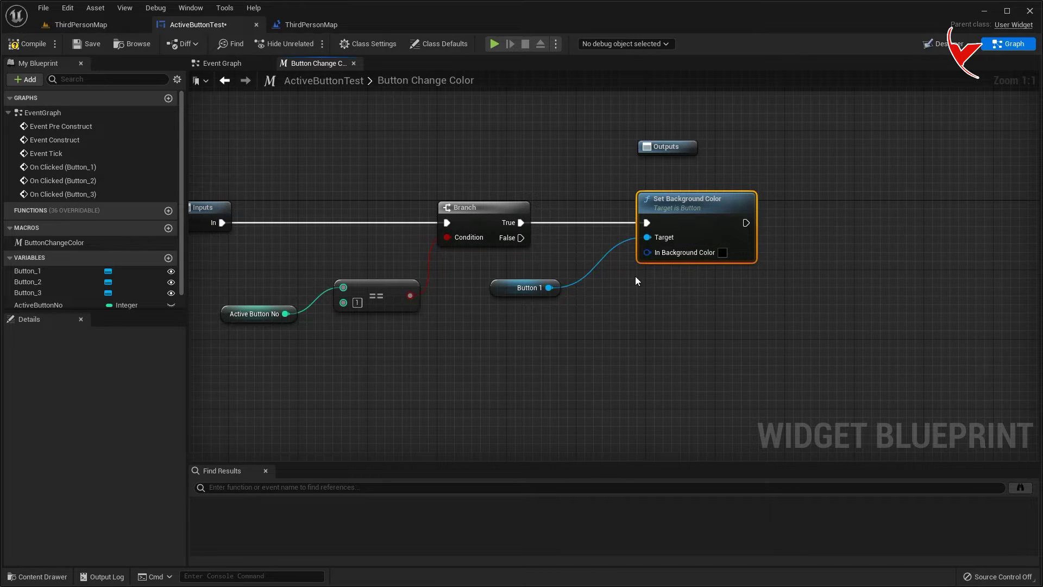
{"action": "left_click_drag", "start_coordinate": [500, 288], "coordinate": [500, 271]}
Promote the setter's colour input to a variable named ActiveBackgroundColor
{"action": "right_click", "coordinate": [657, 255]}
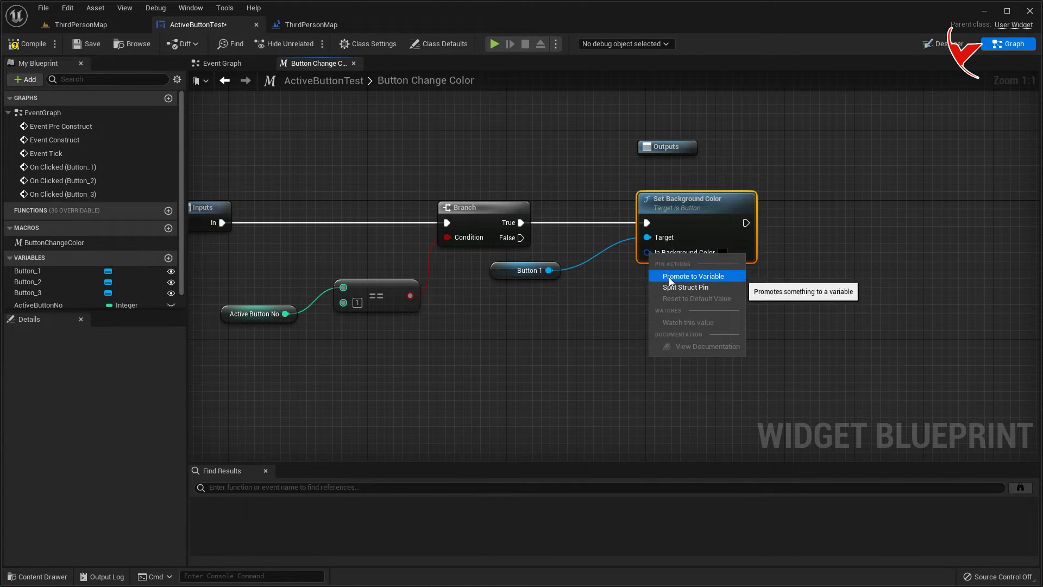
{"action": "left_click", "coordinate": [673, 273]}
{"action": "mouse_move", "coordinate": [554, 197]}
{"action": "left_mouse_down"}
{"action": "mouse_move", "coordinate": [554, 226]}
{"action": "mouse_move", "coordinate": [494, 321]}
{"action": "left_mouse_up"}
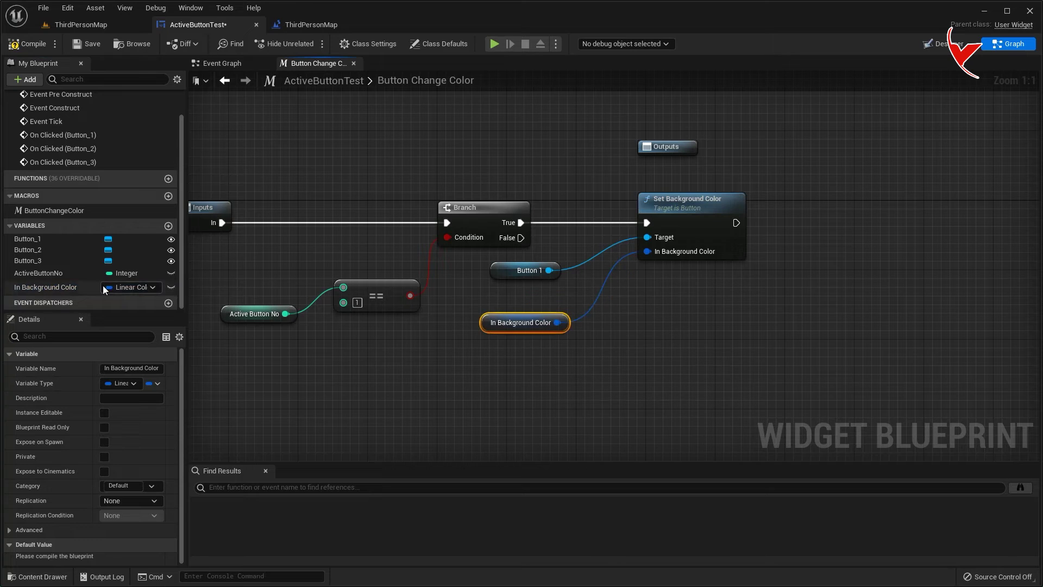
{"action": "left_click", "coordinate": [87, 286]}
{"action": "left_click", "coordinate": [87, 285]}
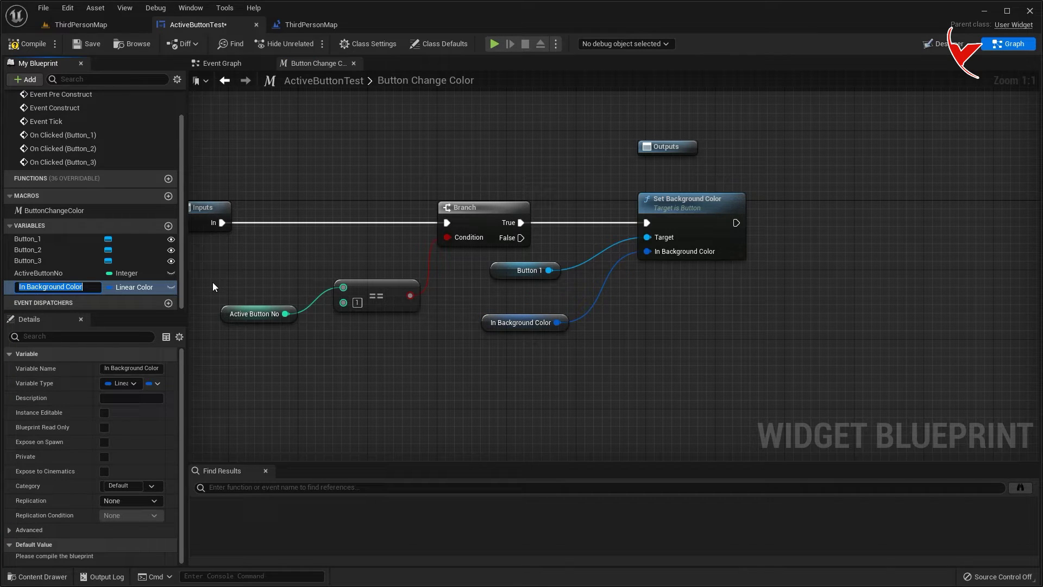
{"action": "type", "text": "ActiveBackgroundColor"}
{"action": "key", "text": "Return"}
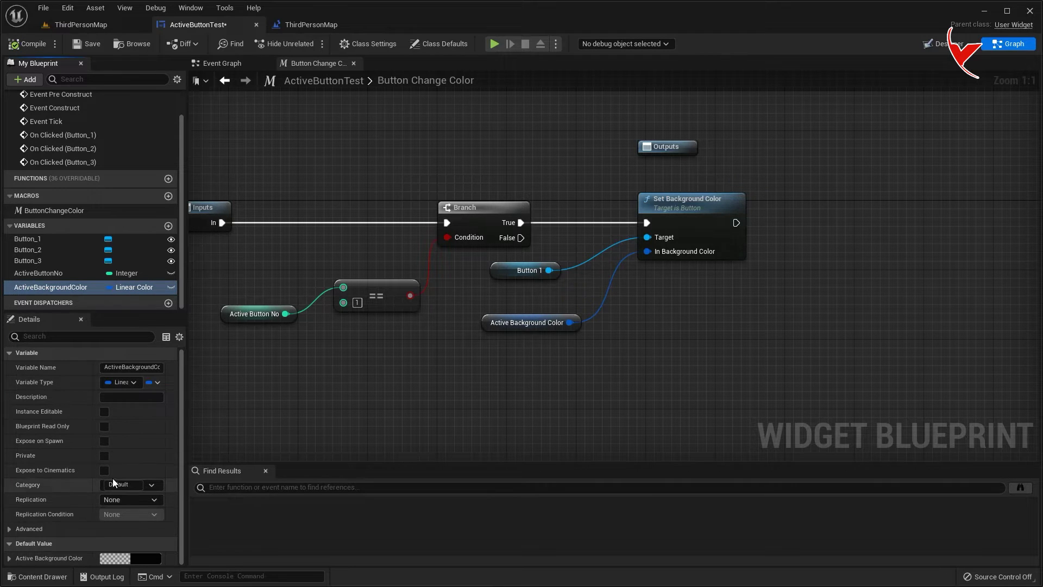
Set ActiveBackgroundColor's default value to bright red in the Color Picker
{"action": "left_click", "coordinate": [115, 558]}
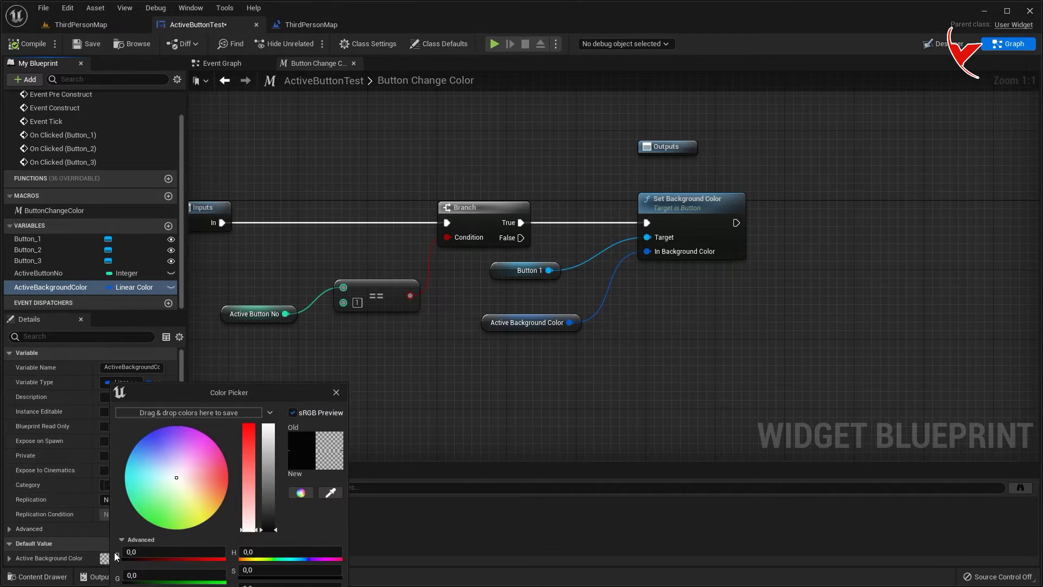
{"action": "left_click", "coordinate": [242, 438]}
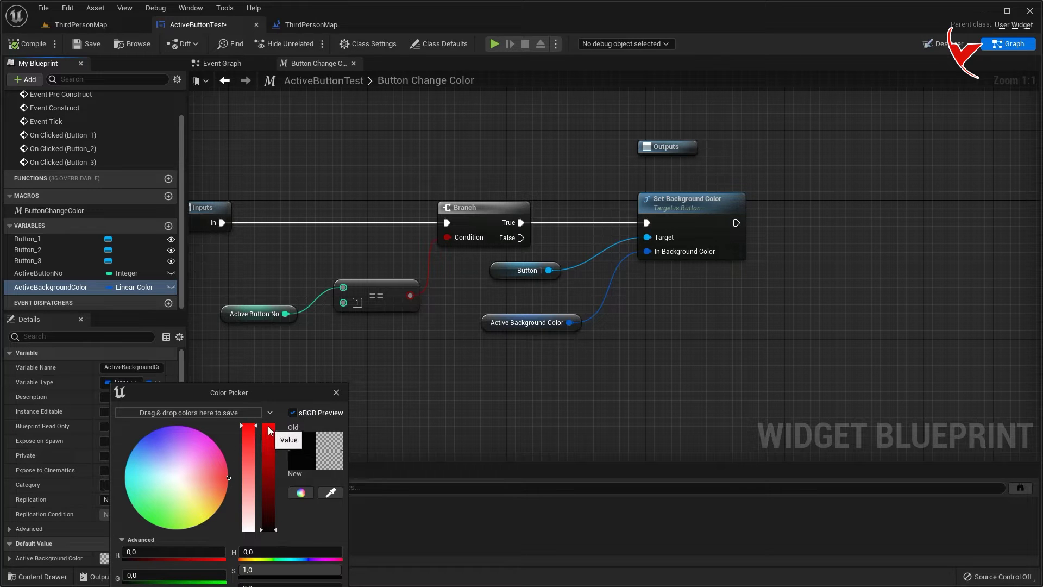
{"action": "left_click", "coordinate": [269, 426]}
{"action": "scroll", "coordinate": [525, 298], "scroll_direction": "down", "scroll_amount": 2}
Add a second == node from Active Button No and paste a copy of it
{"action": "left_click_drag", "start_coordinate": [357, 210], "coordinate": [510, 272]}
{"action": "scroll", "coordinate": [473, 271], "scroll_direction": "up", "scroll_amount": 2}
{"action": "mouse_move", "coordinate": [315, 188]}
{"action": "left_mouse_down"}
{"action": "mouse_move", "coordinate": [388, 257]}
{"action": "mouse_move", "coordinate": [376, 269]}
{"action": "left_mouse_up"}
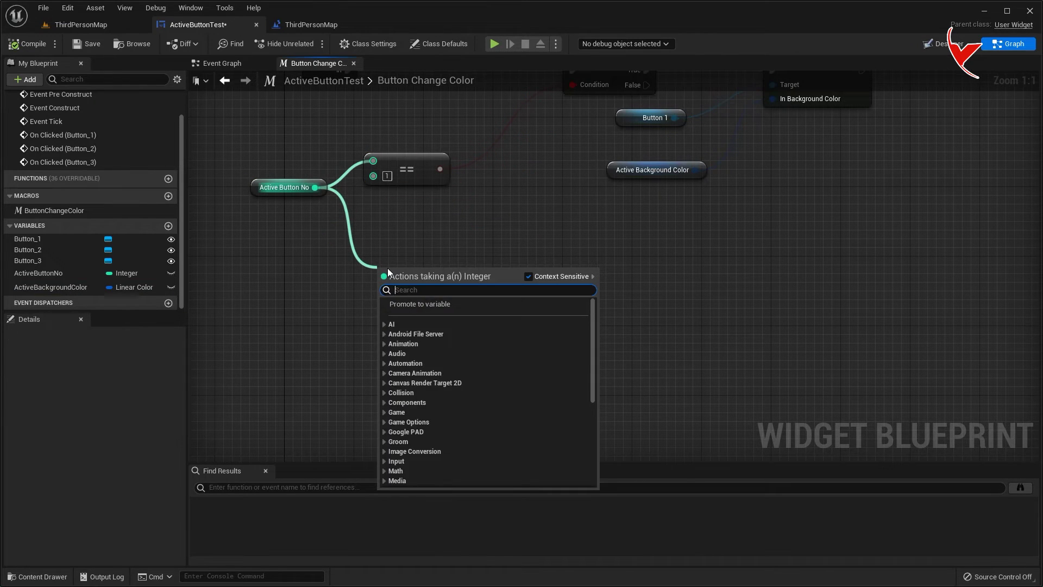
{"action": "type", "text": "=="}
{"action": "left_click", "coordinate": [412, 327]}
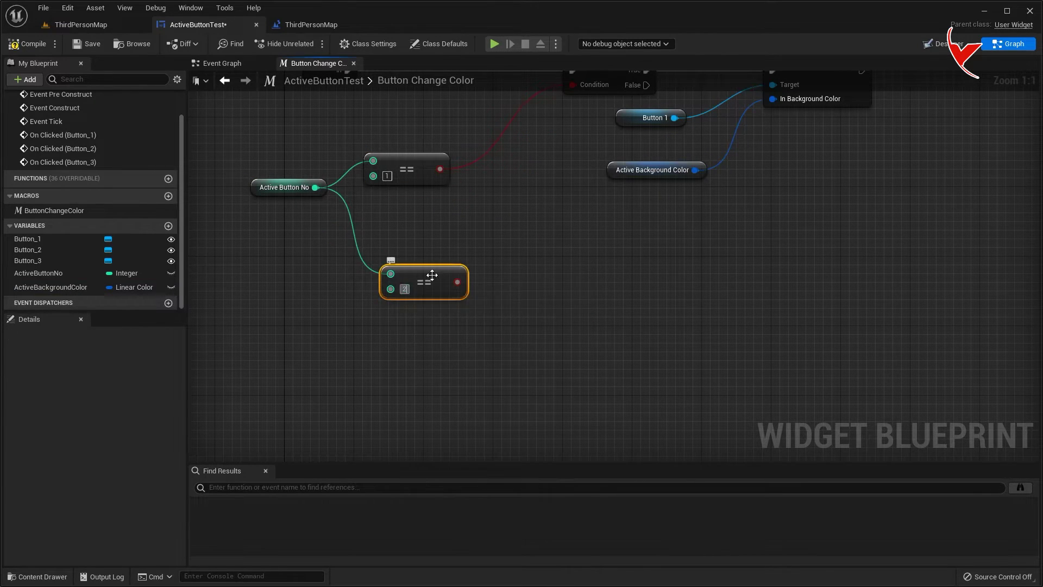
{"action": "left_click_drag", "start_coordinate": [430, 276], "coordinate": [413, 294]}
{"action": "key", "text": "ctrl+c"}
{"action": "right_click_drag", "start_coordinate": [396, 372], "coordinate": [404, 247]}
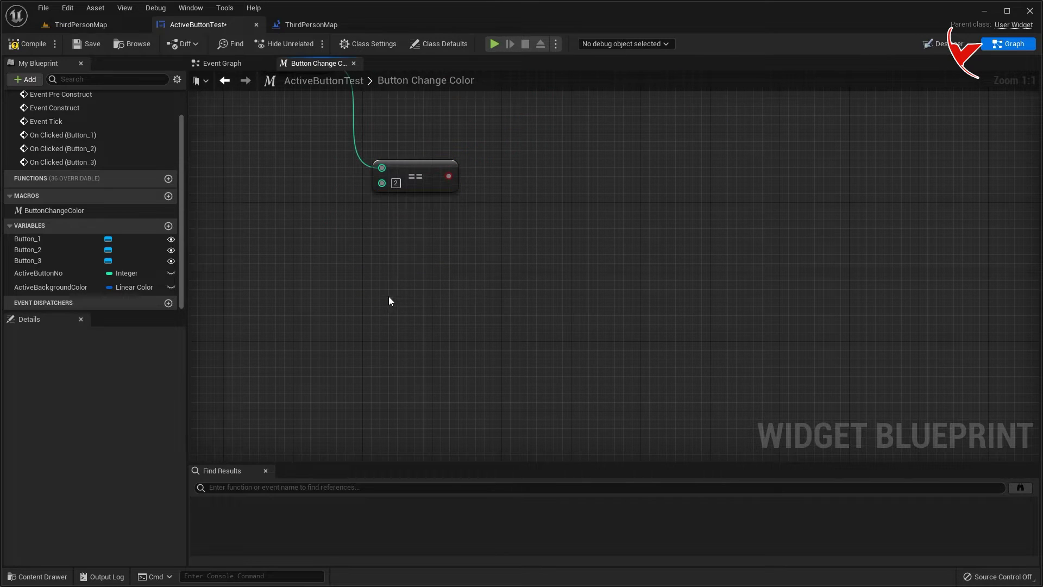
{"action": "key", "text": "ctrl+v"}
Set the copy to compare with 3 and wire Active Button No into it
{"action": "left_click", "coordinate": [404, 333]}
{"action": "type", "text": "3"}
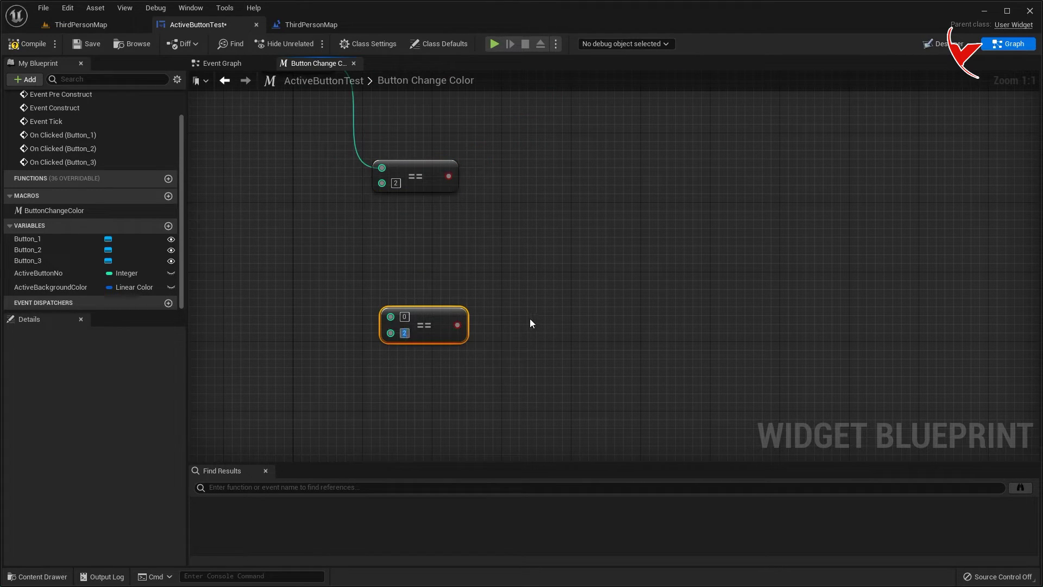
{"action": "right_click_drag", "start_coordinate": [474, 224], "coordinate": [546, 303]}
{"action": "scroll", "coordinate": [546, 303], "scroll_direction": "down", "scroll_amount": 1}
{"action": "mouse_move", "coordinate": [361, 160]}
{"action": "left_mouse_down"}
{"action": "mouse_move", "coordinate": [271, 255]}
{"action": "mouse_move", "coordinate": [472, 383]}
{"action": "left_mouse_up"}
{"action": "right_click_drag", "start_coordinate": [474, 384], "coordinate": [497, 258]}
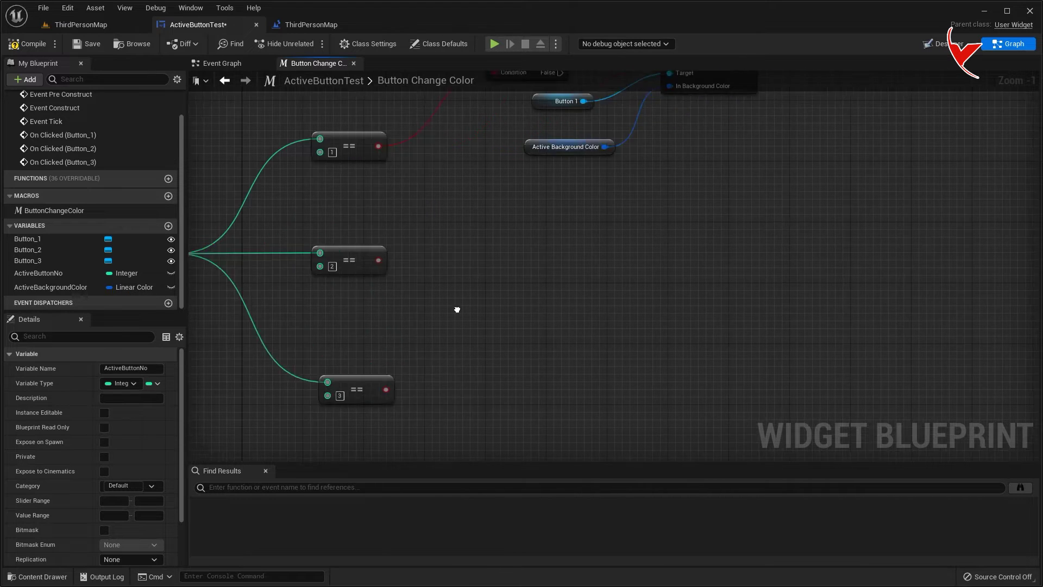
{"action": "scroll", "coordinate": [393, 266], "scroll_direction": "down", "scroll_amount": 1}
Add a second Branch off the first Branch's False, conditioned on the == 2 result
{"action": "left_click_drag", "start_coordinate": [344, 243], "coordinate": [357, 229]}
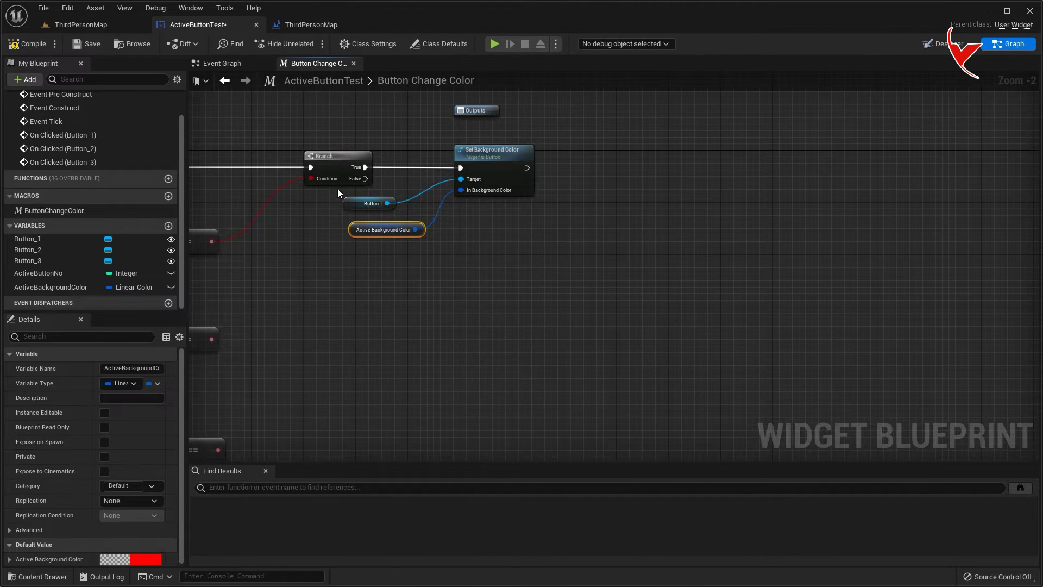
{"action": "left_click_drag", "start_coordinate": [390, 141], "coordinate": [510, 283]}
{"action": "left_click_drag", "start_coordinate": [495, 152], "coordinate": [699, 152]}
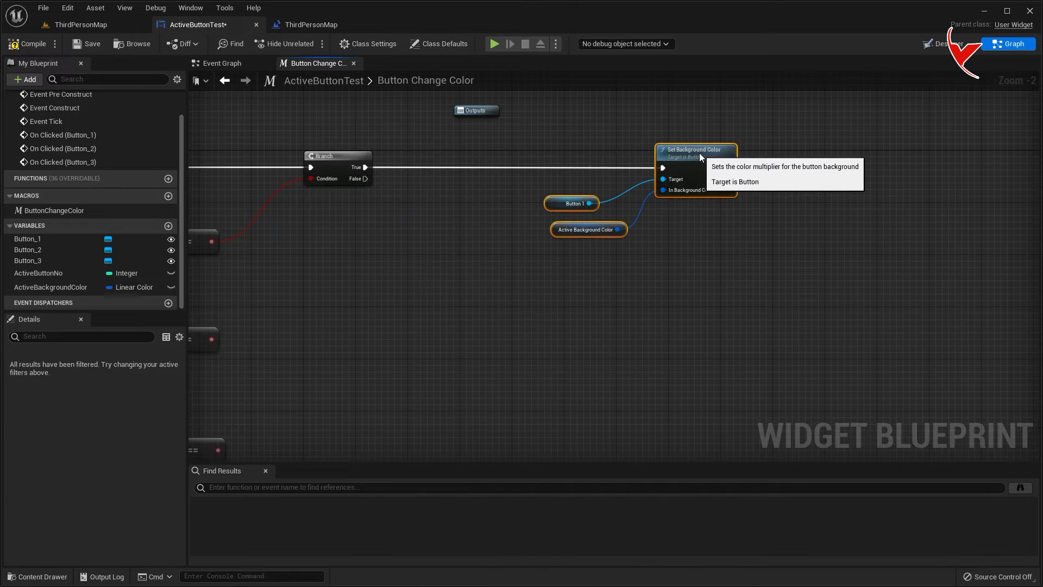
{"action": "right_click_drag", "start_coordinate": [426, 204], "coordinate": [600, 186]}
{"action": "mouse_move", "coordinate": [539, 161]}
{"action": "left_mouse_down"}
{"action": "mouse_move", "coordinate": [491, 275]}
{"action": "mouse_move", "coordinate": [546, 307]}
{"action": "left_mouse_up"}
{"action": "type", "text": "bra"}
{"action": "key", "text": "Return"}
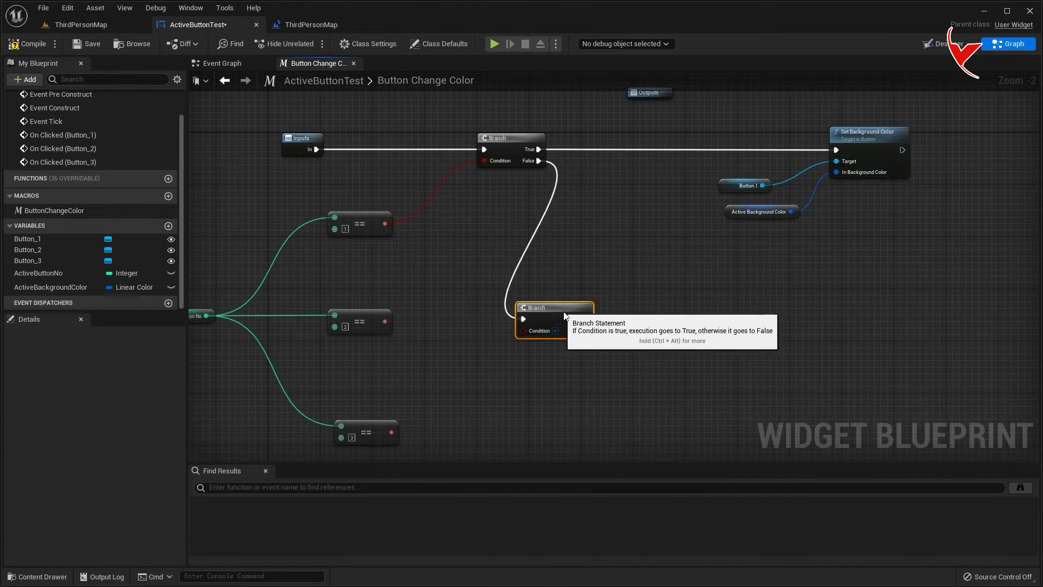
{"action": "mouse_move", "coordinate": [385, 321]}
{"action": "left_mouse_down"}
{"action": "mouse_move", "coordinate": [535, 330]}
{"action": "mouse_move", "coordinate": [504, 306]}
{"action": "left_mouse_up"}
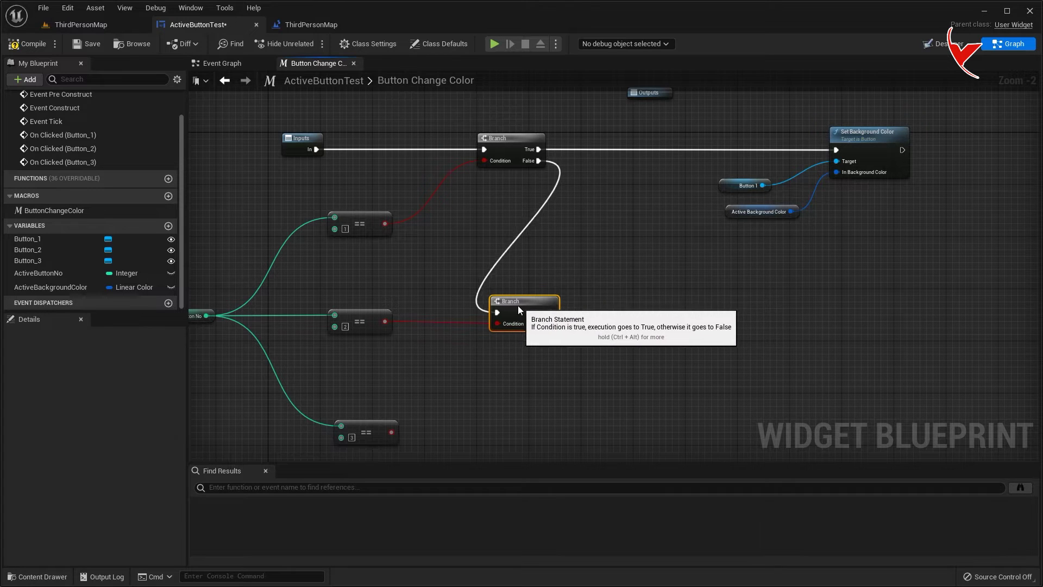
Add a third Branch on == 3, chained from the second Branch's False output
{"action": "right_click_drag", "start_coordinate": [504, 306], "coordinate": [520, 200]}
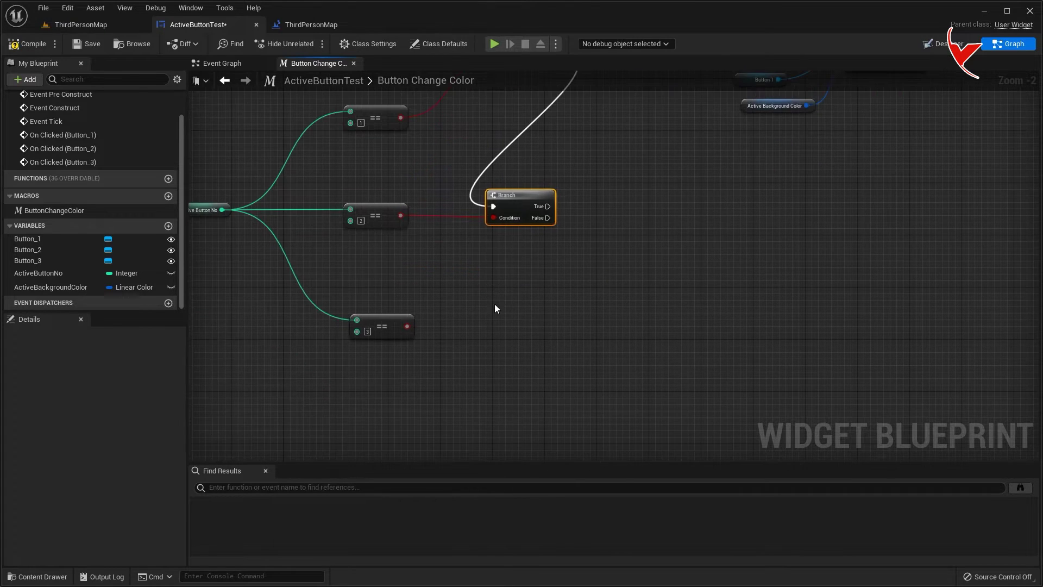
{"action": "key", "text": "ctrl+v"}
{"action": "mouse_move", "coordinate": [407, 326]}
{"action": "left_mouse_down"}
{"action": "mouse_move", "coordinate": [498, 335]}
{"action": "mouse_move", "coordinate": [514, 305]}
{"action": "left_mouse_up"}
{"action": "left_click_drag", "start_coordinate": [548, 218], "coordinate": [487, 317]}
{"action": "mouse_move", "coordinate": [490, 317]}
{"action": "right_mouse_down"}
{"action": "mouse_move", "coordinate": [529, 250]}
{"action": "mouse_move", "coordinate": [459, 263]}
{"action": "right_mouse_up"}
{"action": "scroll", "coordinate": [529, 250], "scroll_direction": "down", "scroll_amount": 1}
Duplicate Set Background Color and drive it from the middle Branch's True output
{"action": "left_click", "coordinate": [565, 133]}
{"action": "key", "text": "ctrl+c"}
{"action": "key", "text": "ctrl+v"}
{"action": "key", "text": "ctrl+v"}
{"action": "left_click_drag", "start_coordinate": [588, 260], "coordinate": [582, 254]}
{"action": "left_click_drag", "start_coordinate": [266, 291], "coordinate": [558, 268]}
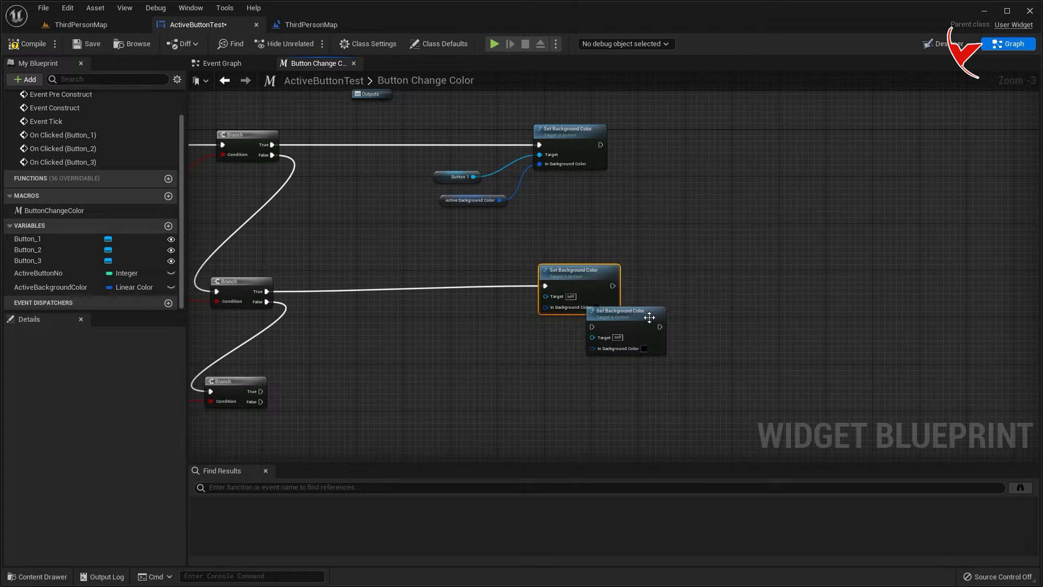
Drive the second setter copy from the bottom Branch's True output
{"action": "left_click_drag", "start_coordinate": [637, 320], "coordinate": [576, 400]}
{"action": "left_click", "coordinate": [583, 275]}
{"action": "right_click_drag", "start_coordinate": [583, 277], "coordinate": [600, 191]}
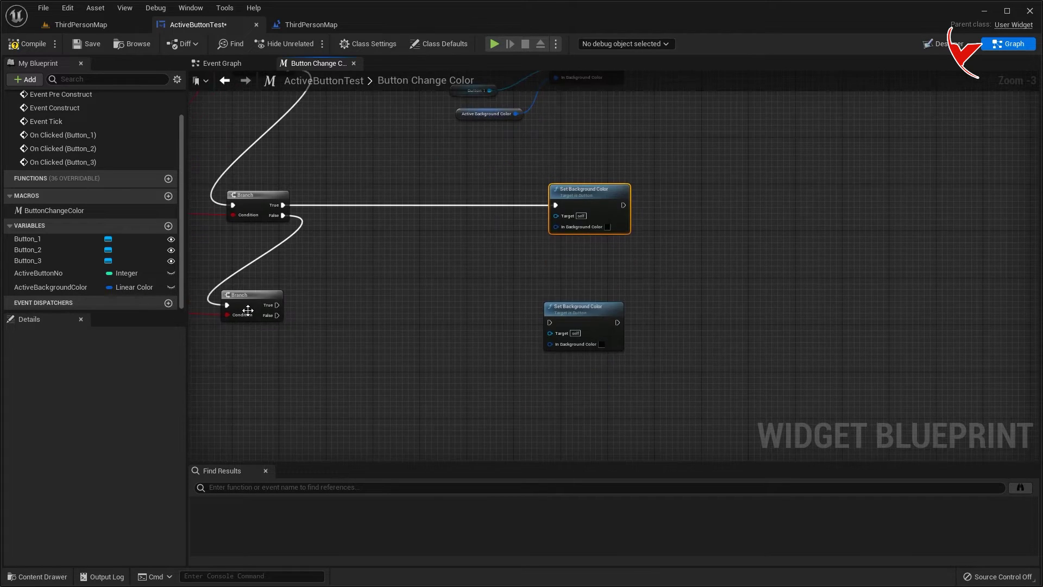
{"action": "left_click_drag", "start_coordinate": [277, 305], "coordinate": [549, 322]}
{"action": "left_click", "coordinate": [592, 302]}
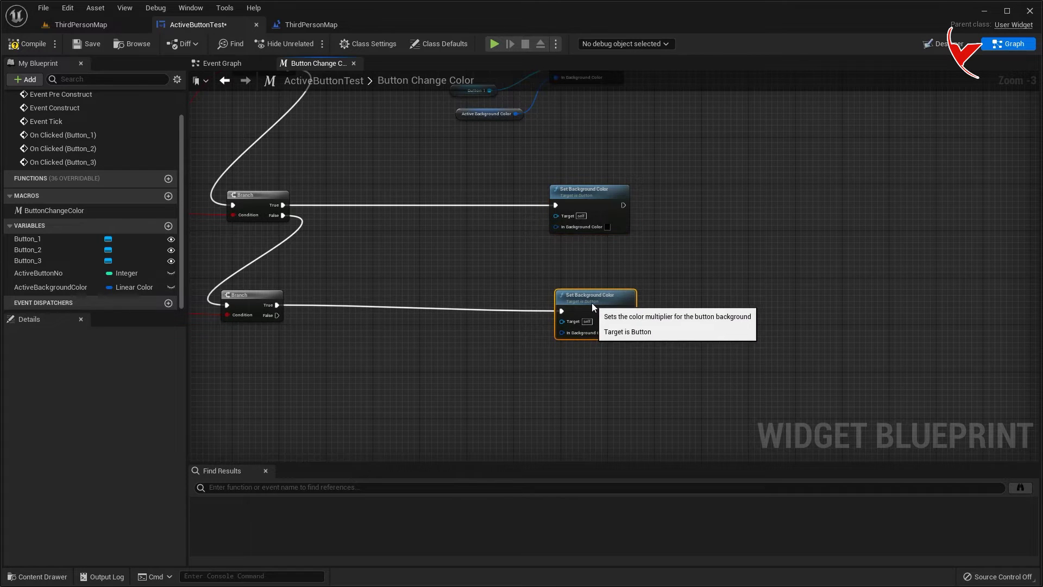
{"action": "scroll", "coordinate": [605, 298], "scroll_direction": "down", "scroll_amount": 1}
Feed Active Background Color into both new setters
{"action": "right_click_drag", "start_coordinate": [457, 300], "coordinate": [580, 191]}
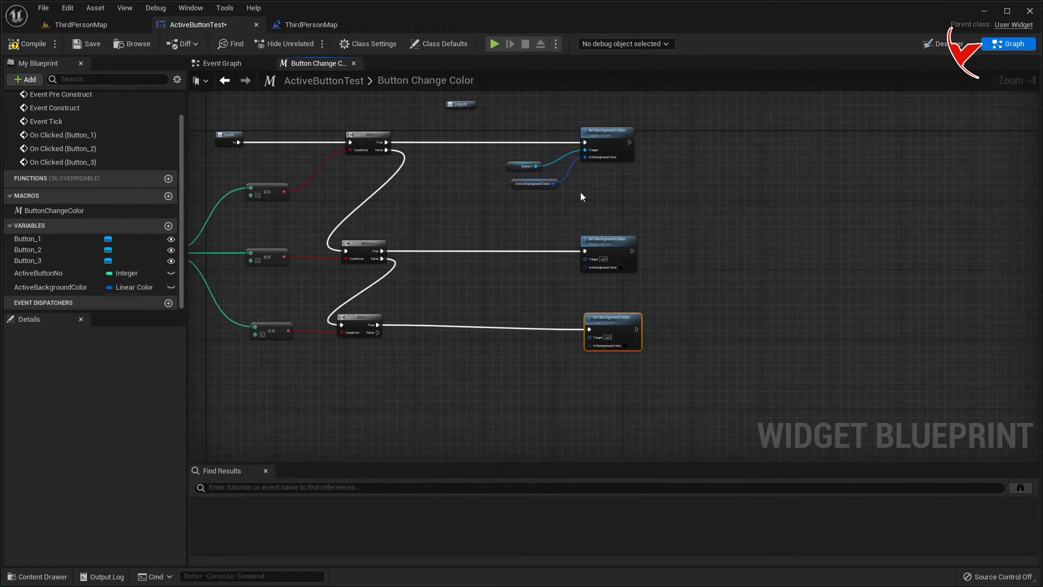
{"action": "scroll", "coordinate": [580, 191], "scroll_direction": "up", "scroll_amount": 2}
{"action": "mouse_move", "coordinate": [470, 184]}
{"action": "left_mouse_down"}
{"action": "mouse_move", "coordinate": [373, 233]}
{"action": "mouse_move", "coordinate": [588, 308]}
{"action": "left_mouse_up"}
{"action": "left_click_drag", "start_coordinate": [432, 234], "coordinate": [595, 425]}
{"action": "mouse_move", "coordinate": [27, 249]}
{"action": "left_mouse_down"}
{"action": "mouse_move", "coordinate": [434, 303]}
{"action": "mouse_move", "coordinate": [588, 295]}
{"action": "left_mouse_up"}
Make a Button 2 getter the middle setter's Target
{"action": "left_click", "coordinate": [491, 308]}
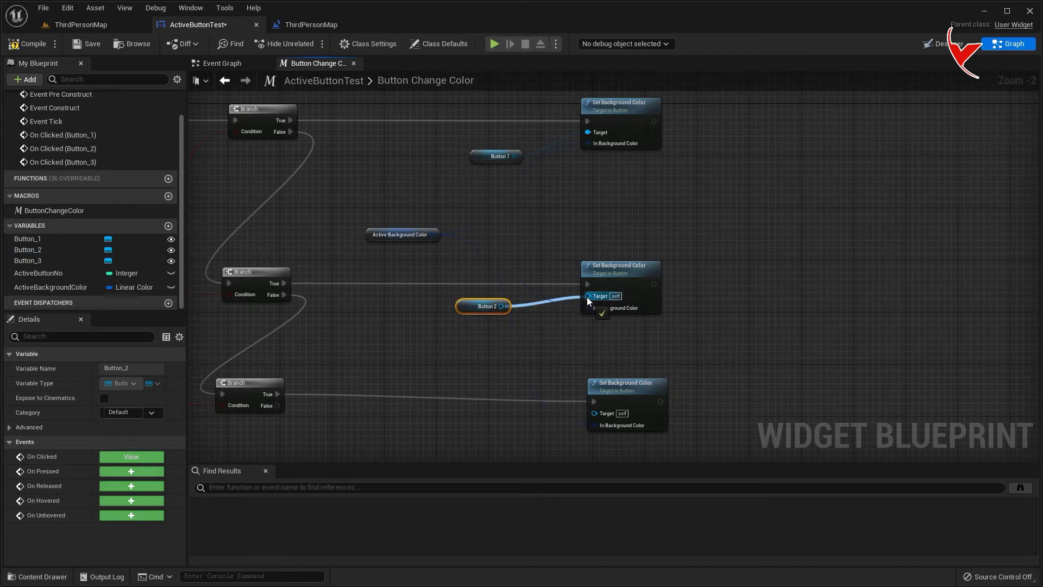
{"action": "left_click_drag", "start_coordinate": [482, 312], "coordinate": [539, 263]}
{"action": "left_click_drag", "start_coordinate": [488, 158], "coordinate": [501, 145]}
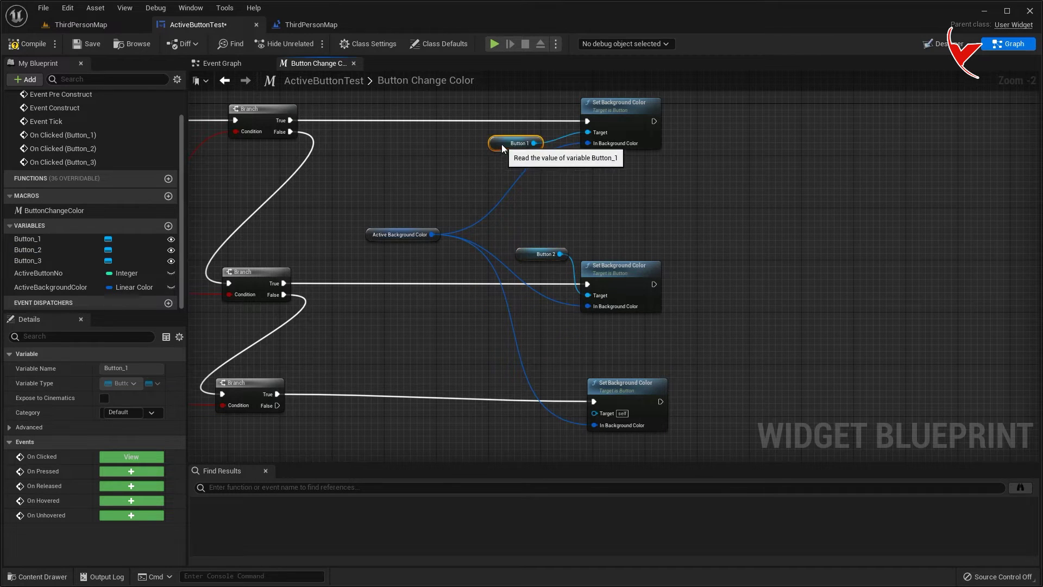
{"action": "left_click_drag", "start_coordinate": [30, 260], "coordinate": [482, 368]}
{"action": "left_click_drag", "start_coordinate": [636, 387], "coordinate": [655, 380]}
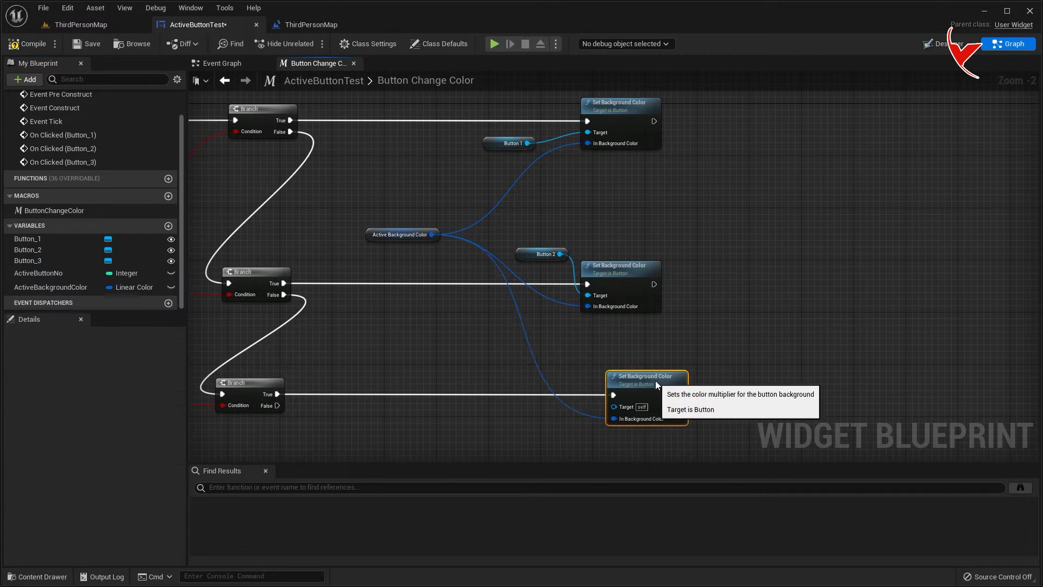
Make a Button 3 getter the bottom setter's Target
{"action": "mouse_move", "coordinate": [28, 260]}
{"action": "left_mouse_down"}
{"action": "mouse_move", "coordinate": [543, 359]}
{"action": "mouse_move", "coordinate": [617, 406]}
{"action": "left_mouse_up"}
{"action": "left_click", "coordinate": [560, 363]}
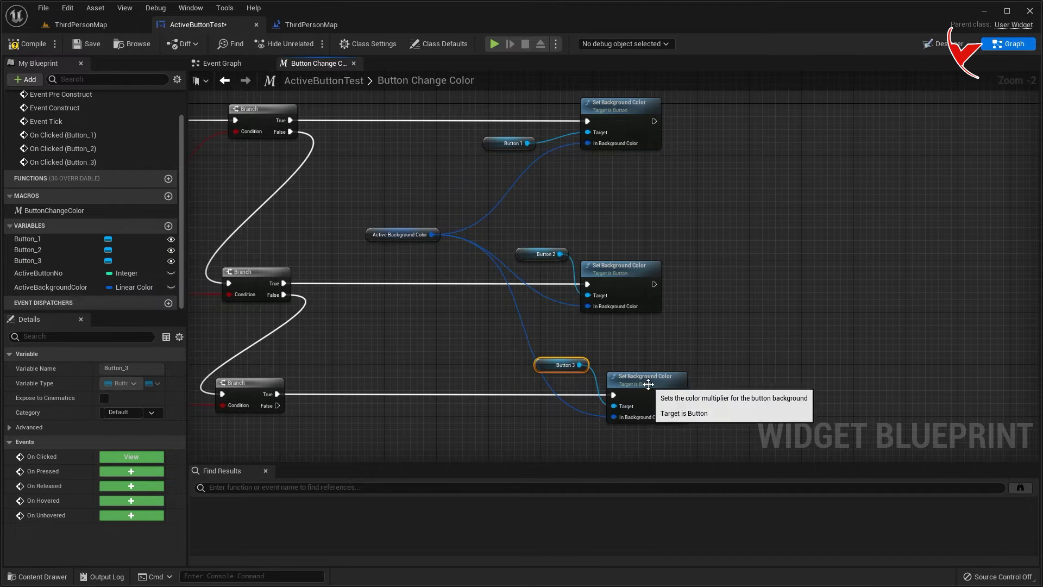
{"action": "left_click_drag", "start_coordinate": [554, 93], "coordinate": [587, 148]}
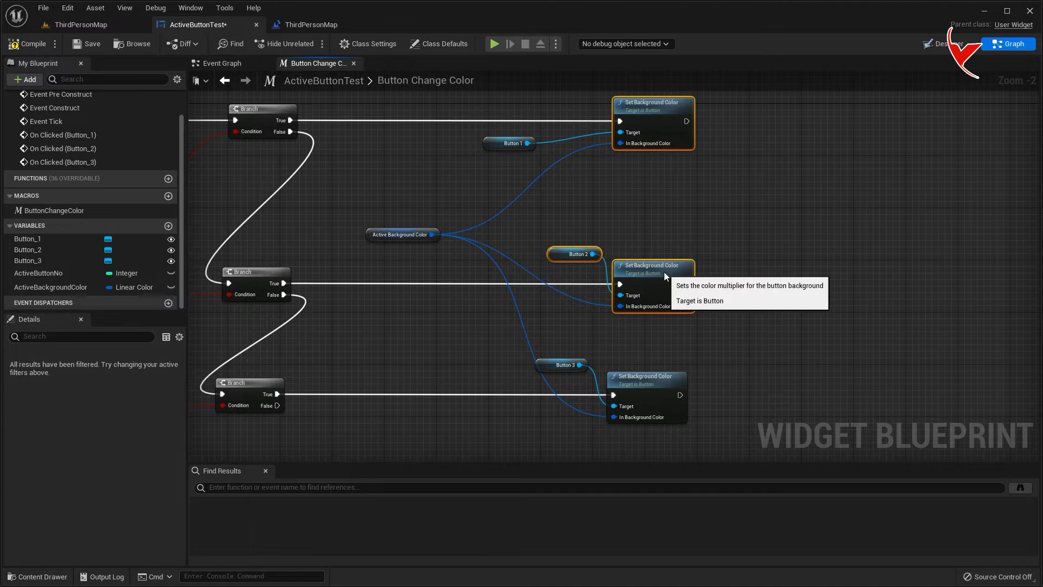
{"action": "left_click", "coordinate": [575, 248]}
{"action": "mouse_move", "coordinate": [478, 271]}
{"action": "right_mouse_down"}
{"action": "mouse_move", "coordinate": [710, 288]}
{"action": "mouse_move", "coordinate": [777, 271]}
{"action": "right_mouse_up"}
{"action": "left_click", "coordinate": [671, 234]}
{"action": "scroll", "coordinate": [467, 236], "scroll_direction": "down", "scroll_amount": 2}
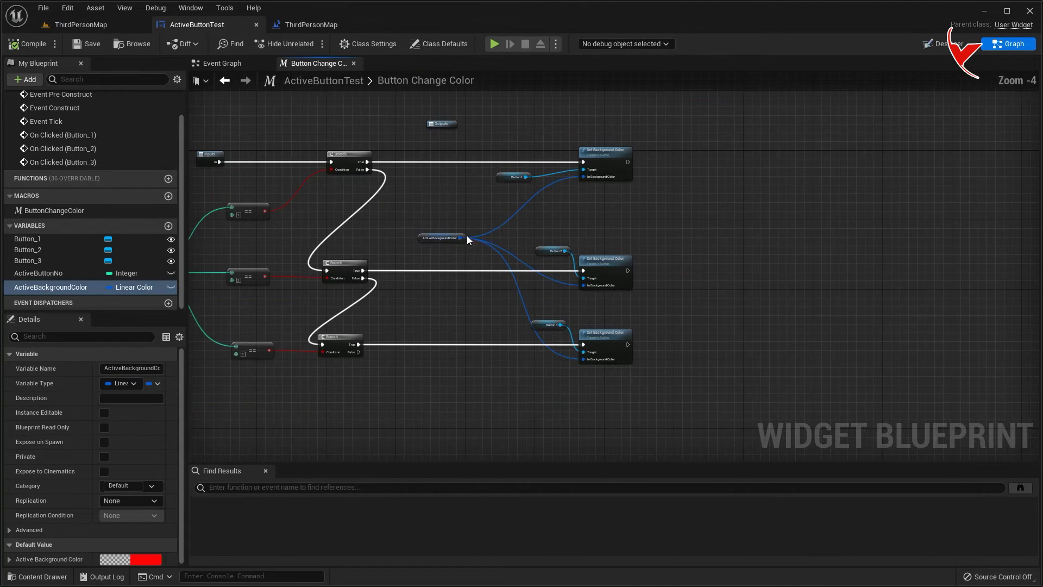
Add an output parameter named Out to the macro's Outputs node
{"action": "left_click_drag", "start_coordinate": [494, 139], "coordinate": [780, 272]}
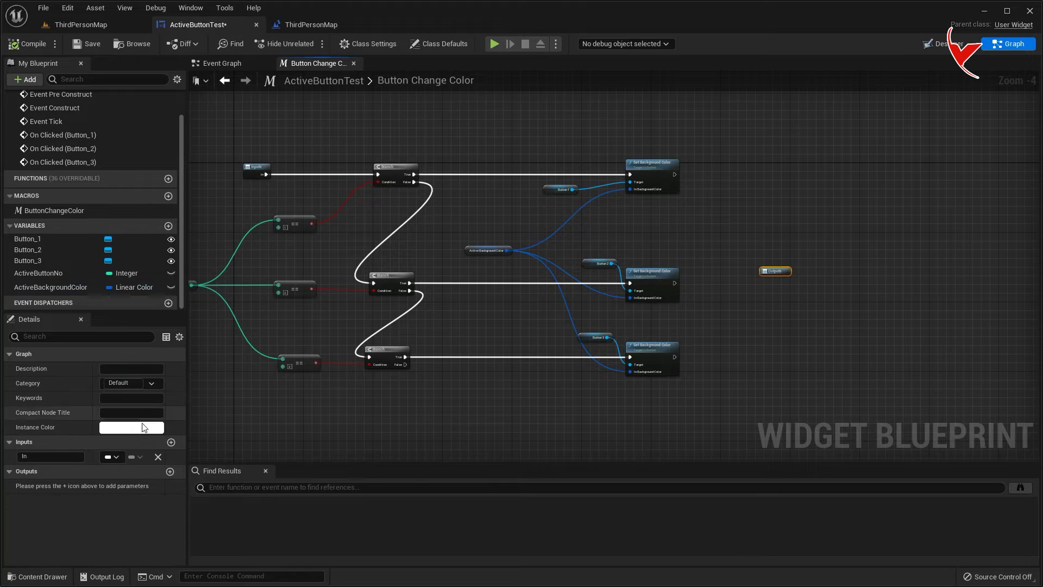
{"action": "left_click", "coordinate": [171, 471]}
{"action": "double_click", "coordinate": [44, 487]}
{"action": "type", "text": "Out"}
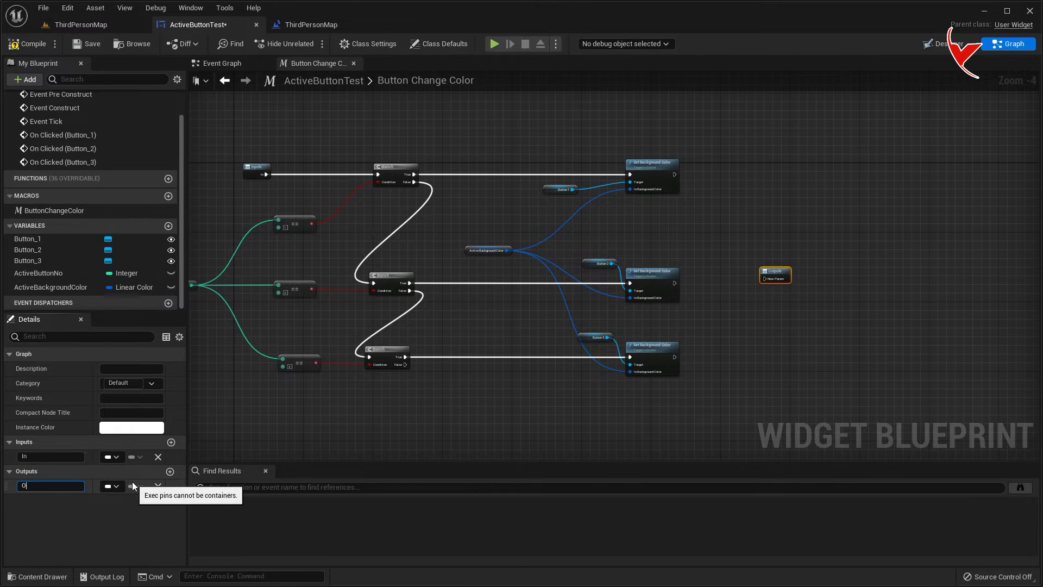
{"action": "key", "text": "Return"}
{"action": "scroll", "coordinate": [823, 260], "scroll_direction": "up", "scroll_amount": 2}
Wire all three Set Background Color nodes into Out and save the blueprint
{"action": "left_click_drag", "start_coordinate": [602, 134], "coordinate": [735, 291]}
{"action": "left_click_drag", "start_coordinate": [602, 296], "coordinate": [749, 292]}
{"action": "left_click_drag", "start_coordinate": [601, 407], "coordinate": [737, 296]}
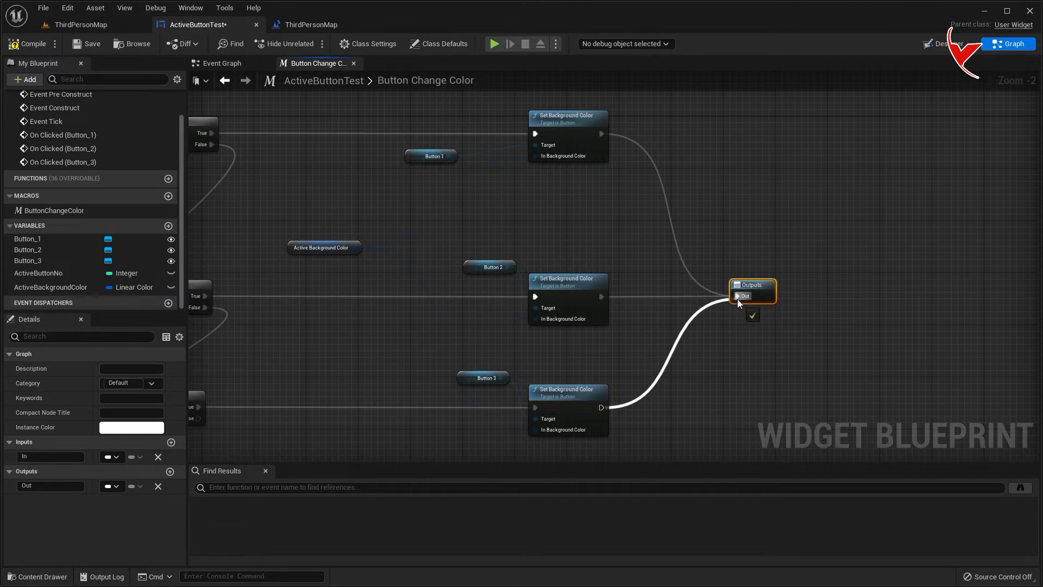
{"action": "left_click", "coordinate": [70, 44]}
{"action": "left_click", "coordinate": [250, 66]}
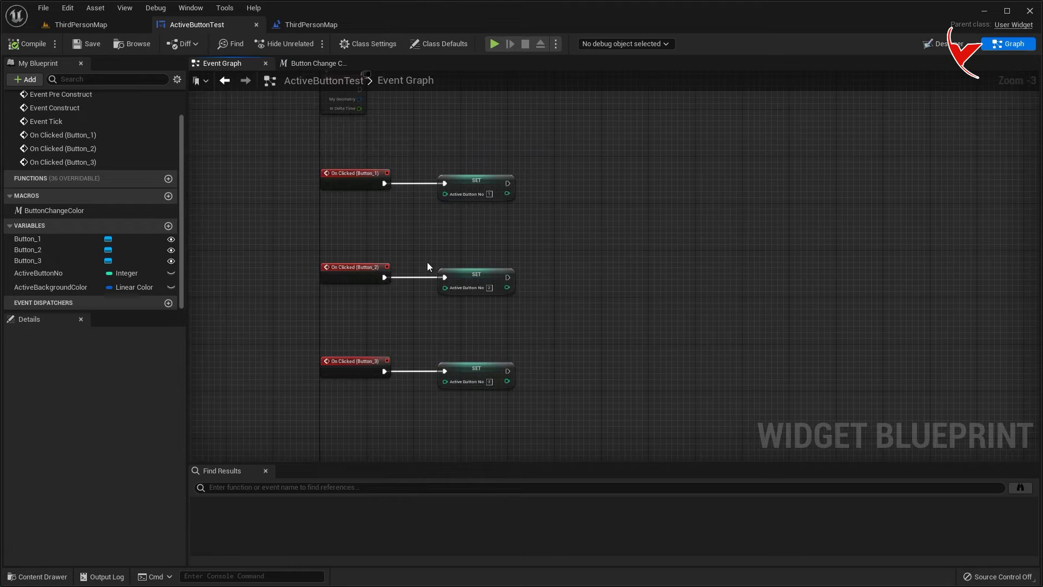
Chain Button Change Color nodes after the first and second SET nodes
{"action": "scroll", "coordinate": [42, 271], "scroll_direction": "up", "scroll_amount": 1}
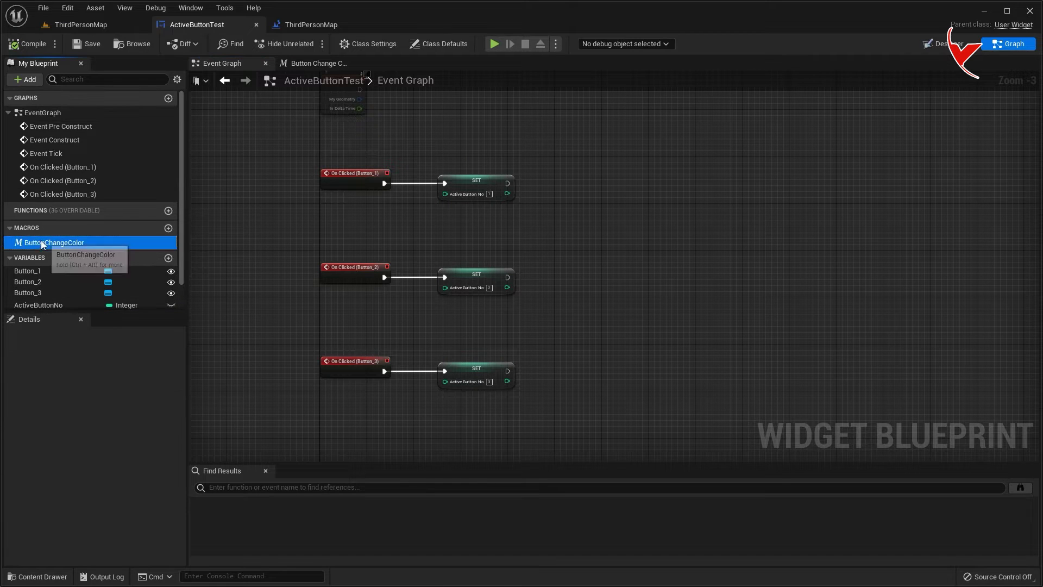
{"action": "left_click_drag", "start_coordinate": [54, 242], "coordinate": [569, 170]}
{"action": "scroll", "coordinate": [534, 194], "scroll_direction": "up", "scroll_amount": 3}
{"action": "mouse_move", "coordinate": [471, 172]}
{"action": "left_mouse_down"}
{"action": "mouse_move", "coordinate": [570, 171]}
{"action": "mouse_move", "coordinate": [571, 157]}
{"action": "left_mouse_up"}
{"action": "left_click", "coordinate": [547, 282]}
{"action": "key", "text": "ctrl+v"}
{"action": "mouse_move", "coordinate": [471, 311]}
{"action": "left_mouse_down"}
{"action": "mouse_move", "coordinate": [516, 327]}
{"action": "mouse_move", "coordinate": [585, 308]}
{"action": "left_mouse_up"}
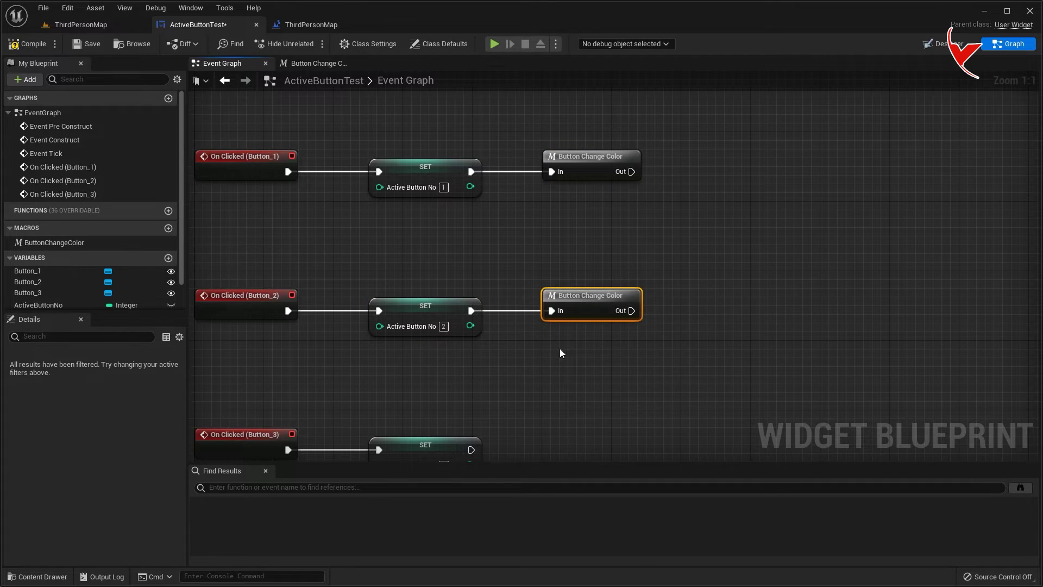
Add a Button Change Color node after SET (Active Button No 3) and wire it
{"action": "right_click_drag", "start_coordinate": [559, 347], "coordinate": [560, 230]}
{"action": "key", "text": "ctrl+v"}
{"action": "left_click_drag", "start_coordinate": [573, 338], "coordinate": [599, 328]}
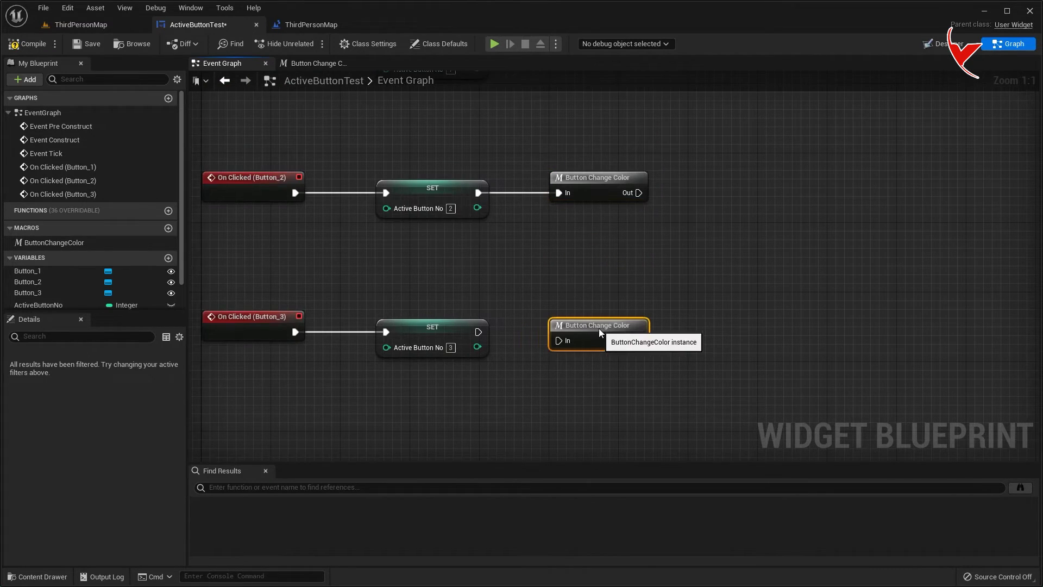
{"action": "left_click_drag", "start_coordinate": [478, 332], "coordinate": [559, 344]}
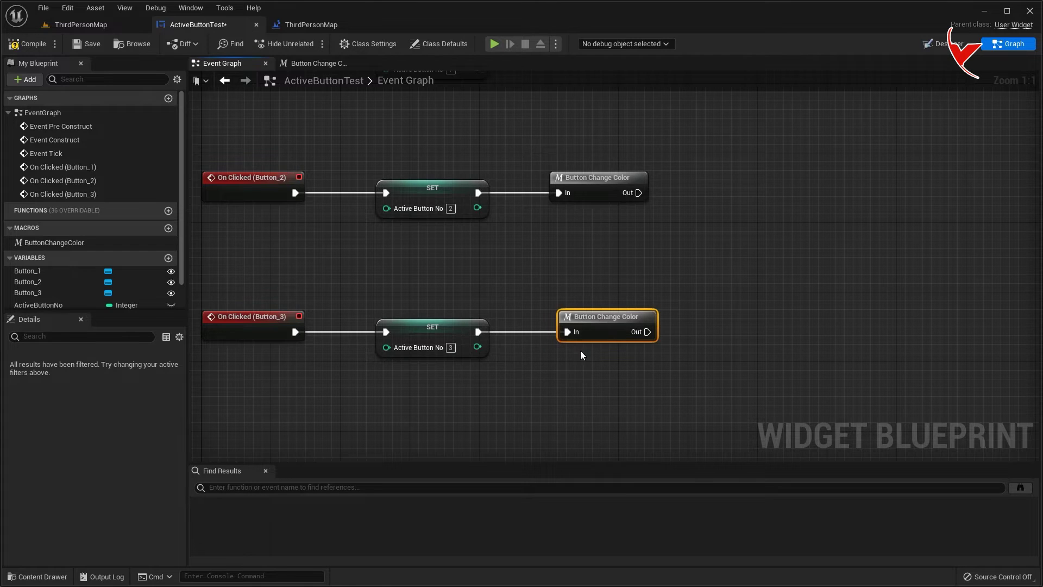
{"action": "scroll", "coordinate": [580, 351], "scroll_direction": "down", "scroll_amount": 1}
{"action": "scroll", "coordinate": [591, 332], "scroll_direction": "down", "scroll_amount": 1}
{"action": "left_click", "coordinate": [590, 324]}
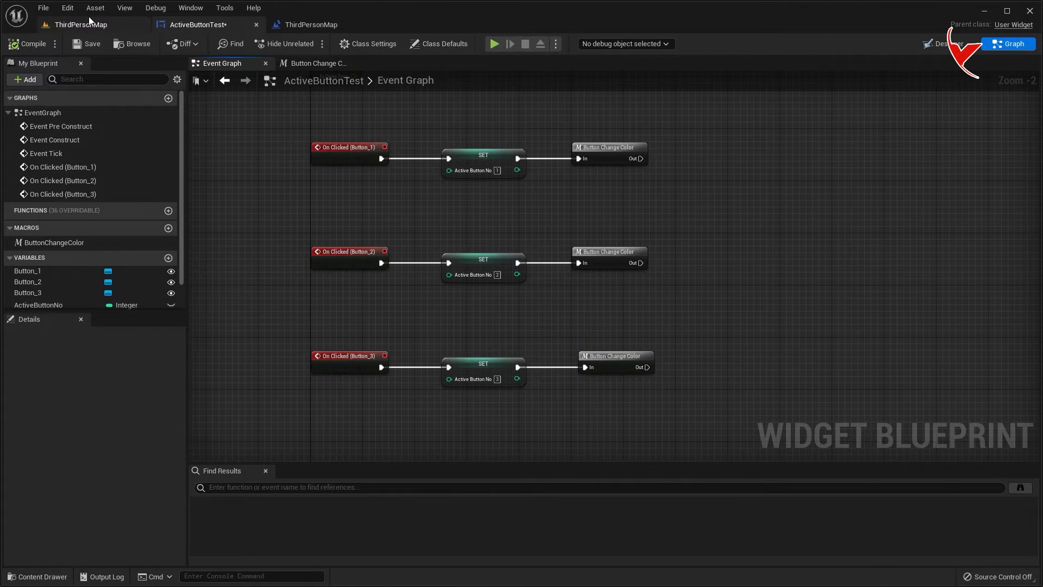
Test-play ThirdPersonMap by clicking Button 2, then select the ActiveBackgroundColor variable
{"action": "left_click", "coordinate": [81, 25]}
{"action": "left_click", "coordinate": [267, 44]}
{"action": "left_click", "coordinate": [373, 73]}
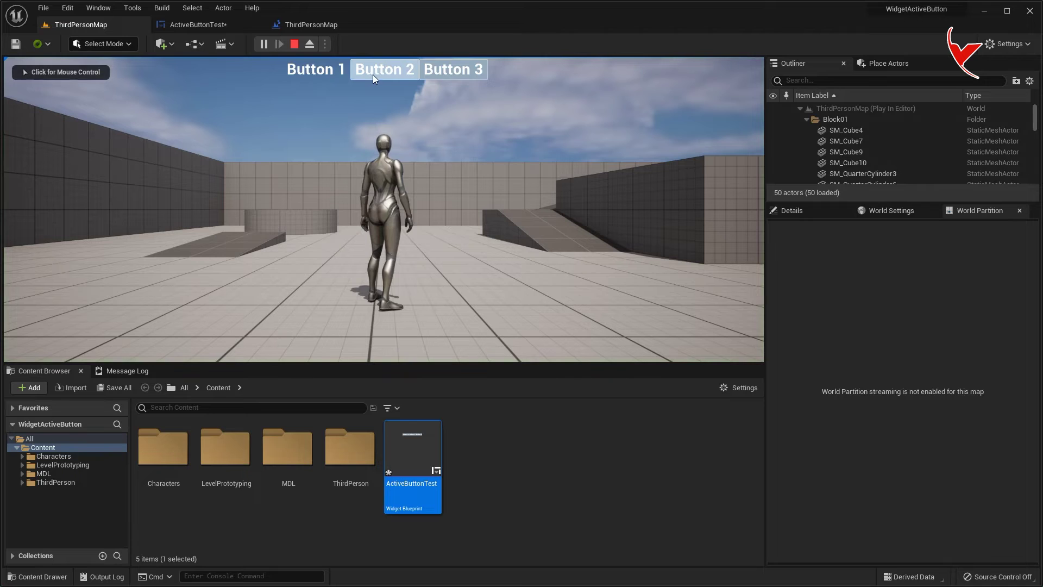
{"action": "left_click", "coordinate": [292, 45]}
{"action": "left_click", "coordinate": [223, 26]}
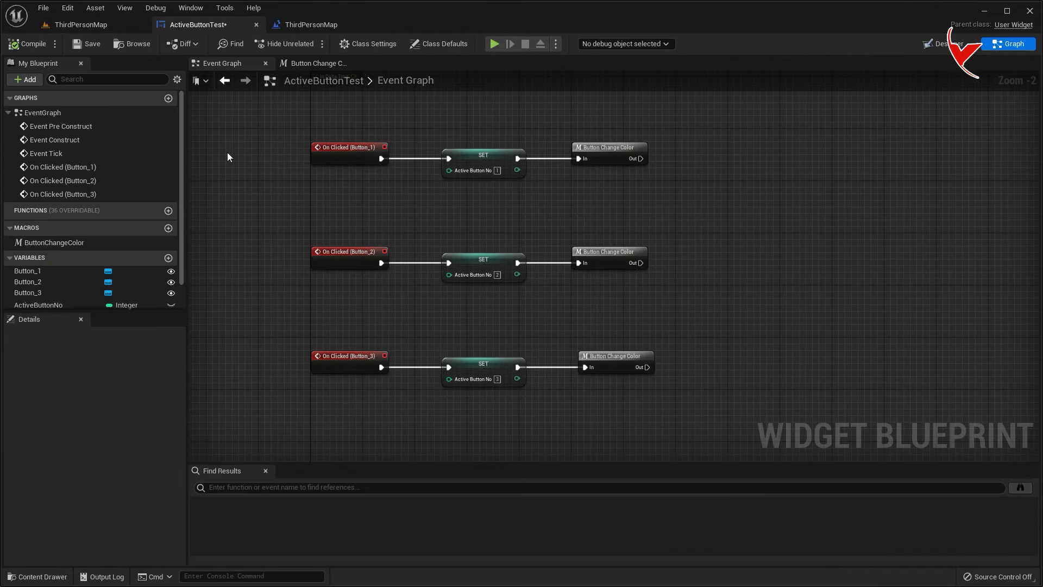
{"action": "scroll", "coordinate": [70, 279], "scroll_direction": "down", "scroll_amount": 2}
{"action": "left_click", "coordinate": [70, 286]}
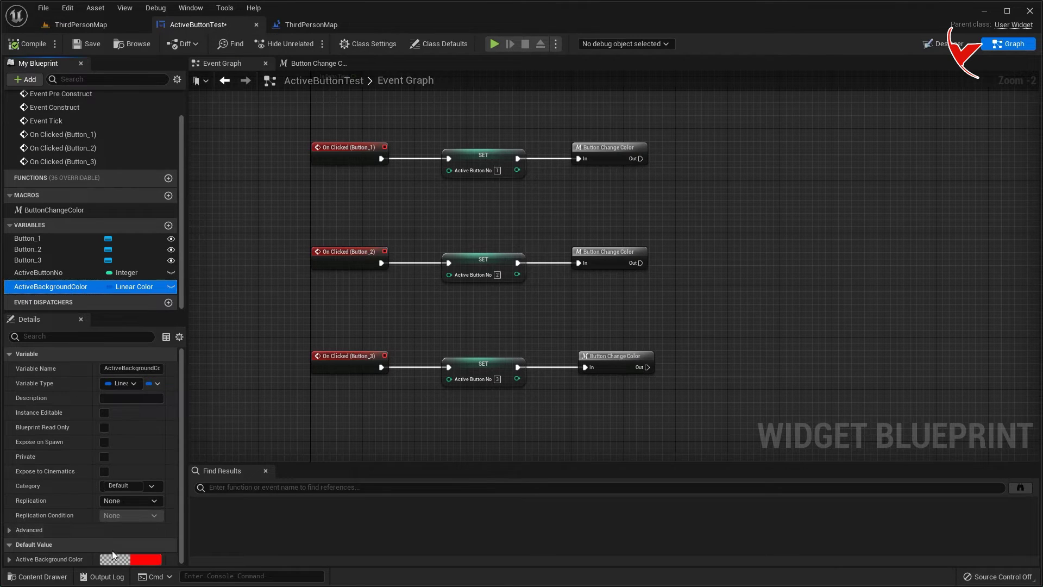
Make ActiveBackgroundColor's default value fully opaque red (alpha 1)
{"action": "left_click", "coordinate": [111, 560]}
{"action": "left_click", "coordinate": [201, 583]}
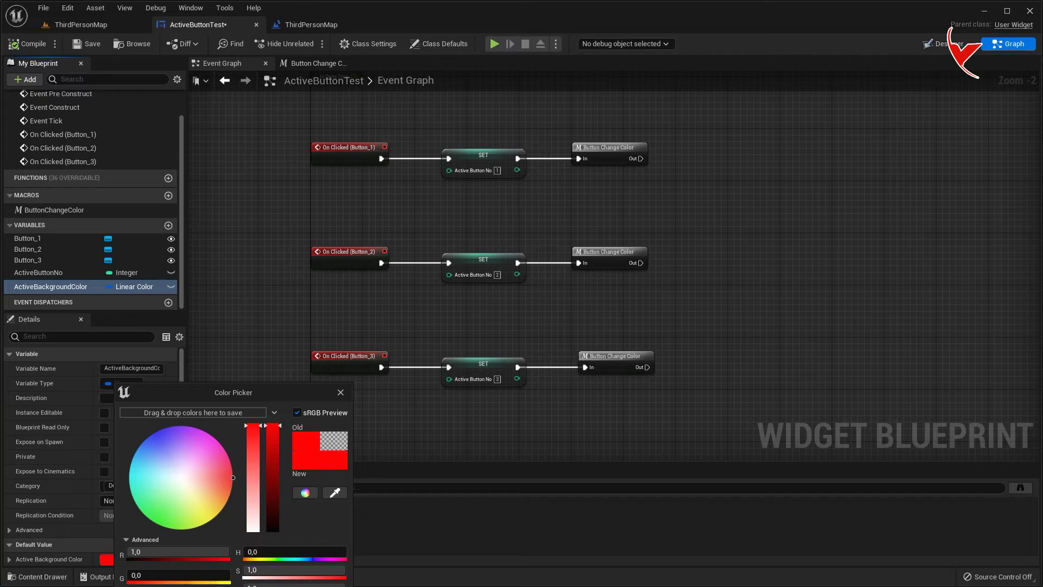
{"action": "left_click", "coordinate": [82, 478]}
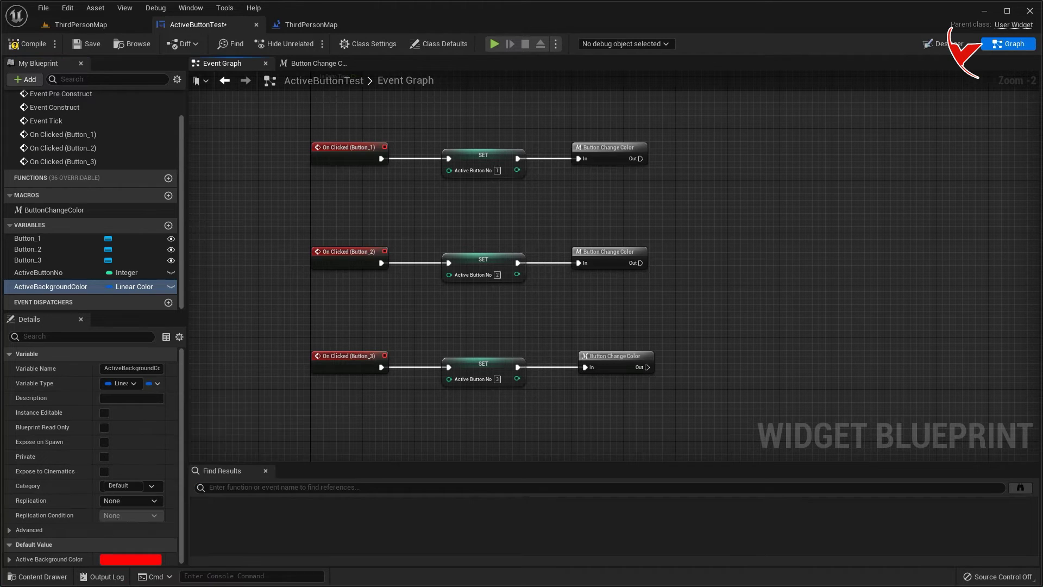
Test-play the level, clicking Button 2 and Button 3, then return to ActiveButtonTest
{"action": "left_click", "coordinate": [80, 25]}
{"action": "left_click", "coordinate": [257, 45]}
{"action": "left_click", "coordinate": [375, 73]}
{"action": "left_click", "coordinate": [451, 72]}
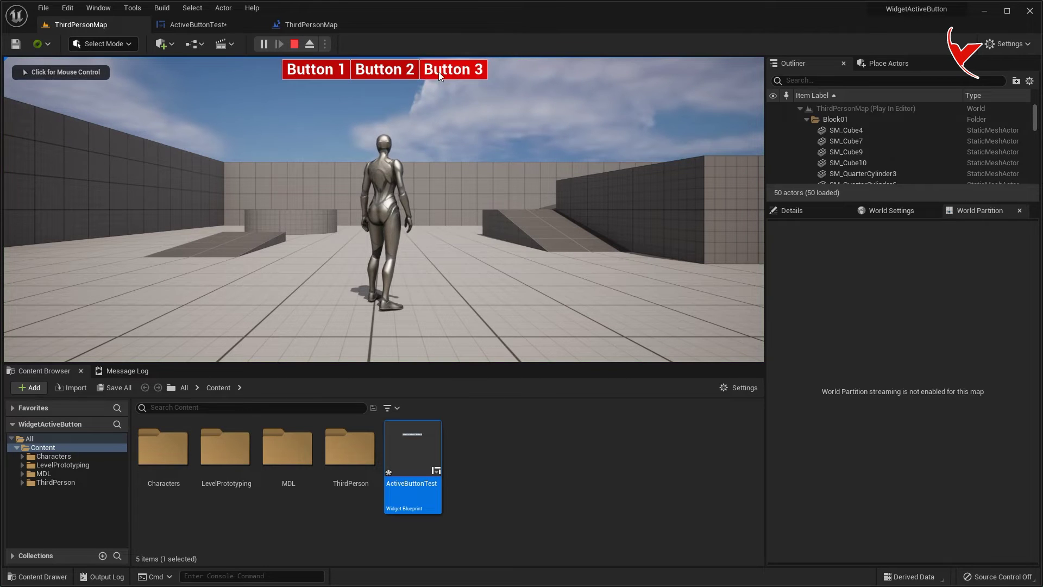
{"action": "left_click", "coordinate": [296, 45]}
{"action": "left_click", "coordinate": [222, 28]}
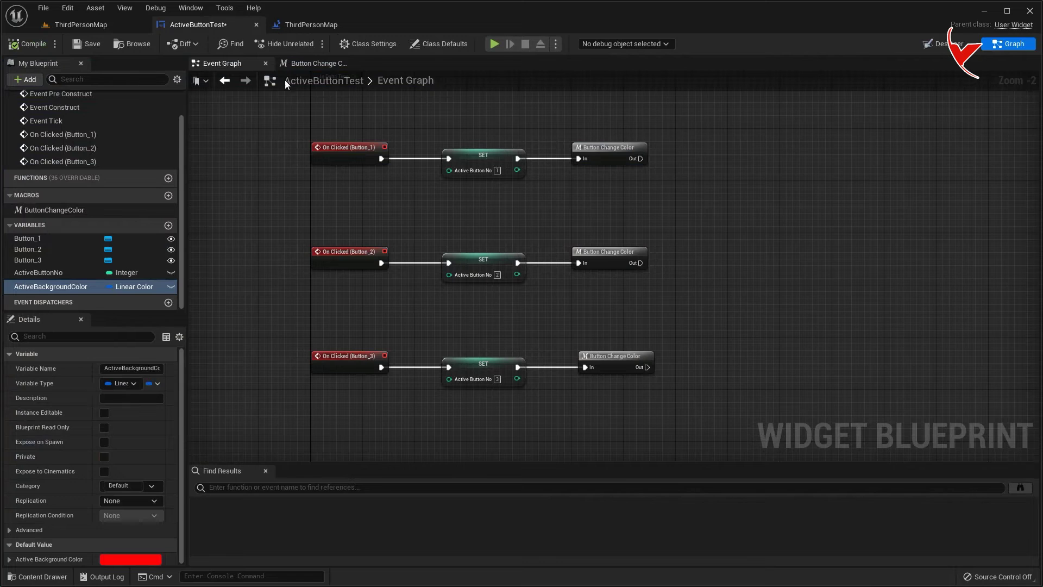
In the Button Change Color macro, move the Inputs node left to make room
{"action": "left_click", "coordinate": [329, 65]}
{"action": "scroll", "coordinate": [347, 214], "scroll_direction": "down", "scroll_amount": 3}
{"action": "right_click_drag", "start_coordinate": [348, 214], "coordinate": [565, 207]}
{"action": "scroll", "coordinate": [565, 207], "scroll_direction": "up", "scroll_amount": 2}
{"action": "left_click", "coordinate": [285, 199]}
{"action": "left_click_drag", "start_coordinate": [282, 199], "coordinate": [201, 195]}
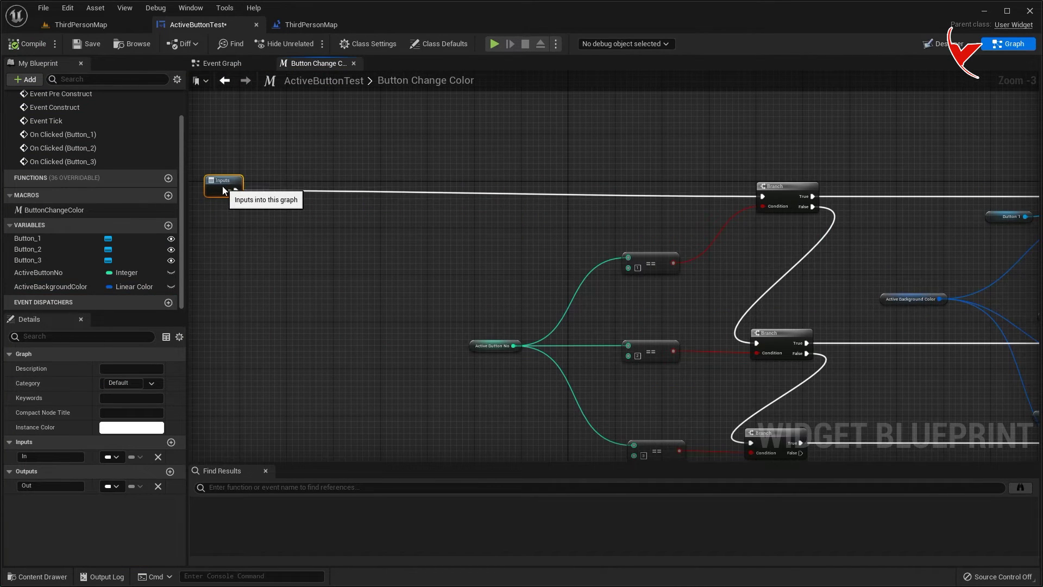
{"action": "right_click_drag", "start_coordinate": [223, 188], "coordinate": [211, 173]}
{"action": "scroll", "coordinate": [783, 218], "scroll_direction": "down", "scroll_amount": 3}
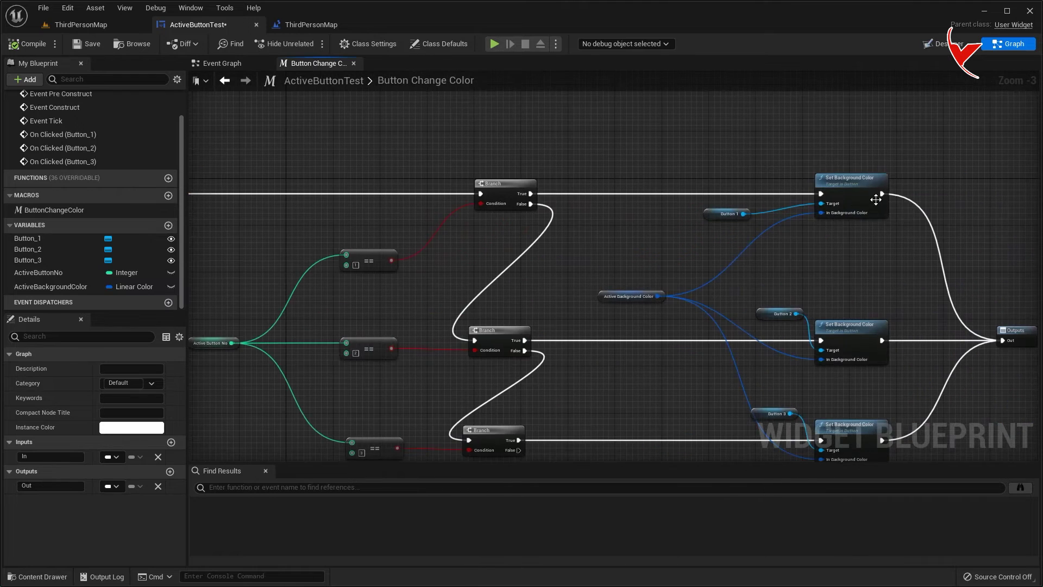
{"action": "left_click", "coordinate": [800, 219]}
{"action": "scroll", "coordinate": [343, 218], "scroll_direction": "up", "scroll_amount": 5}
{"action": "right_click_drag", "start_coordinate": [334, 217], "coordinate": [459, 226]}
Paste a Set Background Color node and connect Inputs' exec to it
{"action": "key", "text": "ctrl+v"}
{"action": "scroll", "coordinate": [520, 193], "scroll_direction": "up", "scroll_amount": 1}
{"action": "left_click_drag", "start_coordinate": [518, 233], "coordinate": [522, 181]}
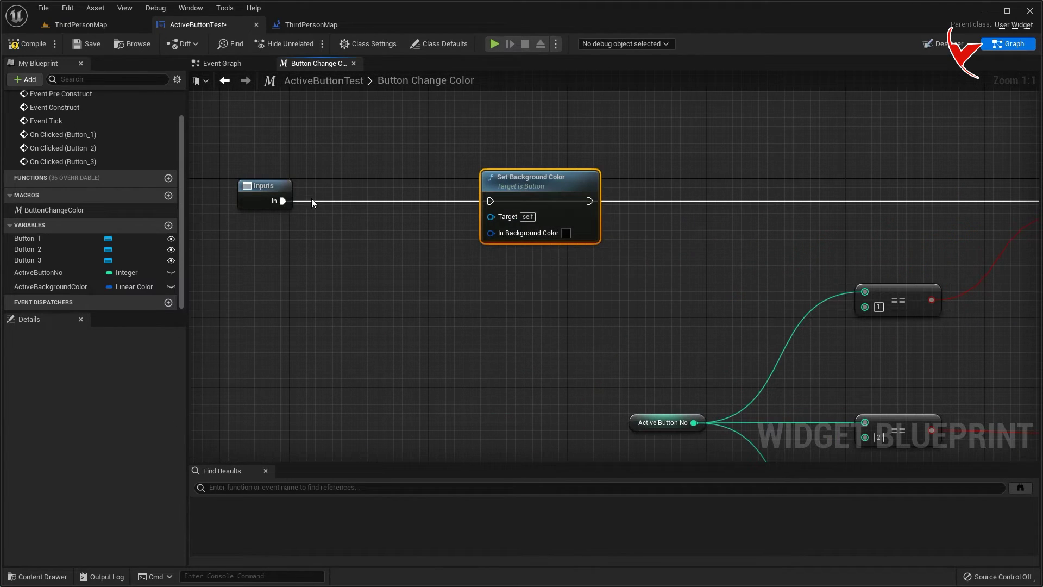
{"action": "left_click_drag", "start_coordinate": [283, 201], "coordinate": [590, 201], "text": "ctrl"}
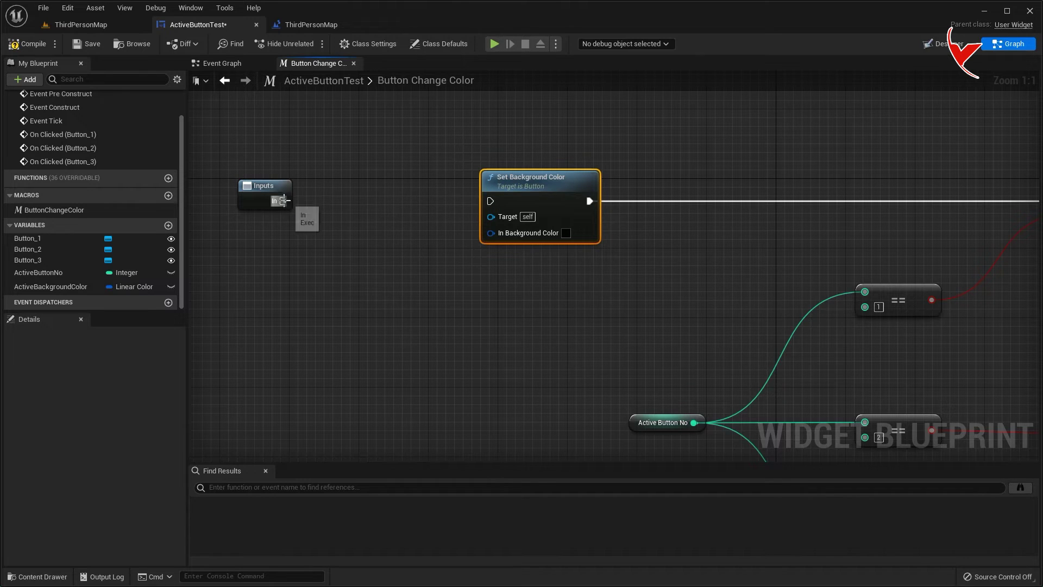
{"action": "left_click_drag", "start_coordinate": [282, 201], "coordinate": [489, 200]}
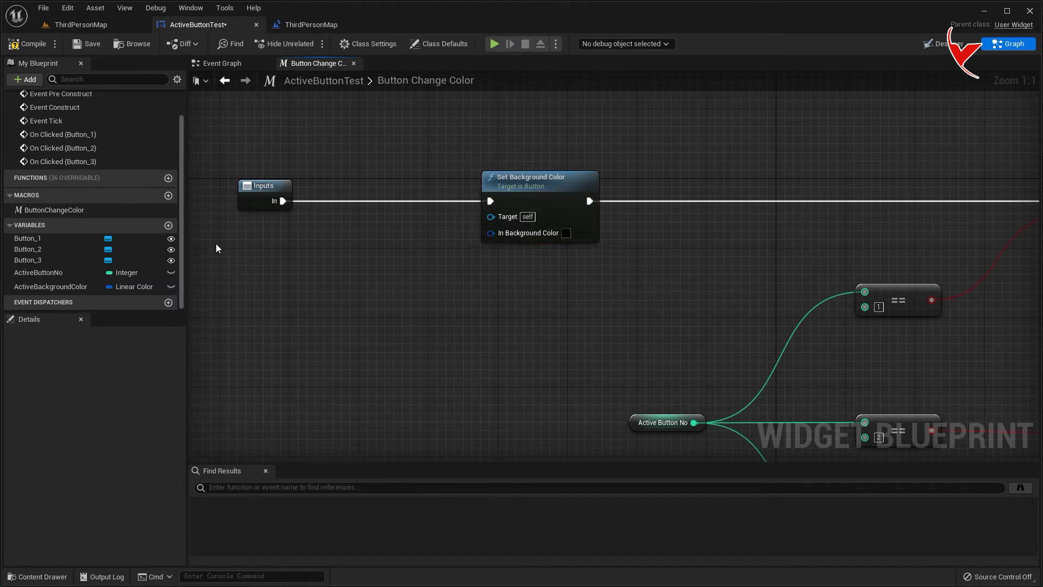
Connect Button_1, Button_2 and Button_3 getters to Set Background Color's Target
{"action": "left_click_drag", "start_coordinate": [27, 238], "coordinate": [383, 244]}
{"action": "left_click", "coordinate": [399, 254]}
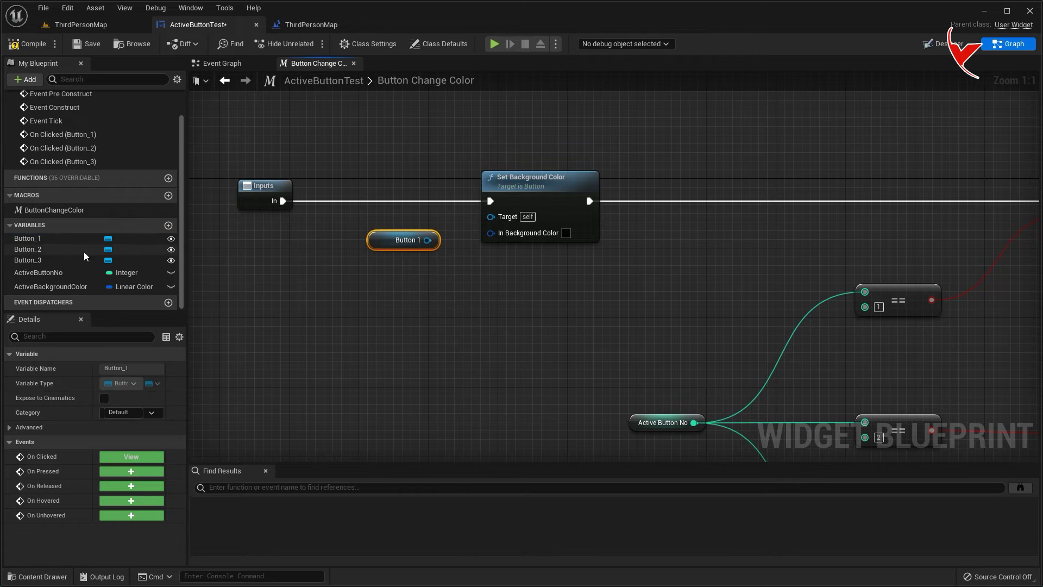
{"action": "left_click_drag", "start_coordinate": [27, 249], "coordinate": [389, 270]}
{"action": "left_click", "coordinate": [394, 281]}
{"action": "left_click_drag", "start_coordinate": [44, 262], "coordinate": [379, 292]}
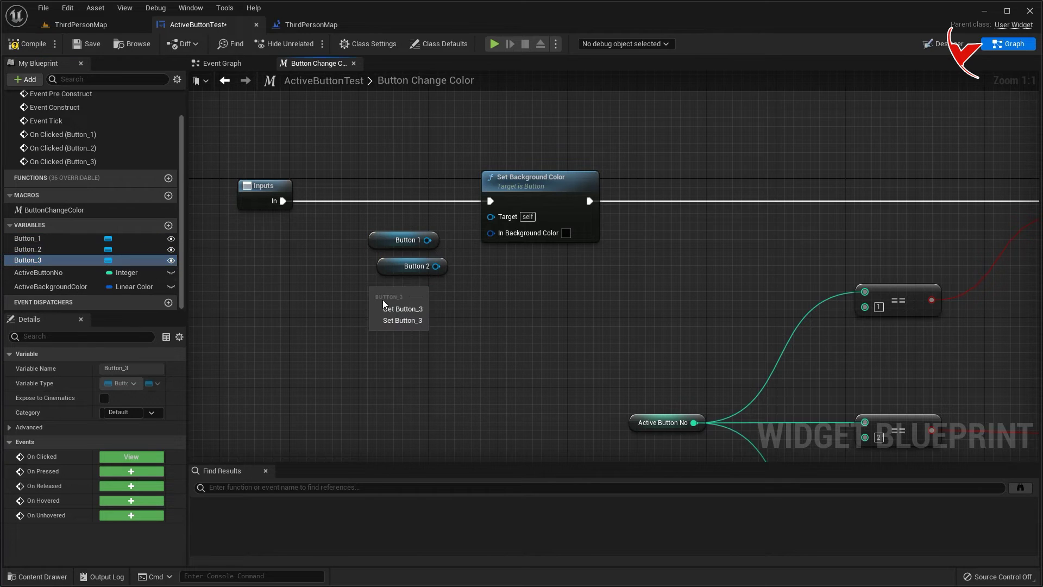
{"action": "left_click", "coordinate": [393, 305]}
{"action": "left_click_drag", "start_coordinate": [429, 239], "coordinate": [491, 216]}
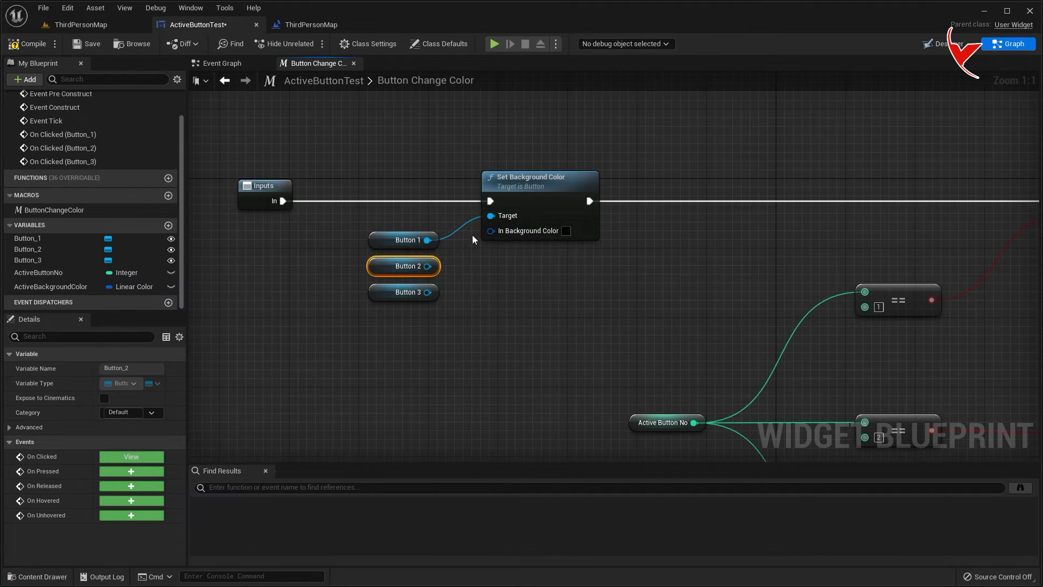
{"action": "left_click_drag", "start_coordinate": [428, 266], "coordinate": [490, 217]}
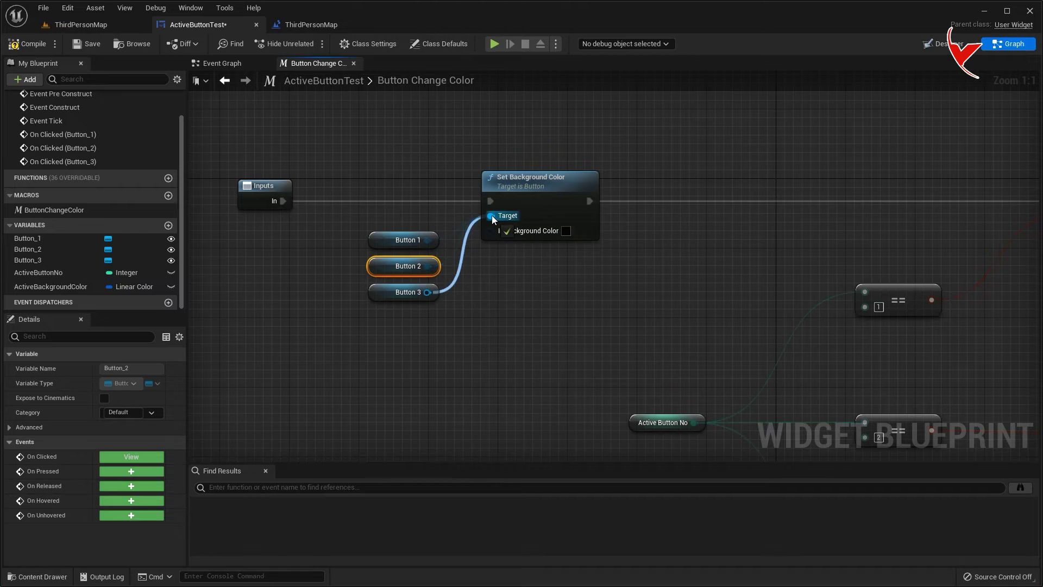
{"action": "left_click_drag", "start_coordinate": [427, 292], "coordinate": [491, 216]}
Promote In Background Color to a variable named DefaultBackground
{"action": "right_click", "coordinate": [490, 231]}
{"action": "left_click", "coordinate": [504, 255]}
{"action": "left_click_drag", "start_coordinate": [386, 177], "coordinate": [365, 341]}
{"action": "left_click", "coordinate": [55, 287]}
{"action": "key", "text": "F2"}
{"action": "type", "text": "DefaultBackground"}
{"action": "key", "text": "Return"}
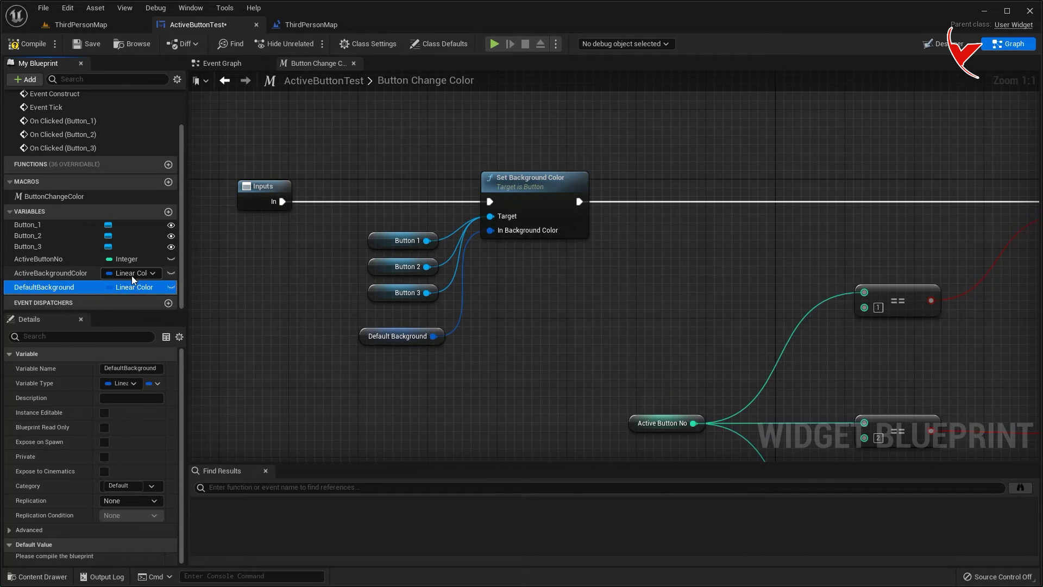
{"action": "left_click", "coordinate": [224, 80]}
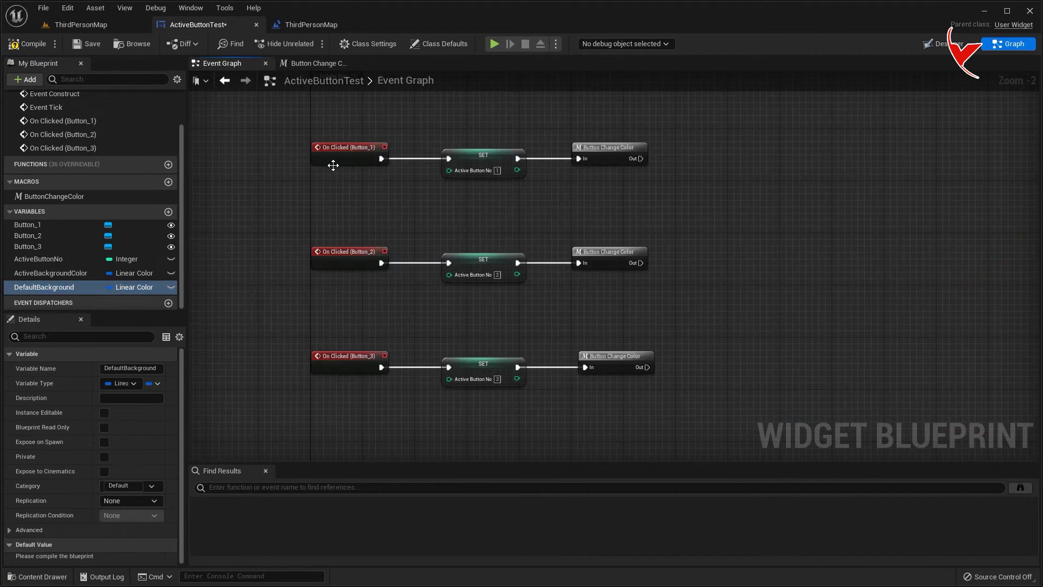
Add an Event Construct node to the Event Graph
{"action": "right_click", "coordinate": [738, 161]}
{"action": "type", "text": "event begin"}
{"action": "left_click", "coordinate": [786, 216]}
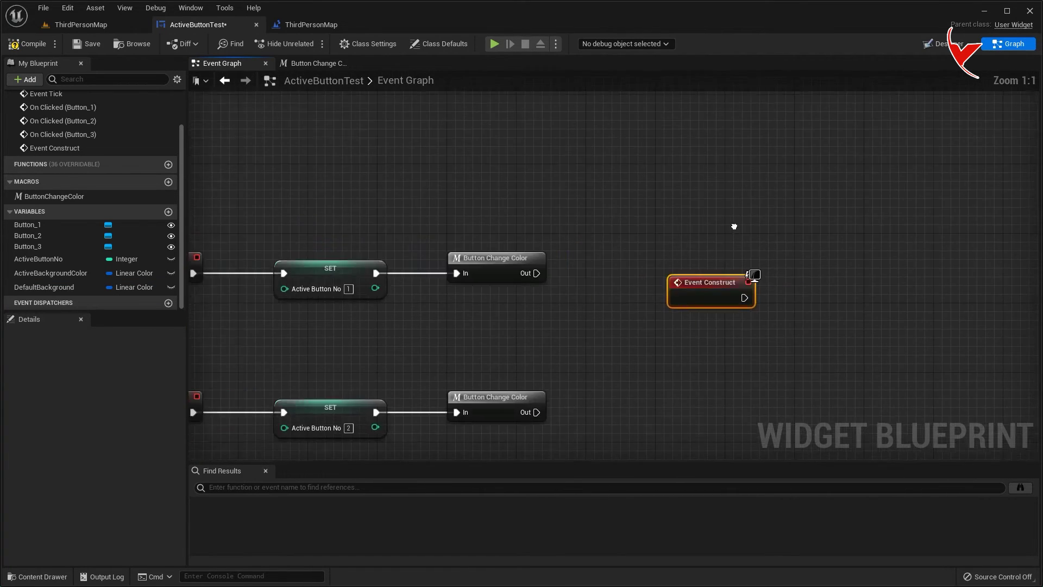
Delete the disabled Pre Construct and Tick events and move Event Construct into their place
{"action": "scroll", "coordinate": [792, 291], "scroll_direction": "down", "scroll_amount": 5}
{"action": "left_click_drag", "start_coordinate": [792, 291], "coordinate": [497, 177]}
{"action": "scroll", "coordinate": [348, 129], "scroll_direction": "up", "scroll_amount": 3}
{"action": "left_click_drag", "start_coordinate": [347, 129], "coordinate": [448, 331]}
{"action": "key", "text": "Delete"}
{"action": "left_click_drag", "start_coordinate": [549, 341], "coordinate": [406, 256]}
{"action": "scroll", "coordinate": [406, 257], "scroll_direction": "down", "scroll_amount": 1}
{"action": "scroll", "coordinate": [419, 285], "scroll_direction": "up", "scroll_amount": 3}
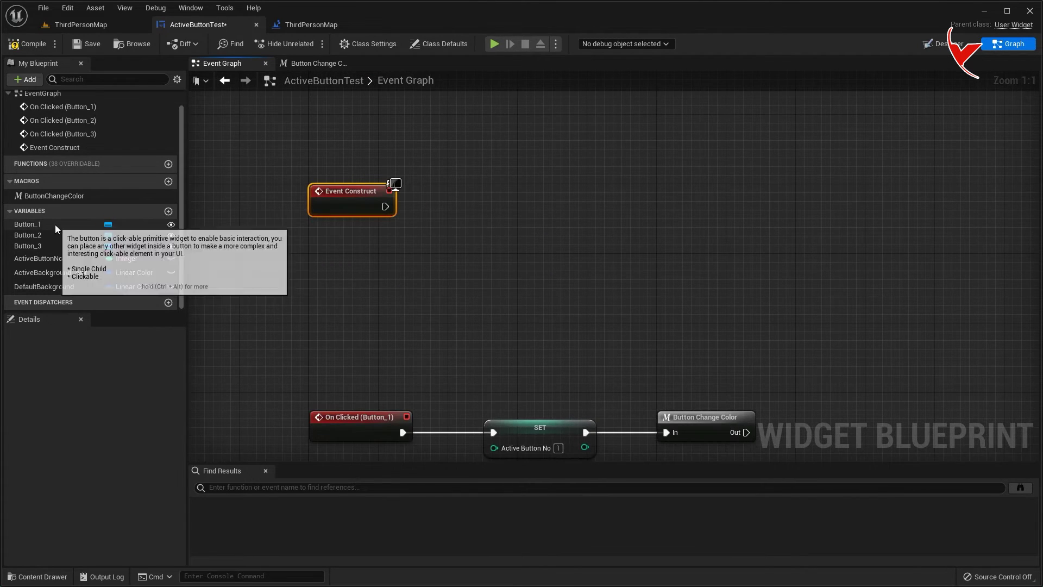
On Event Construct, set DefaultBackground from Button_1's Get Background Color
{"action": "mouse_move", "coordinate": [54, 224]}
{"action": "left_mouse_down"}
{"action": "mouse_move", "coordinate": [326, 253]}
{"action": "mouse_move", "coordinate": [455, 243]}
{"action": "left_mouse_up"}
{"action": "left_click", "coordinate": [353, 270]}
{"action": "type", "text": "get ba"}
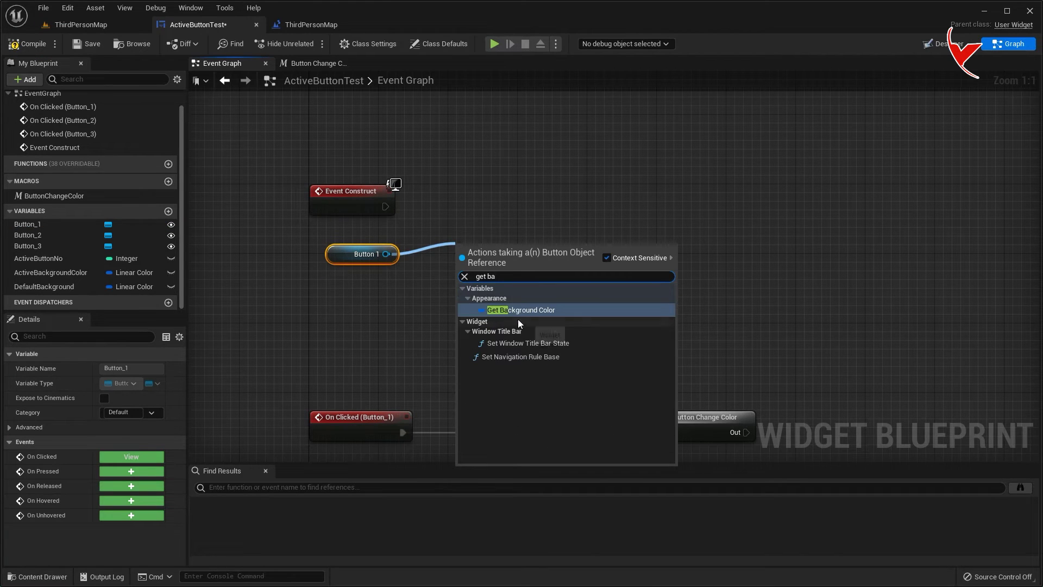
{"action": "left_click", "coordinate": [519, 310]}
{"action": "left_click_drag", "start_coordinate": [77, 285], "coordinate": [396, 205]}
{"action": "left_click_drag", "start_coordinate": [475, 204], "coordinate": [646, 204]}
{"action": "left_click_drag", "start_coordinate": [572, 253], "coordinate": [616, 221]}
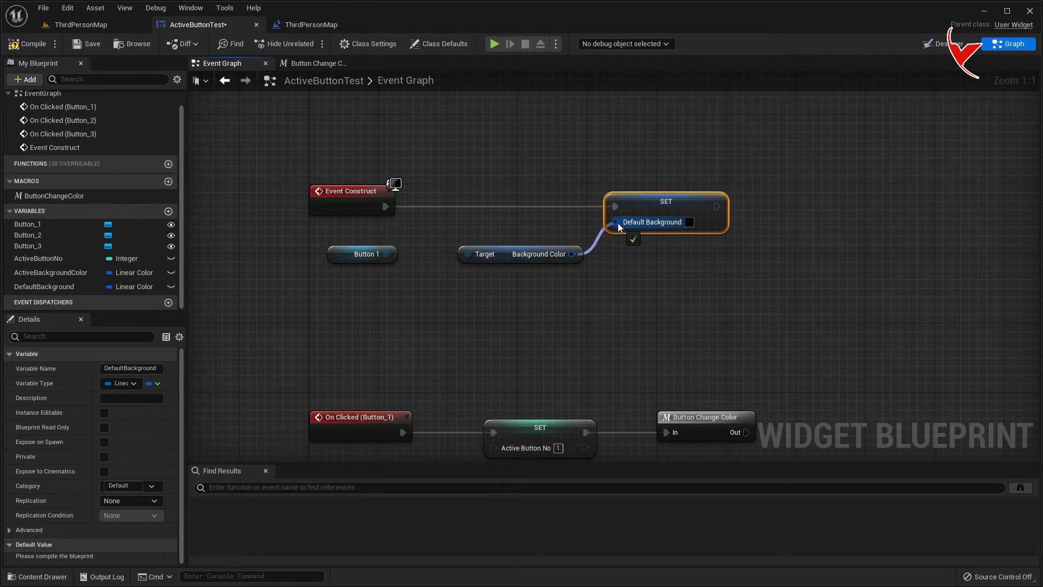
{"action": "left_click", "coordinate": [83, 25]}
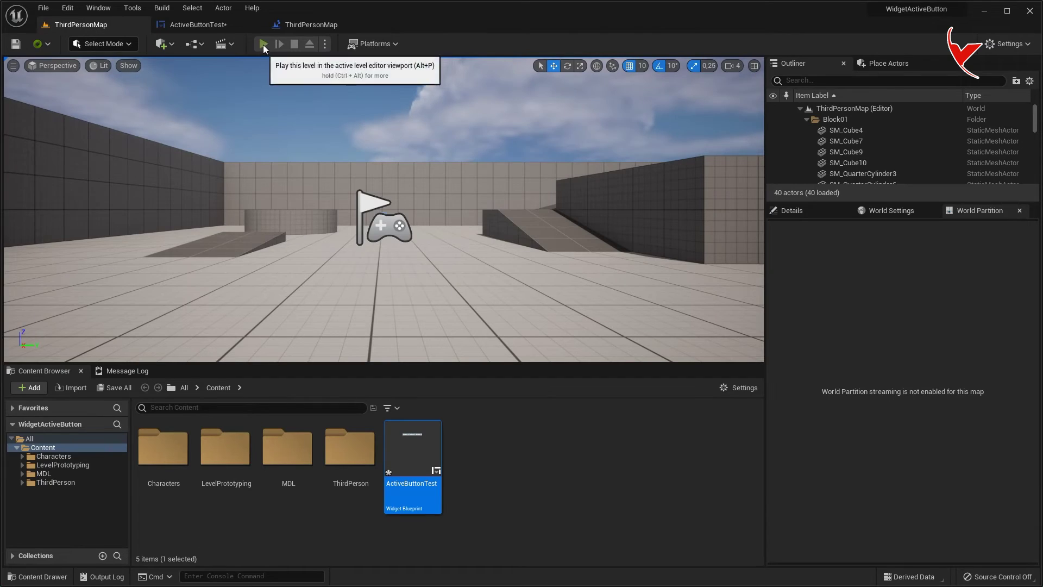
Test-play the level, clicking Button 2, Button 3, then Button 2 again
{"action": "left_click", "coordinate": [263, 44]}
{"action": "left_click", "coordinate": [376, 76]}
{"action": "left_click", "coordinate": [431, 76]}
{"action": "left_click", "coordinate": [383, 73]}
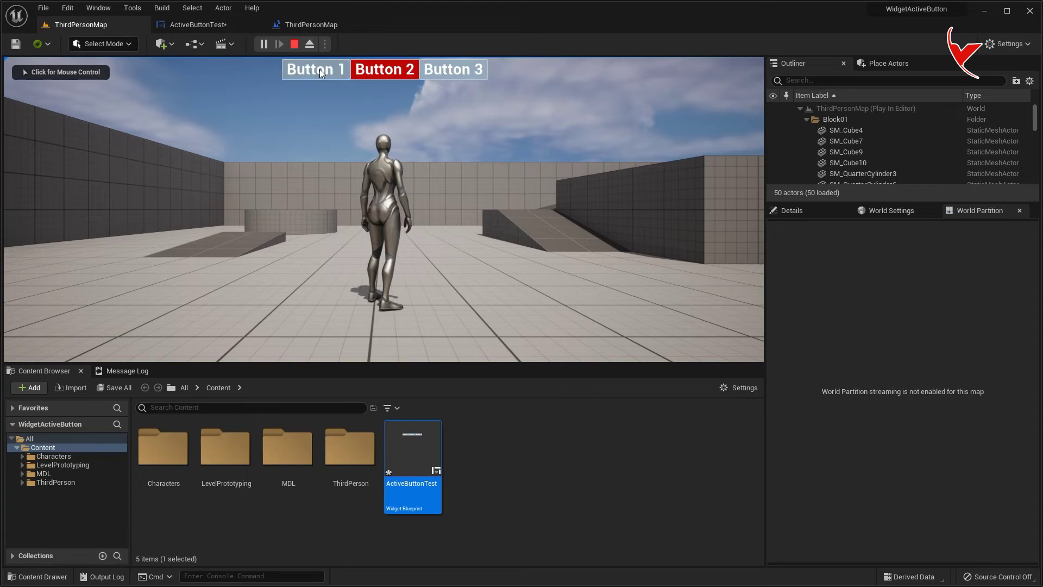
{"action": "left_click", "coordinate": [293, 46]}
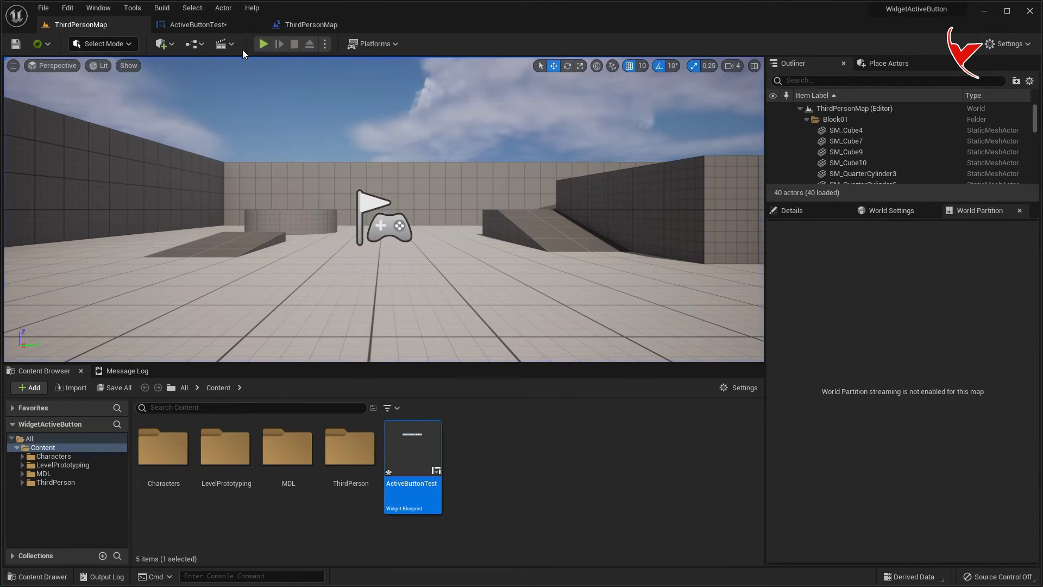
Return to ActiveButtonTest and open the Button Change Color macro graph
{"action": "left_click", "coordinate": [198, 25]}
{"action": "right_click_drag", "start_coordinate": [497, 308], "coordinate": [498, 186]}
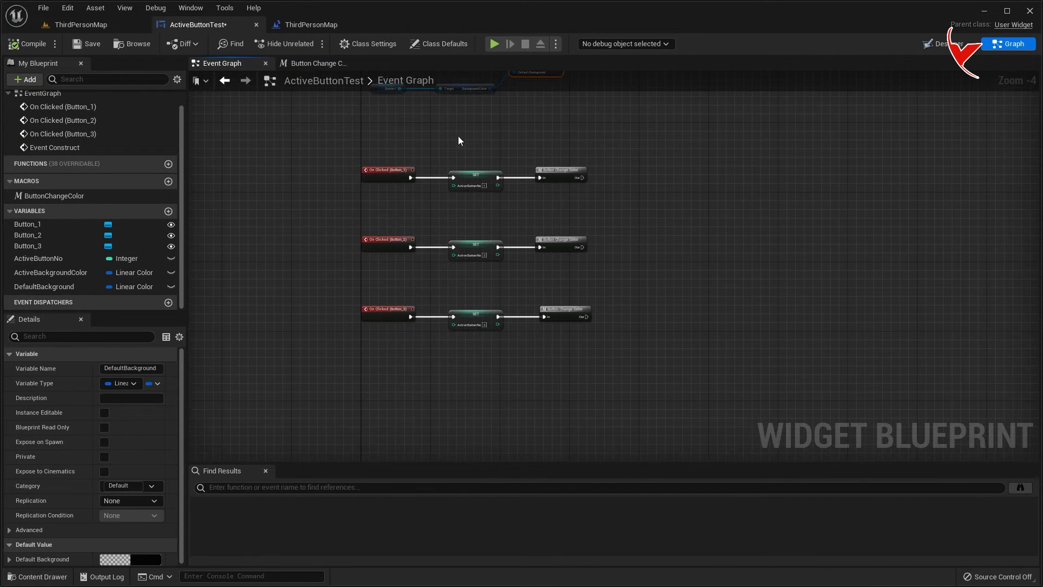
{"action": "left_click", "coordinate": [321, 66]}
Insert a Set Color and Opacity node on Button 1 between Set Background Color and Outputs
{"action": "scroll", "coordinate": [581, 276], "scroll_direction": "down", "scroll_amount": 2}
{"action": "right_click_drag", "start_coordinate": [756, 213], "coordinate": [490, 213]}
{"action": "scroll", "coordinate": [490, 242], "scroll_direction": "up", "scroll_amount": 4}
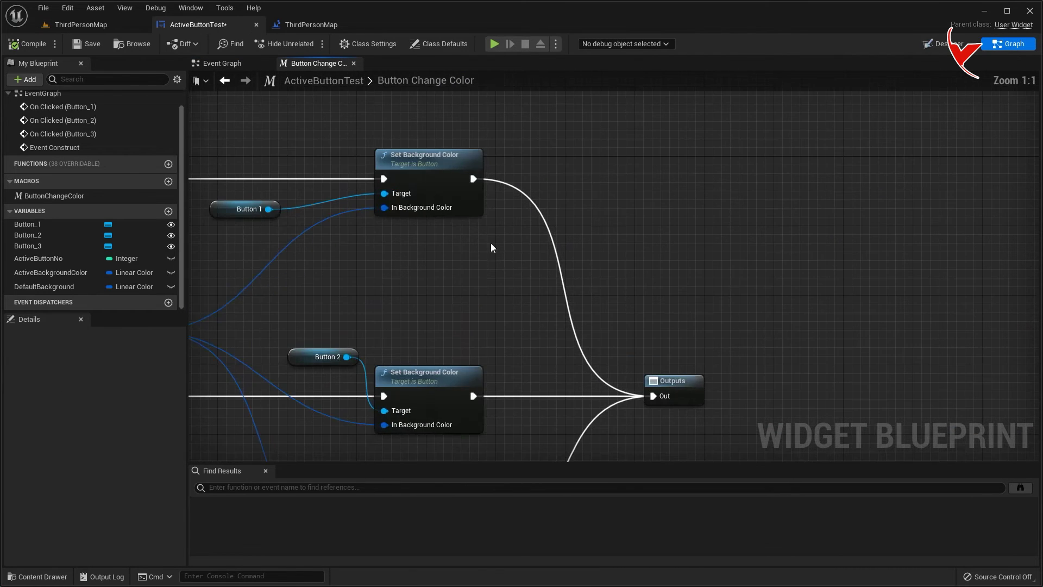
{"action": "left_click_drag", "start_coordinate": [369, 252], "coordinate": [385, 140]}
{"action": "right_click_drag", "start_coordinate": [497, 163], "coordinate": [363, 197]}
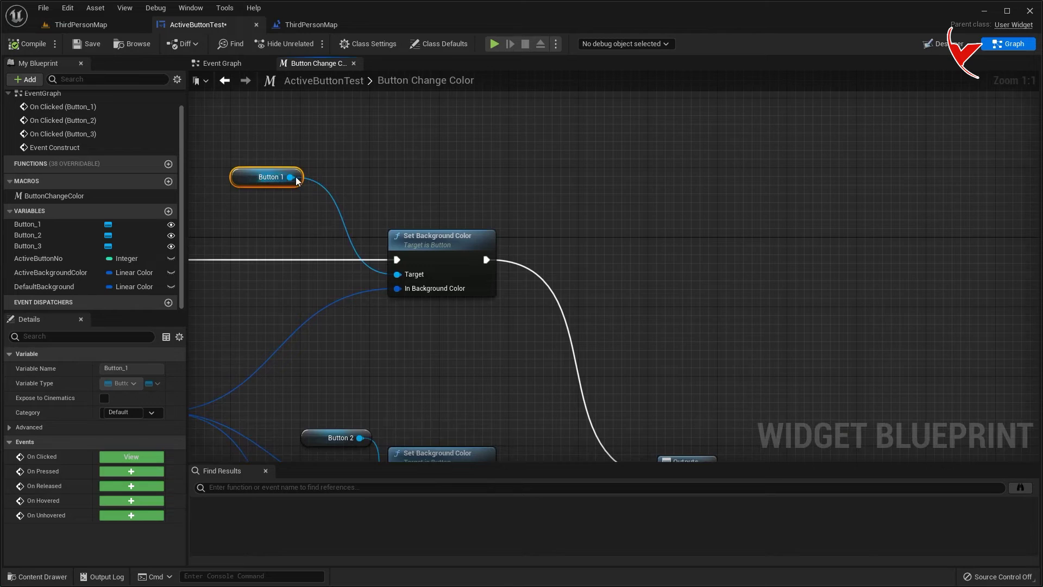
{"action": "left_click_drag", "start_coordinate": [290, 176], "coordinate": [576, 192]}
{"action": "type", "text": "set color"}
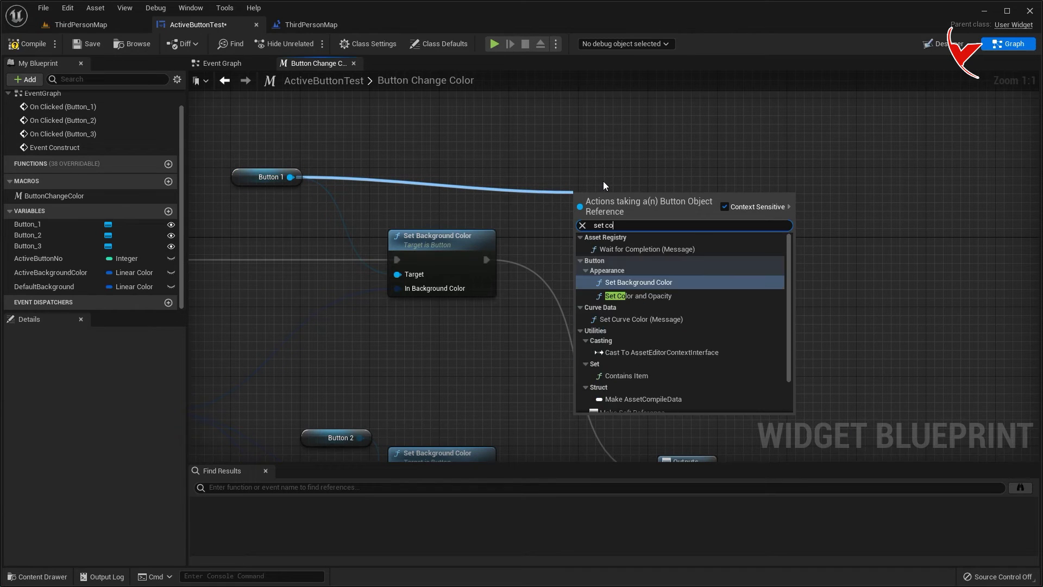
{"action": "left_click", "coordinate": [652, 272]}
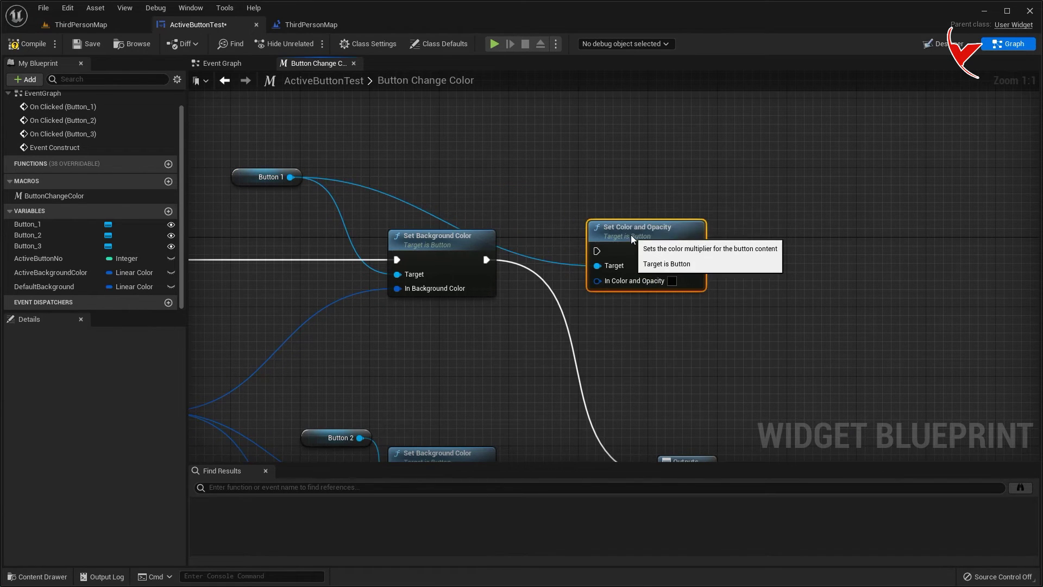
{"action": "right_click_drag", "start_coordinate": [546, 288], "coordinate": [517, 209]}
{"action": "mouse_move", "coordinate": [458, 173]}
{"action": "left_mouse_down"}
{"action": "mouse_move", "coordinate": [568, 172]}
{"action": "mouse_move", "coordinate": [590, 159]}
{"action": "left_mouse_up"}
{"action": "mouse_move", "coordinate": [658, 172]}
{"action": "left_mouse_down"}
{"action": "mouse_move", "coordinate": [639, 389]}
{"action": "mouse_move", "coordinate": [923, 380]}
{"action": "left_mouse_up"}
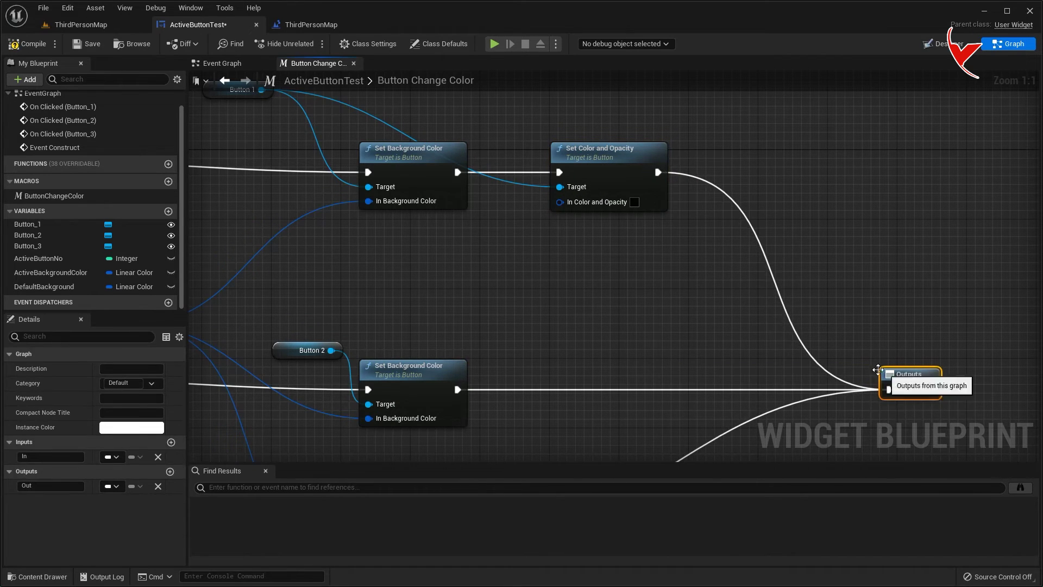
Promote In Color and Opacity to a variable named Active Color and Opacity
{"action": "right_click", "coordinate": [559, 202]}
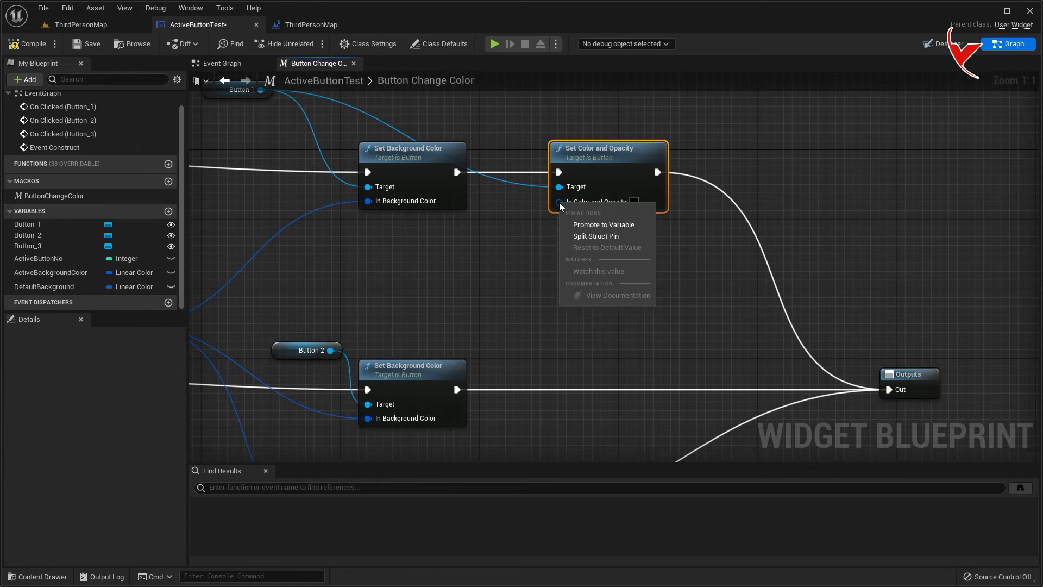
{"action": "left_click", "coordinate": [587, 223]}
{"action": "left_click_drag", "start_coordinate": [490, 151], "coordinate": [418, 290]}
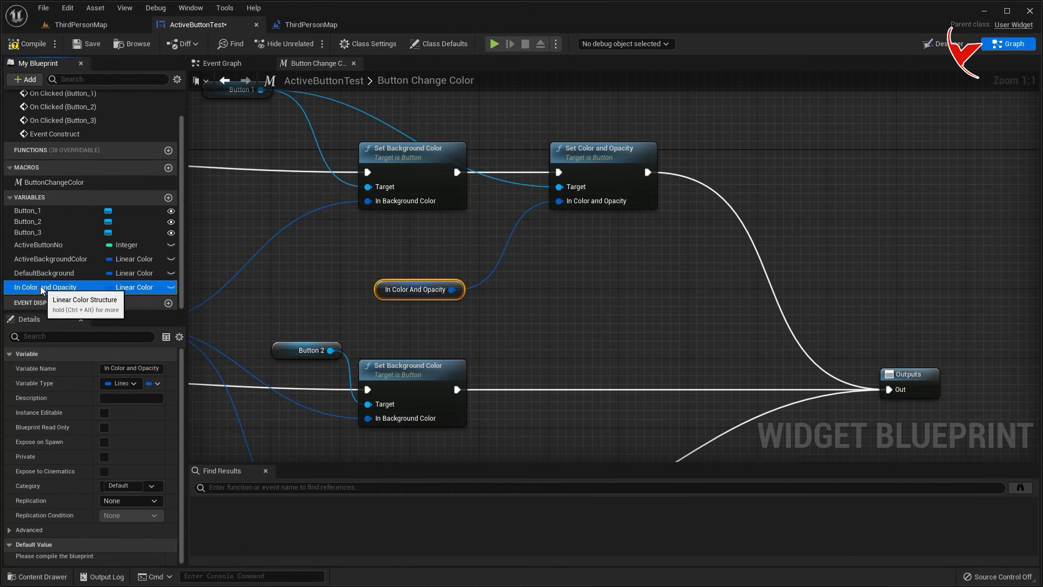
{"action": "double_click", "coordinate": [24, 289]}
{"action": "type", "text": "ive"}
{"action": "key", "text": "Return"}
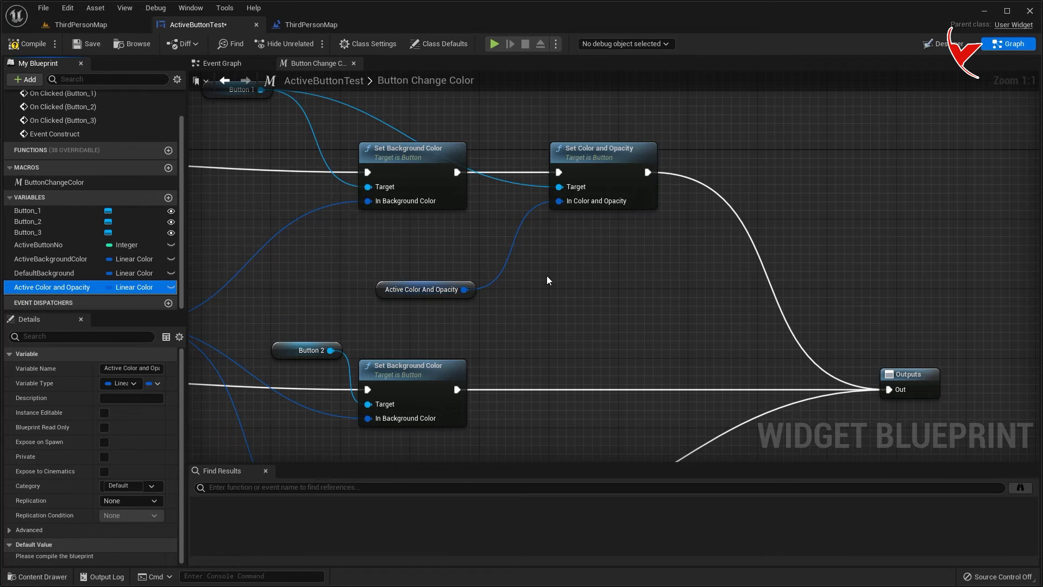
Duplicate Set Color and Opacity after Button 2's and Button 3's Set Background Color nodes
{"action": "scroll", "coordinate": [547, 280], "scroll_direction": "down", "scroll_amount": 1}
{"action": "left_click", "coordinate": [538, 158]}
{"action": "key", "text": "ctrl+c"}
{"action": "key", "text": "ctrl+v"}
{"action": "left_click_drag", "start_coordinate": [570, 300], "coordinate": [511, 325]}
{"action": "mouse_move", "coordinate": [423, 335]}
{"action": "left_mouse_down"}
{"action": "mouse_move", "coordinate": [496, 343]}
{"action": "mouse_move", "coordinate": [551, 314]}
{"action": "mouse_move", "coordinate": [798, 336]}
{"action": "left_mouse_up"}
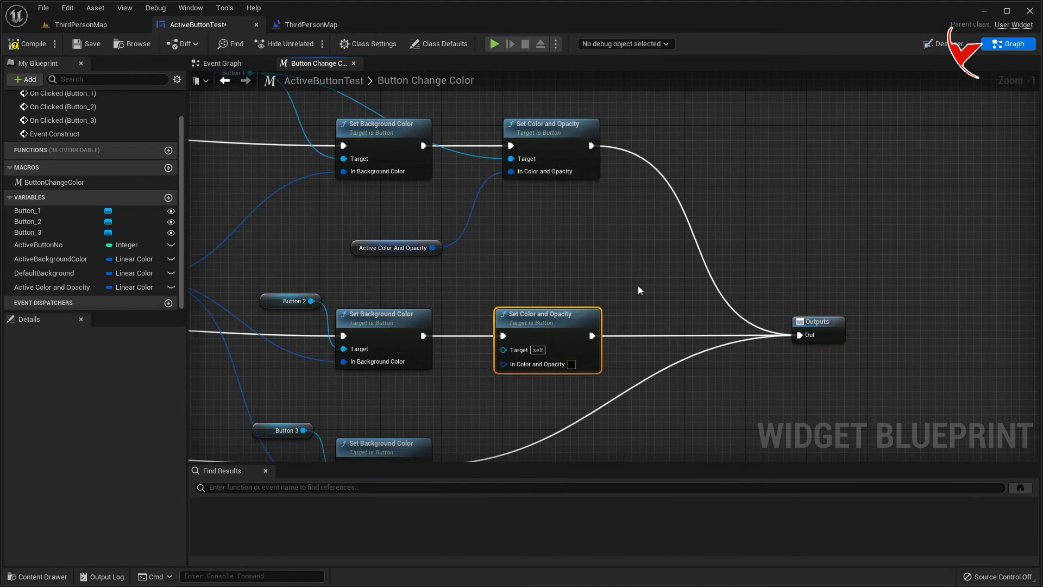
{"action": "right_click_drag", "start_coordinate": [649, 293], "coordinate": [670, 199]}
{"action": "left_click", "coordinate": [536, 314]}
{"action": "key", "text": "ctrl+v"}
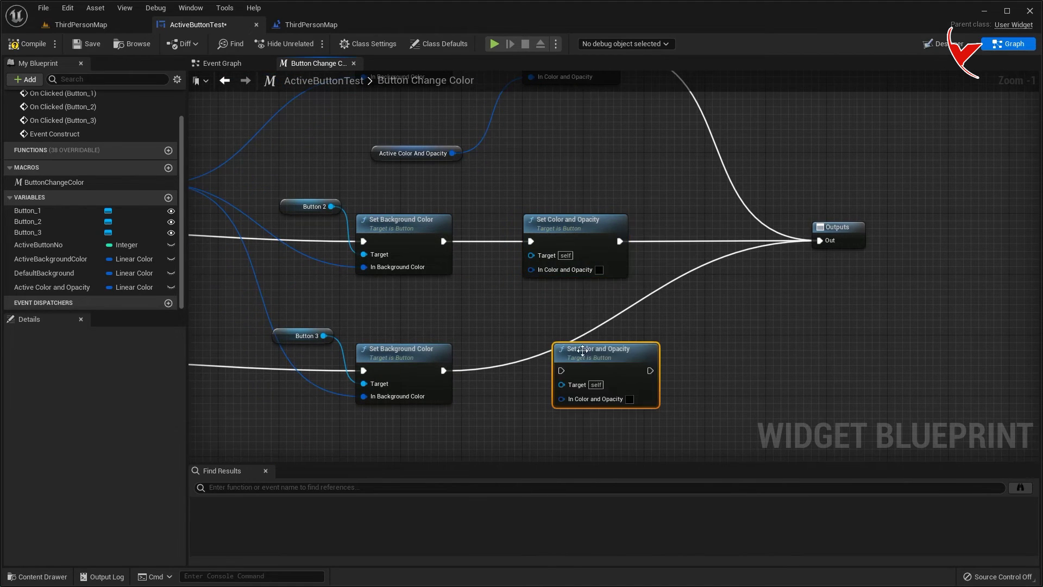
{"action": "left_click_drag", "start_coordinate": [580, 349], "coordinate": [550, 349]}
{"action": "left_click_drag", "start_coordinate": [444, 371], "coordinate": [510, 370]}
{"action": "left_click_drag", "start_coordinate": [620, 370], "coordinate": [820, 240]}
Feed Active Color and Opacity into both copies, targeting Button 2 and Button 3
{"action": "scroll", "coordinate": [821, 240], "scroll_direction": "down", "scroll_amount": 2}
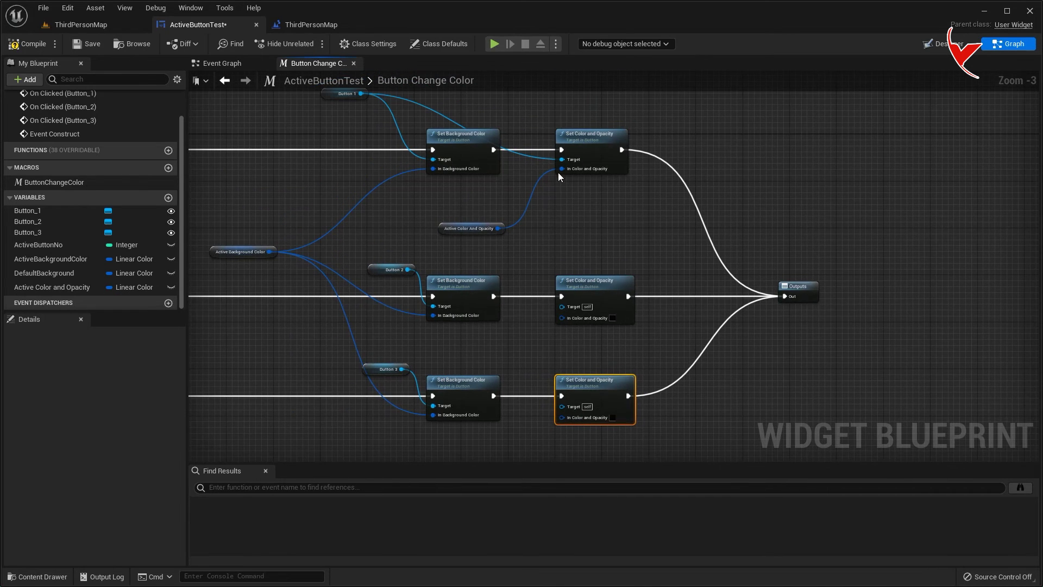
{"action": "left_click_drag", "start_coordinate": [689, 416], "coordinate": [804, 405]}
{"action": "left_click_drag", "start_coordinate": [585, 288], "coordinate": [686, 287]}
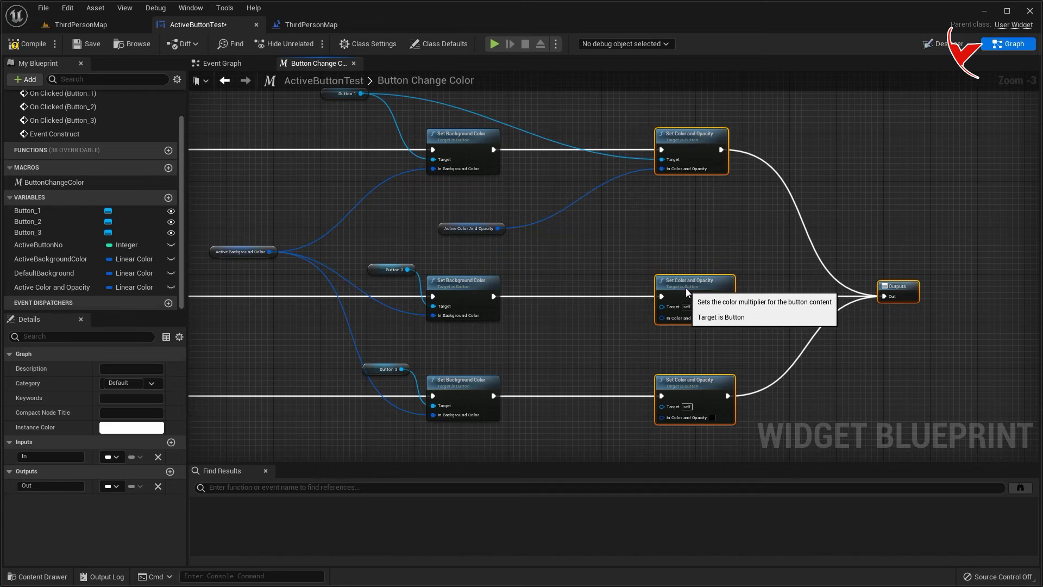
{"action": "scroll", "coordinate": [501, 251], "scroll_direction": "up", "scroll_amount": 2}
{"action": "left_click_drag", "start_coordinate": [376, 184], "coordinate": [479, 230]}
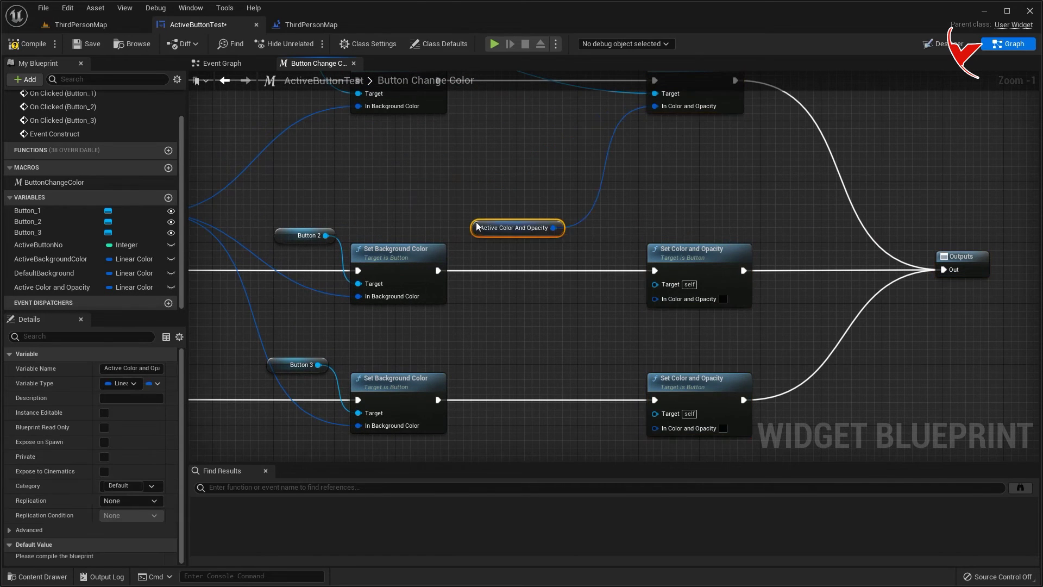
{"action": "left_click_drag", "start_coordinate": [553, 227], "coordinate": [652, 296]}
{"action": "left_click_drag", "start_coordinate": [553, 228], "coordinate": [655, 428]}
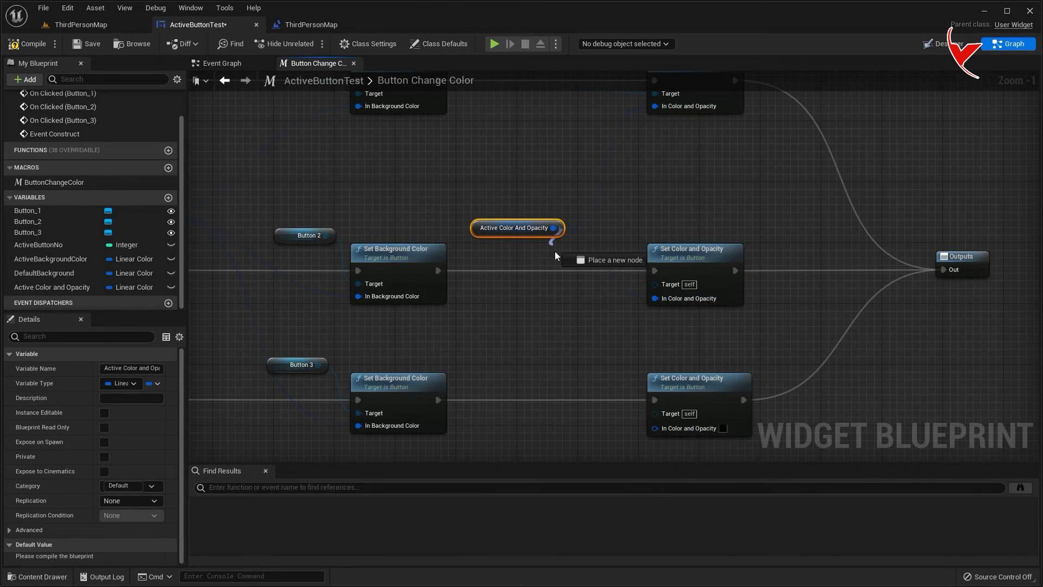
{"action": "left_click_drag", "start_coordinate": [325, 235], "coordinate": [655, 283]}
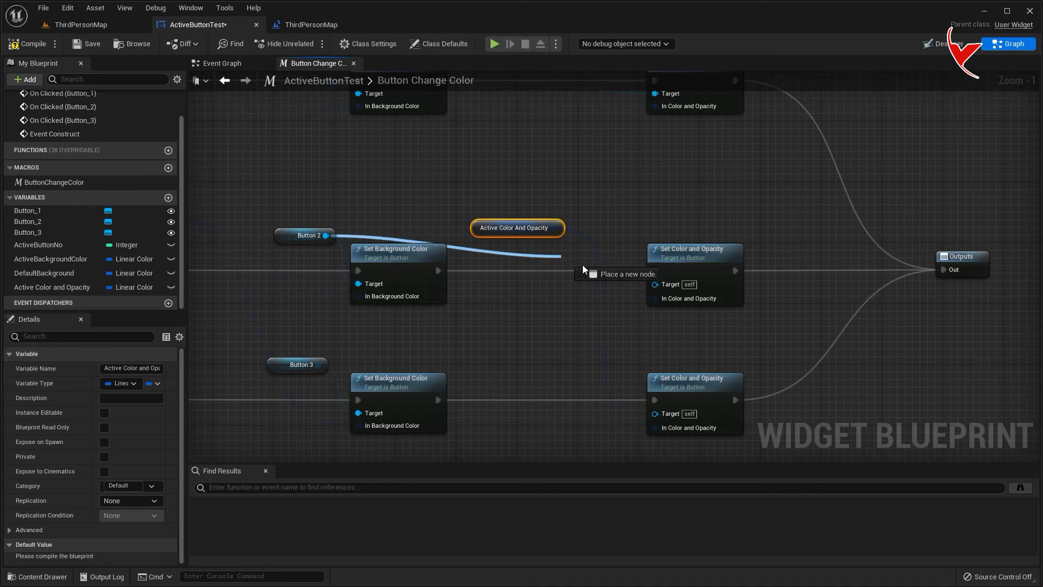
{"action": "mouse_move", "coordinate": [287, 237]}
{"action": "left_mouse_down"}
{"action": "mouse_move", "coordinate": [295, 214]}
{"action": "mouse_move", "coordinate": [295, 321]}
{"action": "left_mouse_up"}
{"action": "right_click_drag", "start_coordinate": [315, 357], "coordinate": [339, 239]}
{"action": "mouse_move", "coordinate": [340, 243]}
{"action": "left_mouse_down"}
{"action": "mouse_move", "coordinate": [337, 357]}
{"action": "mouse_move", "coordinate": [694, 298]}
{"action": "left_mouse_up"}
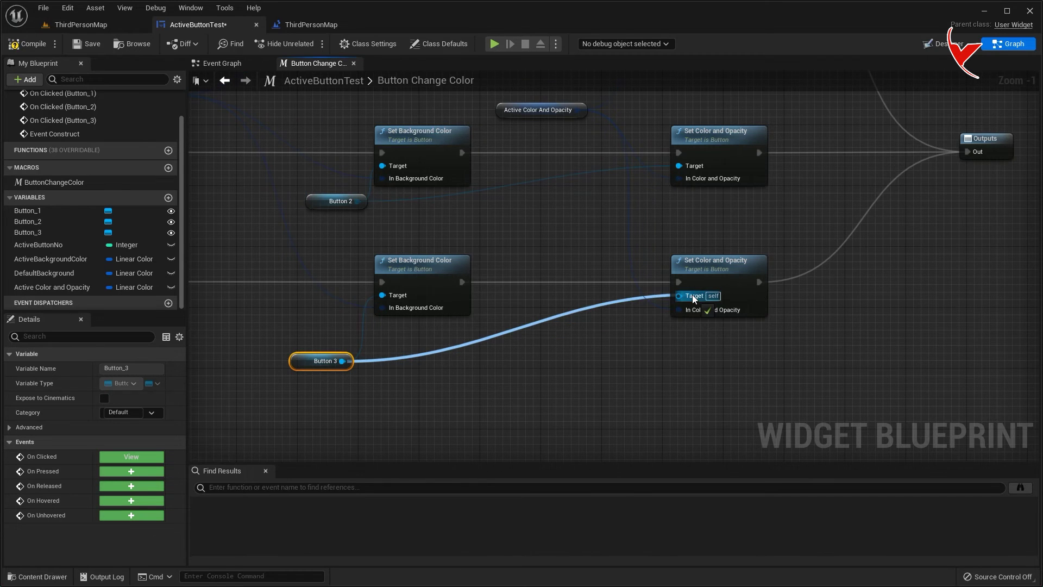
Tidy the macro layout and compile the blueprint
{"action": "right_click_drag", "start_coordinate": [347, 124], "coordinate": [439, 351]}
{"action": "left_click_drag", "start_coordinate": [347, 123], "coordinate": [380, 267]}
{"action": "right_click_drag", "start_coordinate": [277, 255], "coordinate": [492, 201]}
{"action": "left_click_drag", "start_coordinate": [422, 269], "coordinate": [343, 252]}
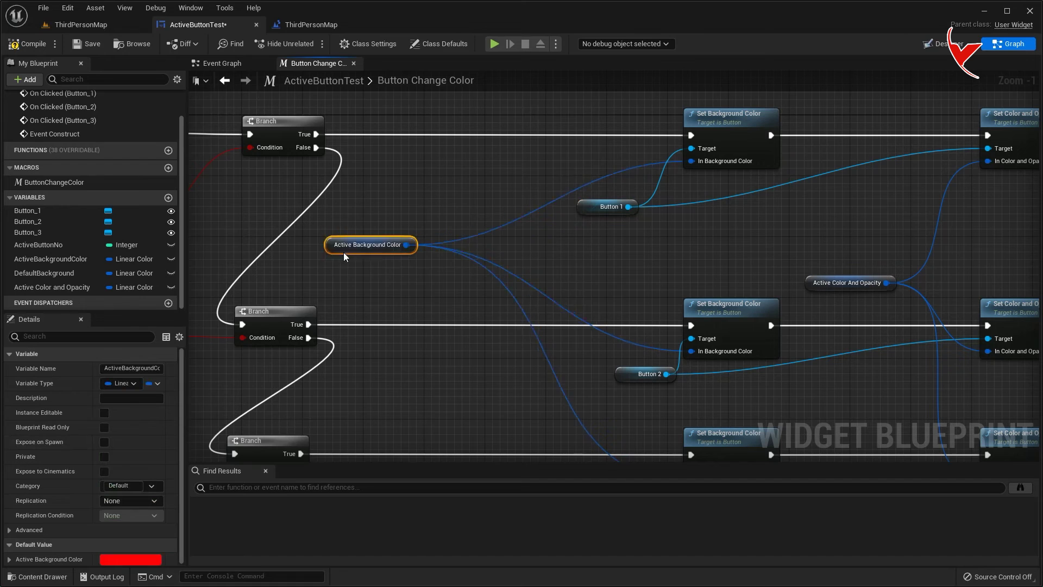
{"action": "mouse_move", "coordinate": [437, 249]}
{"action": "right_mouse_down"}
{"action": "mouse_move", "coordinate": [424, 211]}
{"action": "mouse_move", "coordinate": [514, 175]}
{"action": "right_mouse_up"}
{"action": "left_click", "coordinate": [61, 287]}
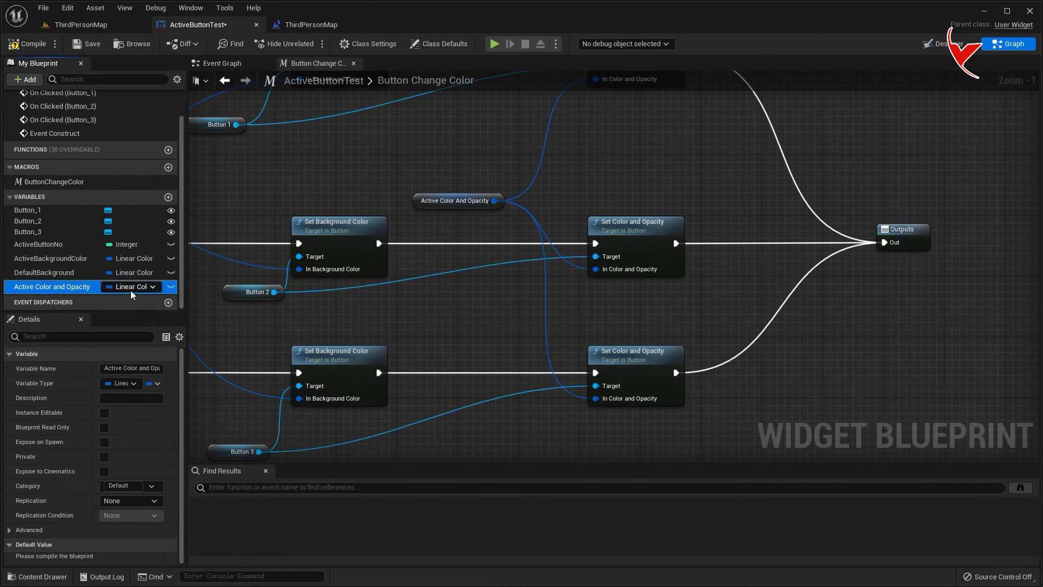
{"action": "left_click", "coordinate": [27, 43]}
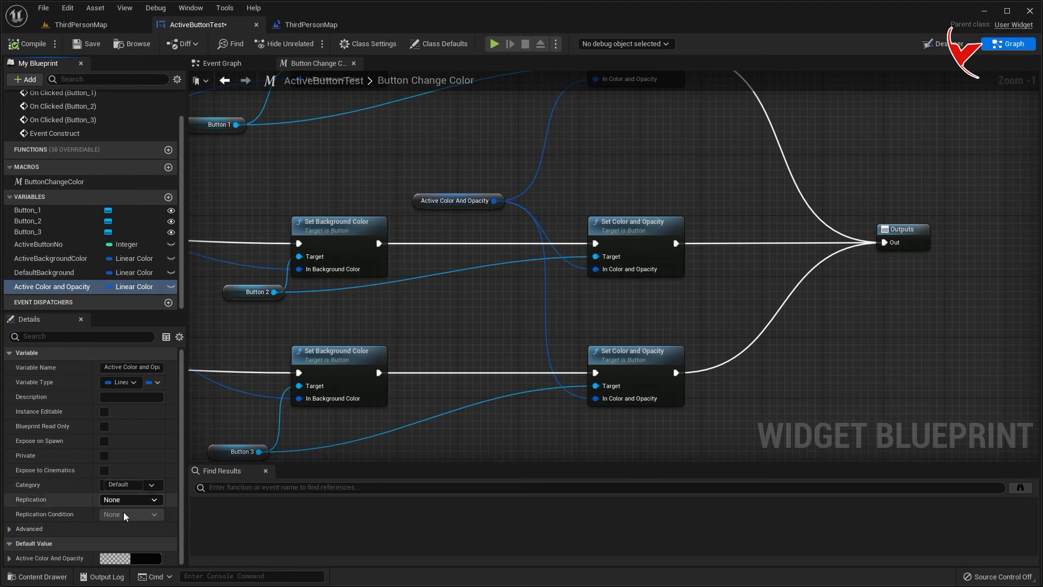
Set Active Color and Opacity's default to an opaque light lavender (D4D2EAFF, alpha 1)
{"action": "left_click", "coordinate": [128, 558]}
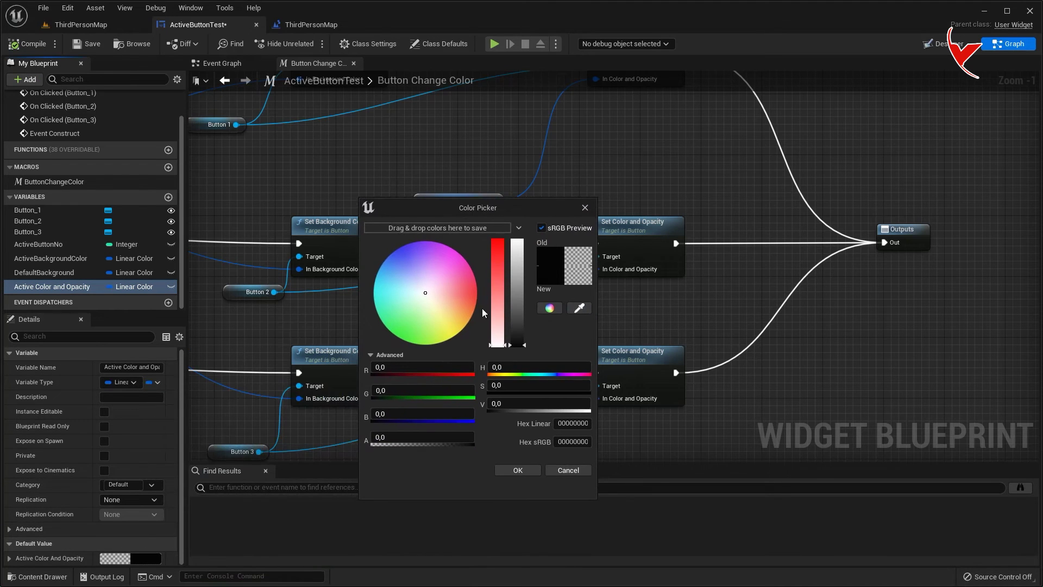
{"action": "left_click_drag", "start_coordinate": [425, 288], "coordinate": [420, 282]}
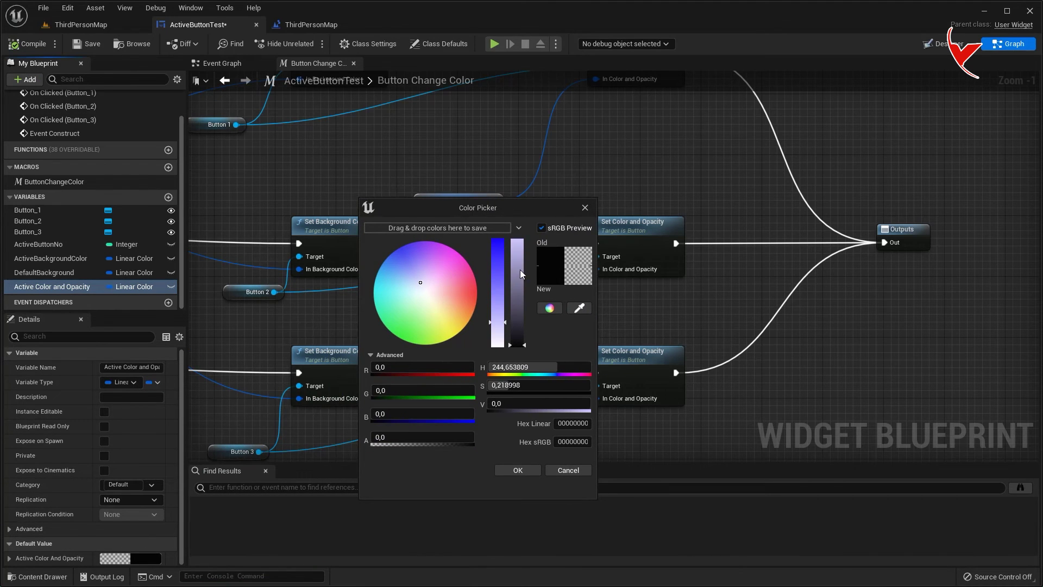
{"action": "left_click_drag", "start_coordinate": [519, 279], "coordinate": [516, 256]}
{"action": "left_click_drag", "start_coordinate": [391, 438], "coordinate": [429, 440]}
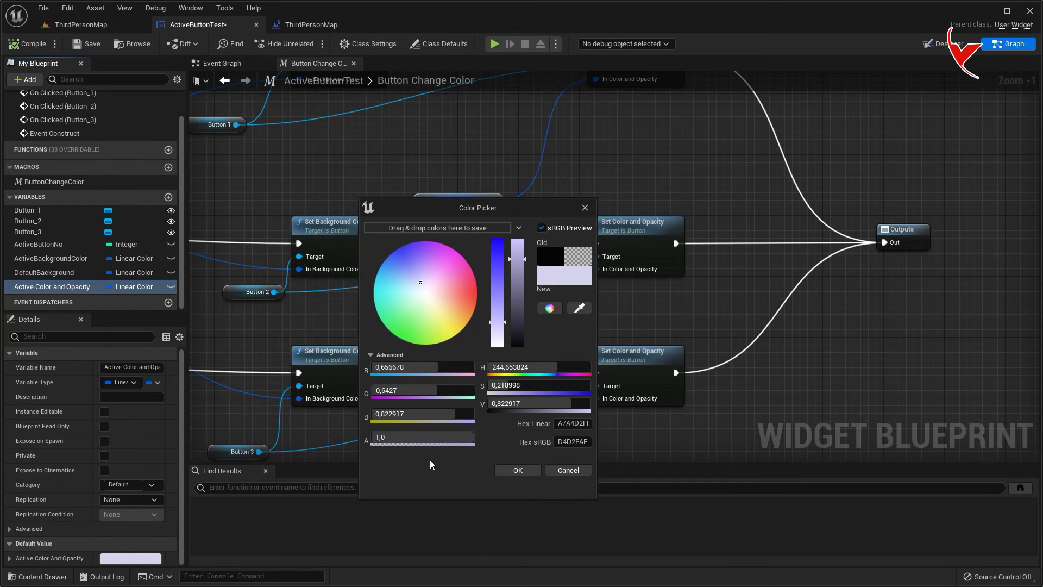
{"action": "left_click", "coordinate": [529, 470]}
Play ThirdPersonMap to test Buttons 2 and 3, then stop and return to the ActiveButtonTest blueprint
{"action": "left_click", "coordinate": [80, 24]}
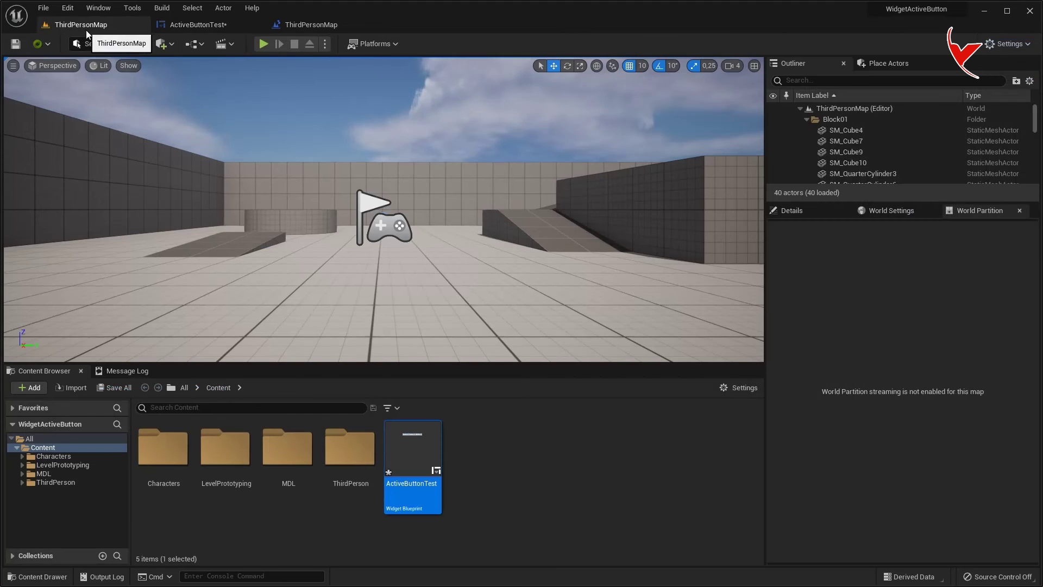
{"action": "left_click", "coordinate": [265, 44]}
{"action": "left_click", "coordinate": [384, 79]}
{"action": "left_click", "coordinate": [448, 74]}
{"action": "left_click", "coordinate": [294, 44]}
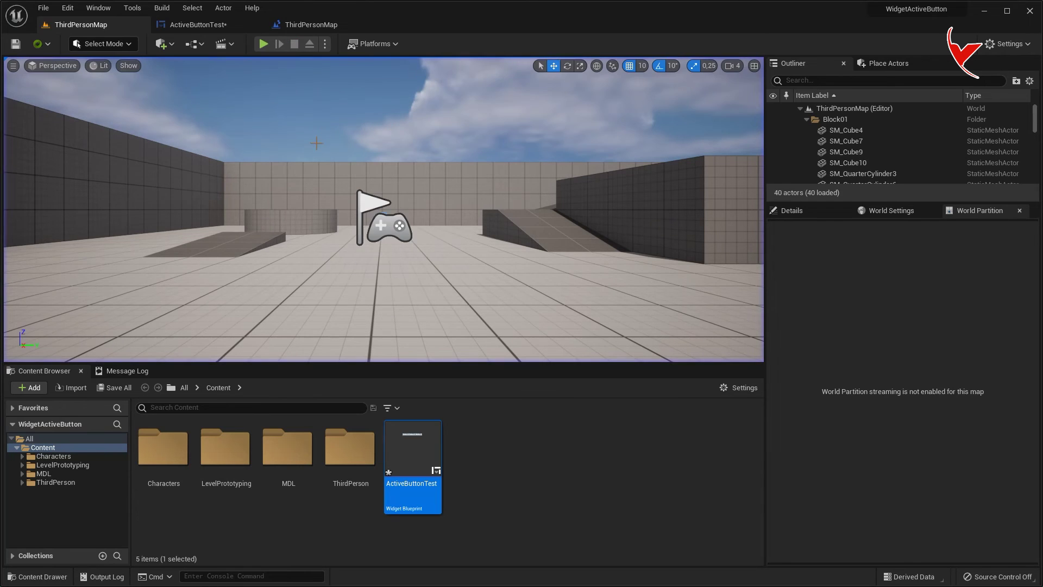
{"action": "left_click", "coordinate": [217, 26]}
{"action": "scroll", "coordinate": [503, 258], "scroll_direction": "down", "scroll_amount": 2}
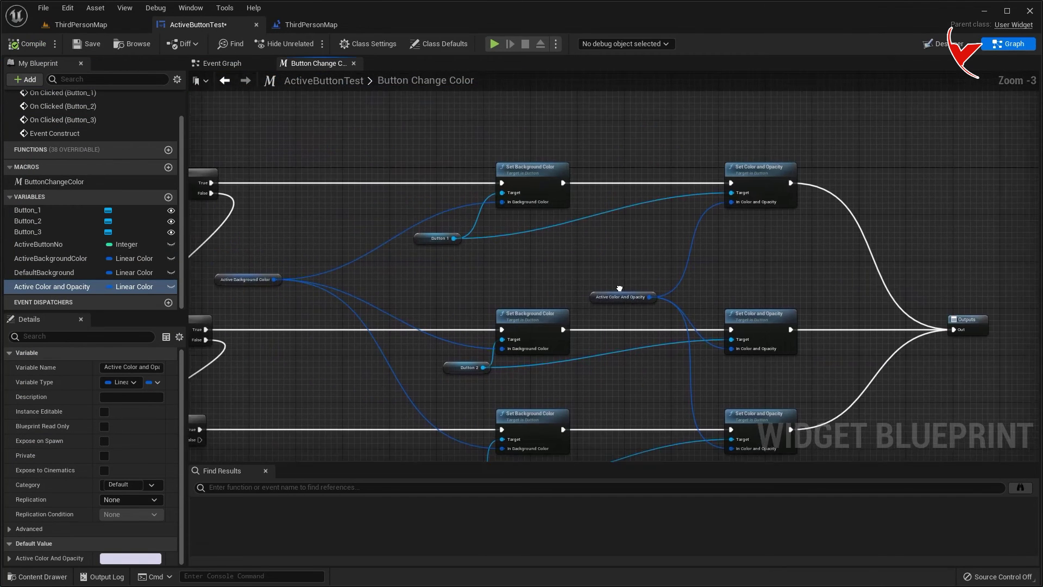
Locate and select an existing Set Color and Opacity node in the Button Change Color macro
{"action": "right_click_drag", "start_coordinate": [260, 174], "coordinate": [565, 163]}
{"action": "scroll", "coordinate": [549, 175], "scroll_direction": "up", "scroll_amount": 4}
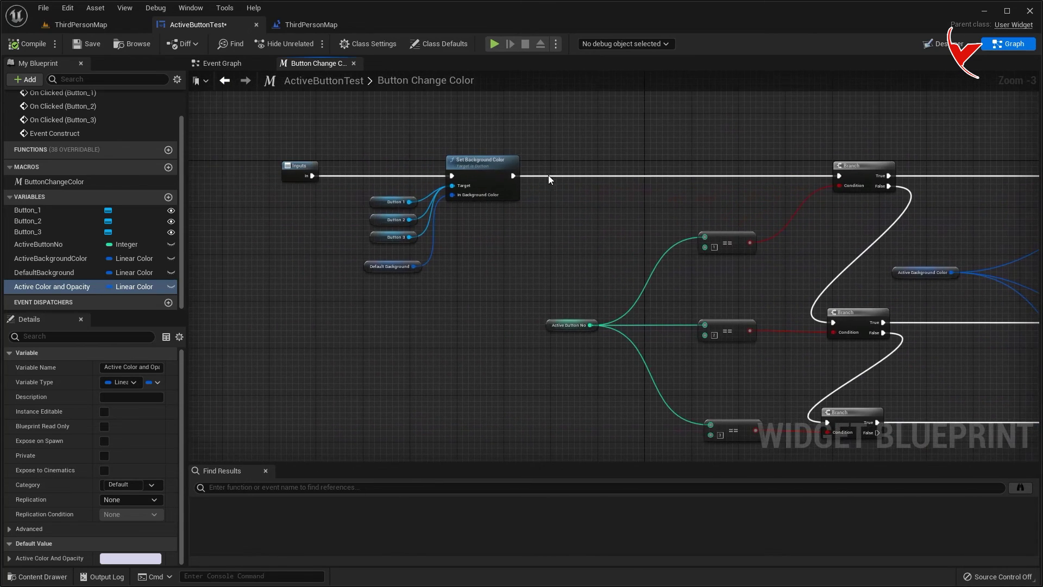
{"action": "left_click", "coordinate": [359, 271]}
{"action": "scroll", "coordinate": [610, 242], "scroll_direction": "down", "scroll_amount": 3}
{"action": "scroll", "coordinate": [713, 229], "scroll_direction": "down", "scroll_amount": 2}
{"action": "scroll", "coordinate": [636, 214], "scroll_direction": "up", "scroll_amount": 4}
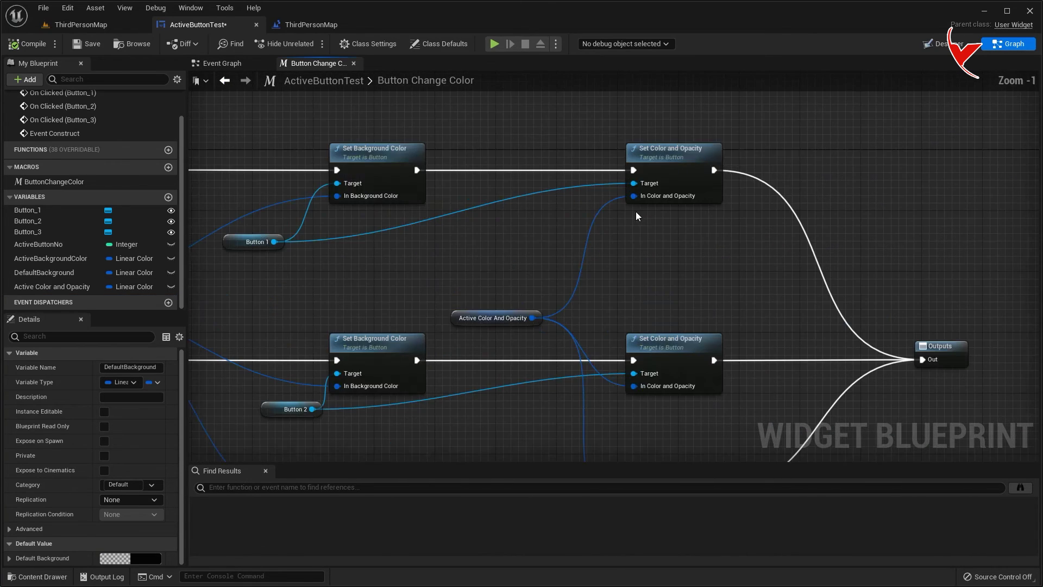
{"action": "left_click", "coordinate": [651, 177]}
Paste a Set Color and Opacity copy after the initial Set Background Color, feeding the first Branch
{"action": "right_click_drag", "start_coordinate": [331, 215], "coordinate": [702, 249]}
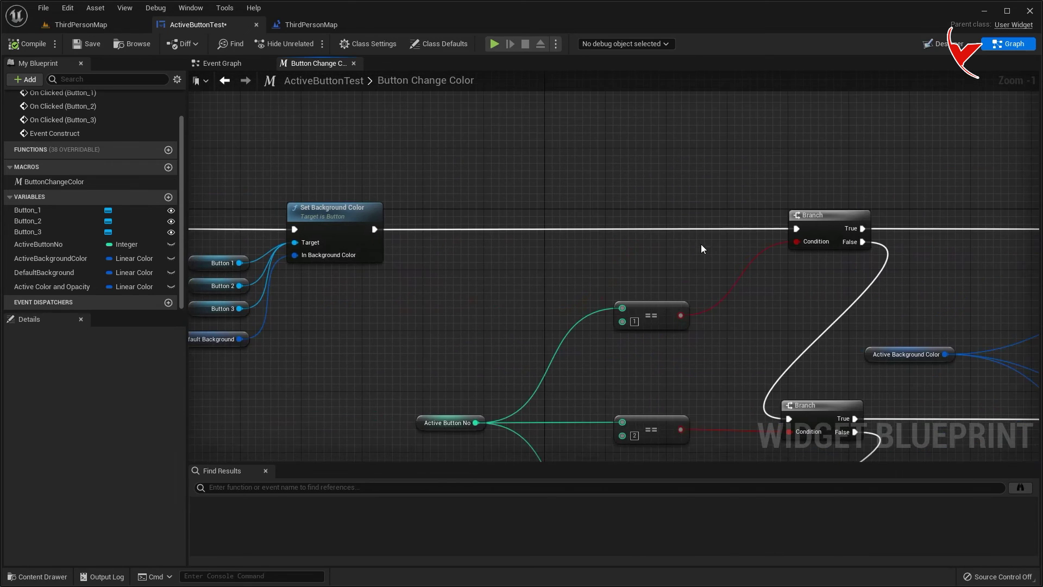
{"action": "right_click_drag", "start_coordinate": [437, 196], "coordinate": [503, 168]}
{"action": "key", "text": "ctrl+v"}
{"action": "left_click_drag", "start_coordinate": [440, 201], "coordinate": [513, 201]}
{"action": "left_click_drag", "start_coordinate": [602, 201], "coordinate": [868, 201]}
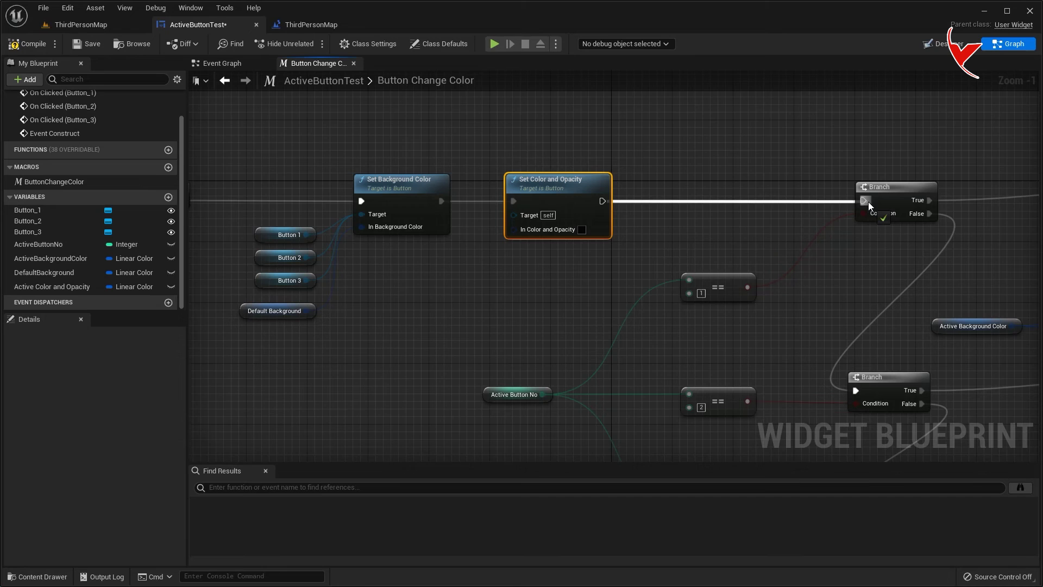
{"action": "right_click_drag", "start_coordinate": [405, 252], "coordinate": [439, 226]}
{"action": "right_click", "coordinate": [553, 180]}
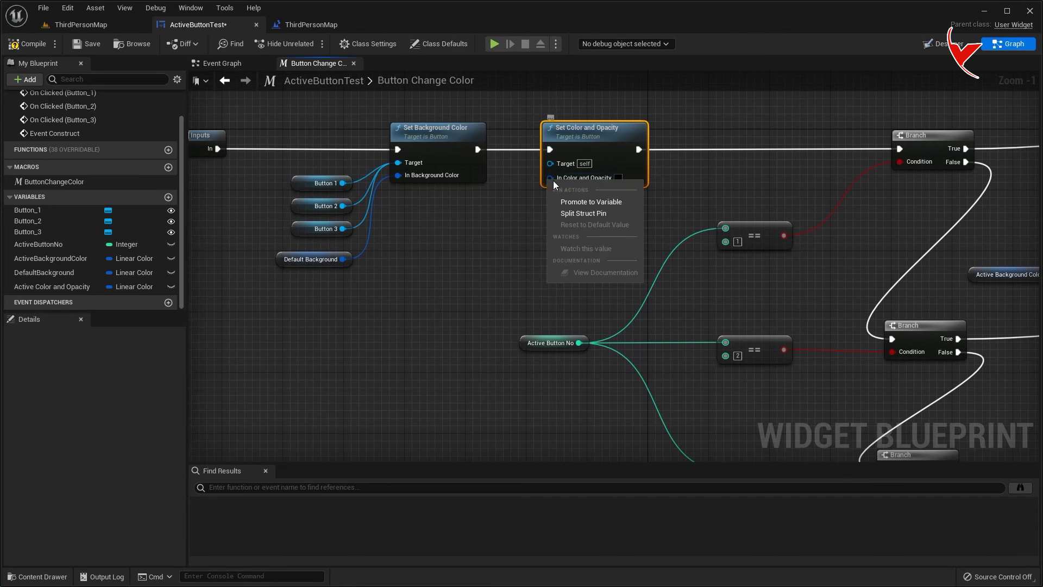
Promote the copy's color pin to a variable named Default Color and Opacity, wired in
{"action": "left_click", "coordinate": [575, 201]}
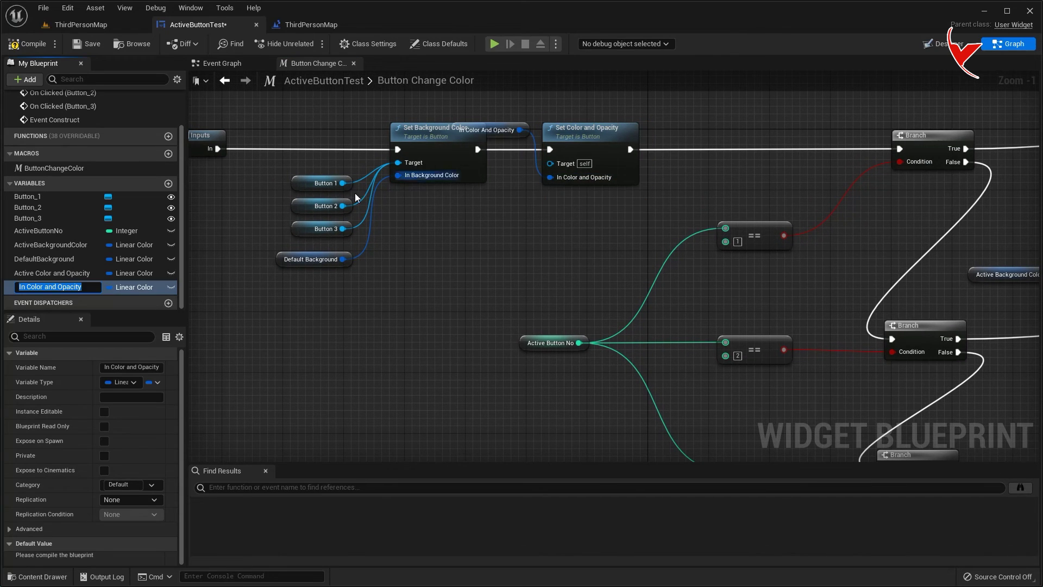
{"action": "left_click", "coordinate": [25, 287]}
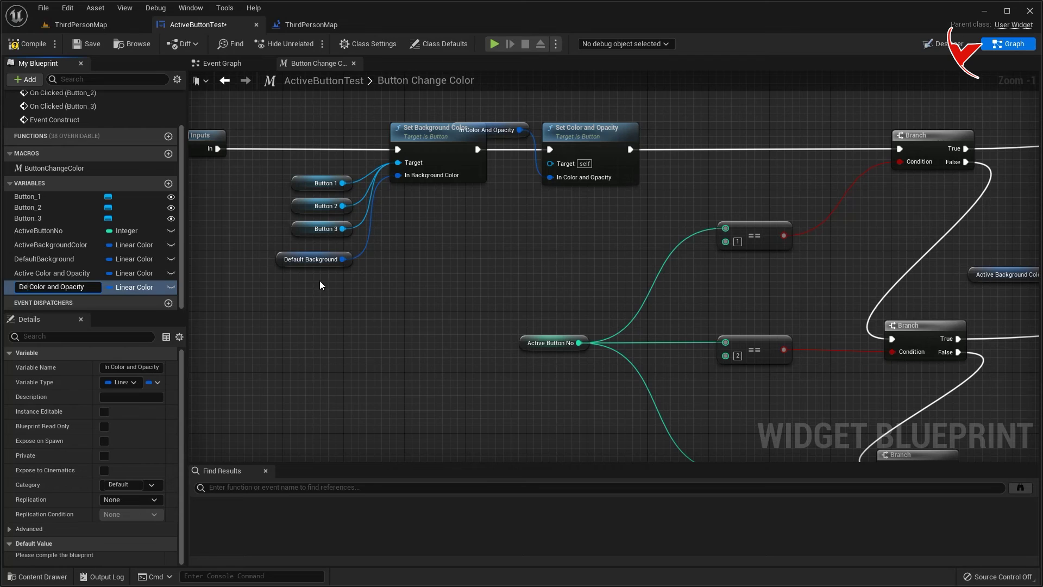
{"action": "type", "text": "Default"}
{"action": "key", "text": "Return"}
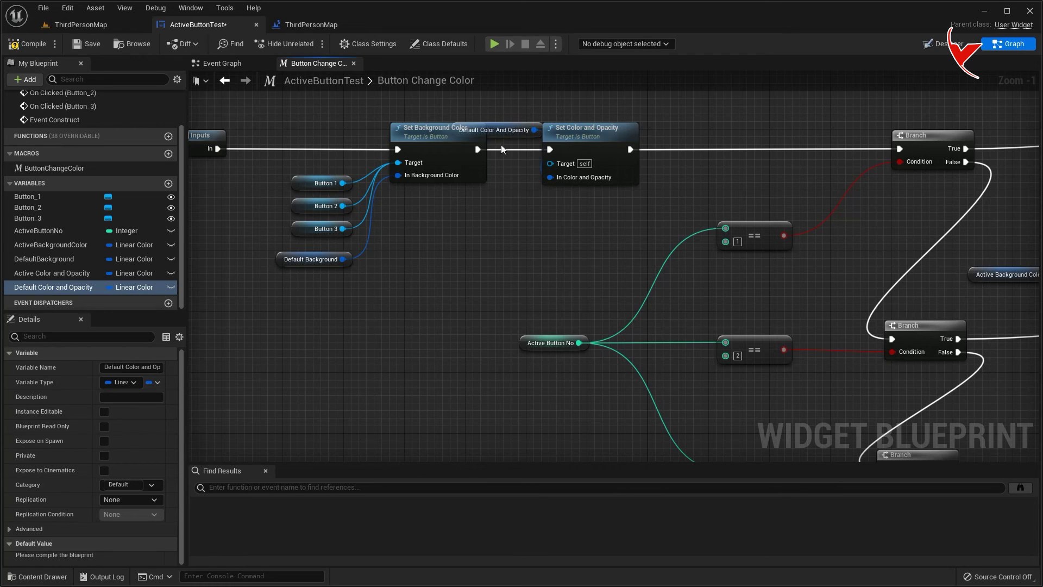
{"action": "left_click_drag", "start_coordinate": [507, 130], "coordinate": [550, 177]}
{"action": "left_click_drag", "start_coordinate": [455, 249], "coordinate": [456, 267]}
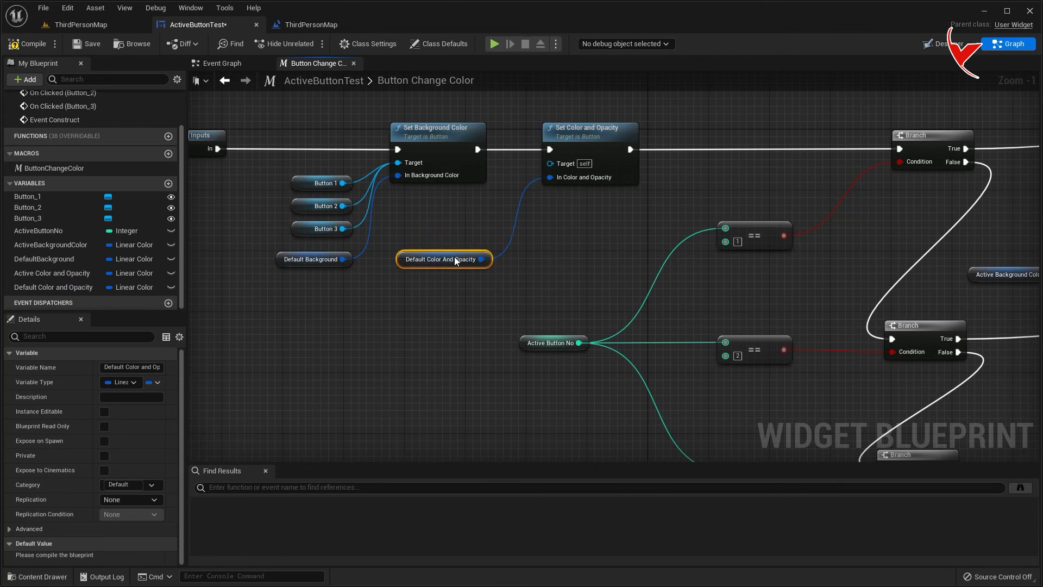
Connect Buttons 1, 2 and 3 as targets of the new Set Color and Opacity node
{"action": "left_click_drag", "start_coordinate": [342, 206], "coordinate": [551, 162]}
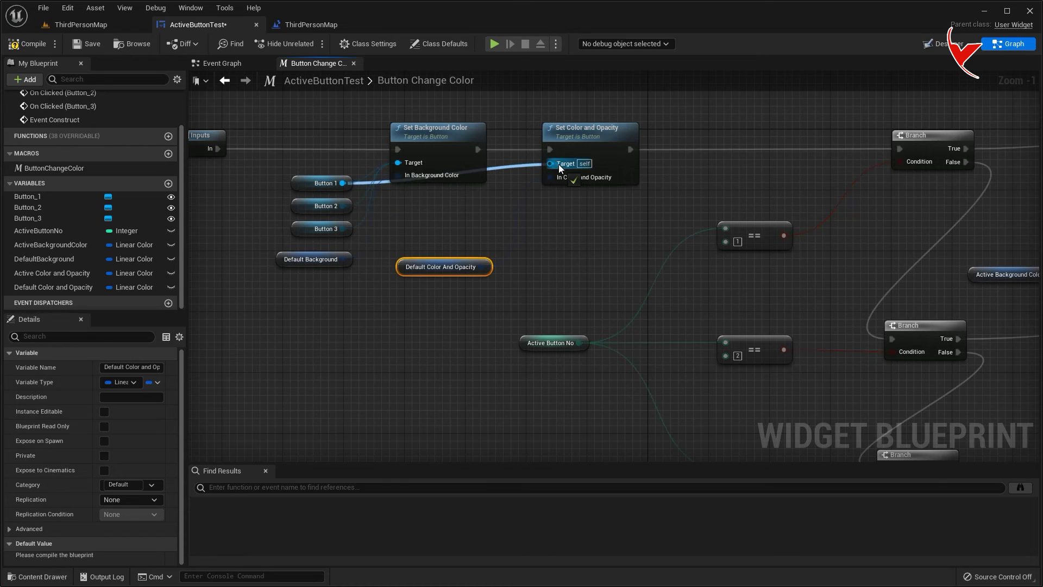
{"action": "left_click_drag", "start_coordinate": [343, 206], "coordinate": [551, 171]}
{"action": "left_click_drag", "start_coordinate": [343, 229], "coordinate": [551, 162]}
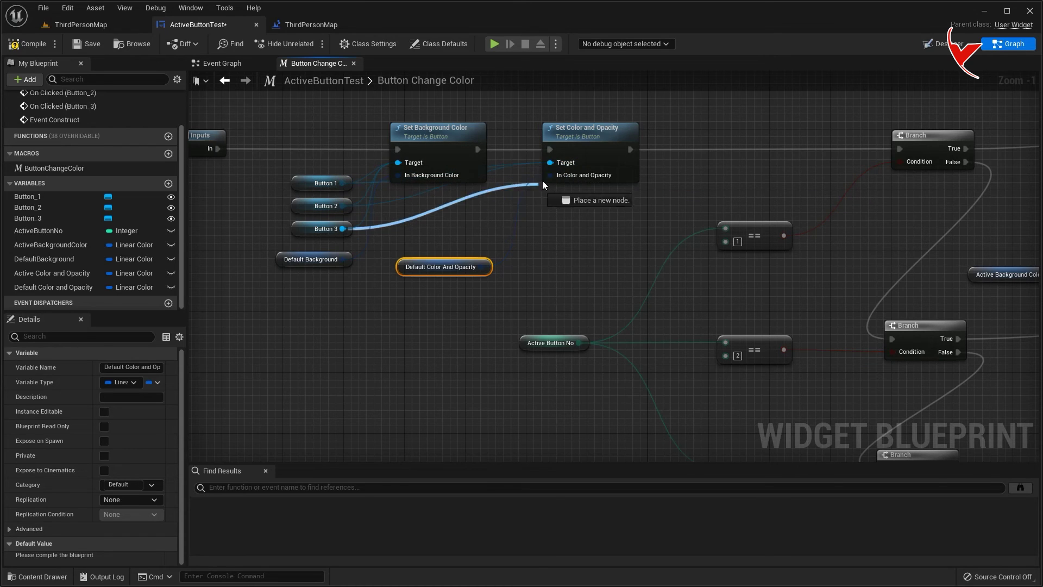
{"action": "left_click", "coordinate": [269, 176]}
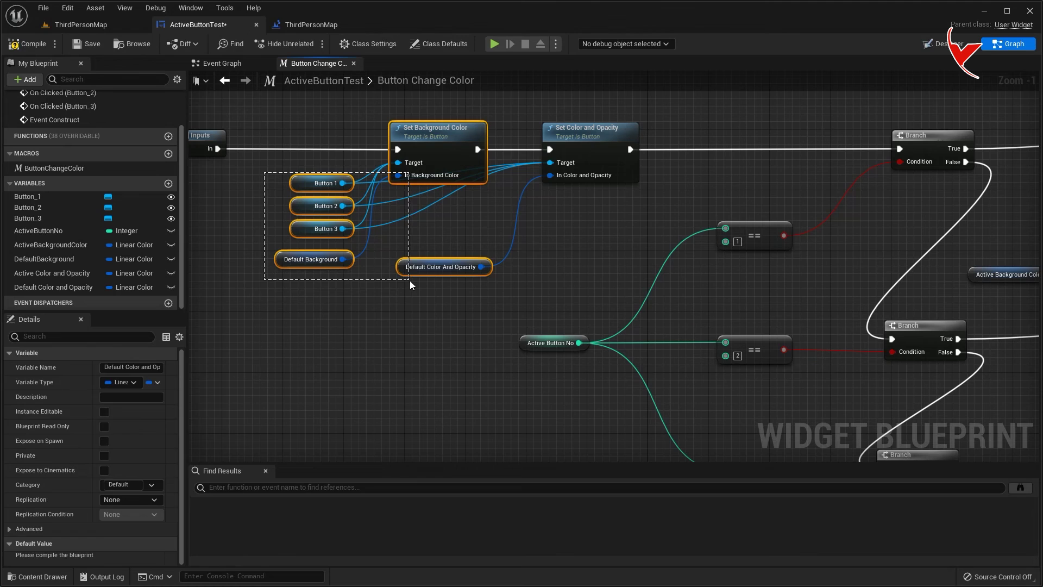
Rearrange the getter and setter nodes into a tidy layout, then go to the Event Graph
{"action": "left_click", "coordinate": [430, 266], "text": "shift"}
{"action": "left_click_drag", "start_coordinate": [304, 181], "coordinate": [282, 220]}
{"action": "left_click", "coordinate": [411, 246]}
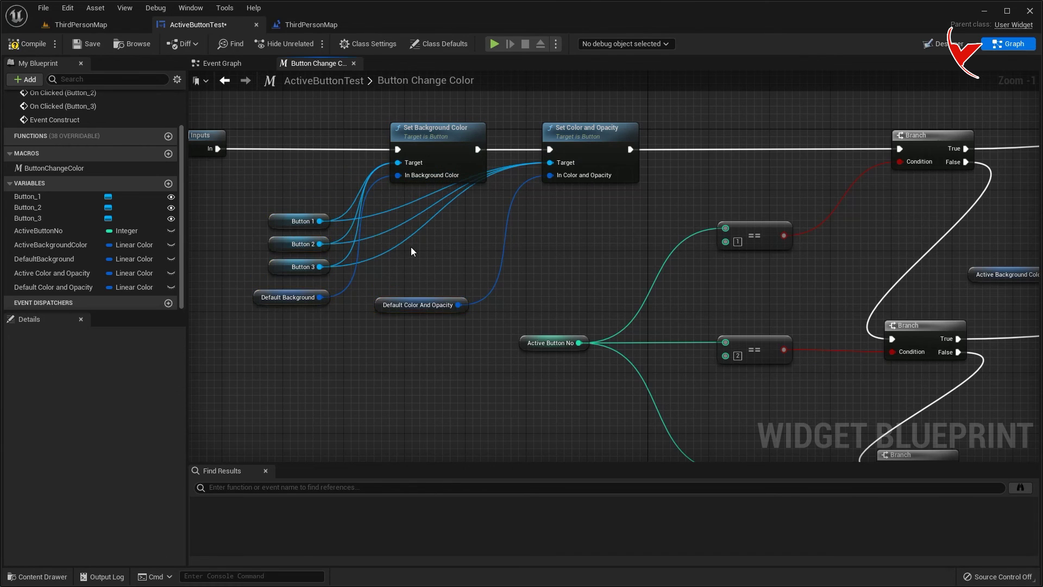
{"action": "left_click_drag", "start_coordinate": [261, 302], "coordinate": [246, 124]}
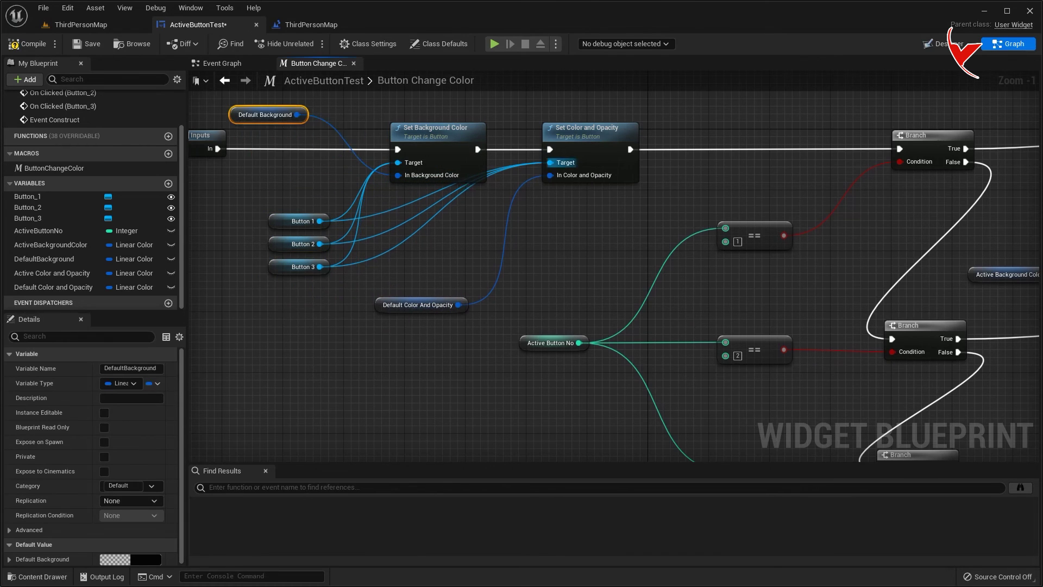
{"action": "right_click_drag", "start_coordinate": [382, 306], "coordinate": [389, 382]}
{"action": "mouse_move", "coordinate": [390, 382]}
{"action": "left_mouse_down"}
{"action": "mouse_move", "coordinate": [450, 177]}
{"action": "mouse_move", "coordinate": [412, 178]}
{"action": "left_mouse_up"}
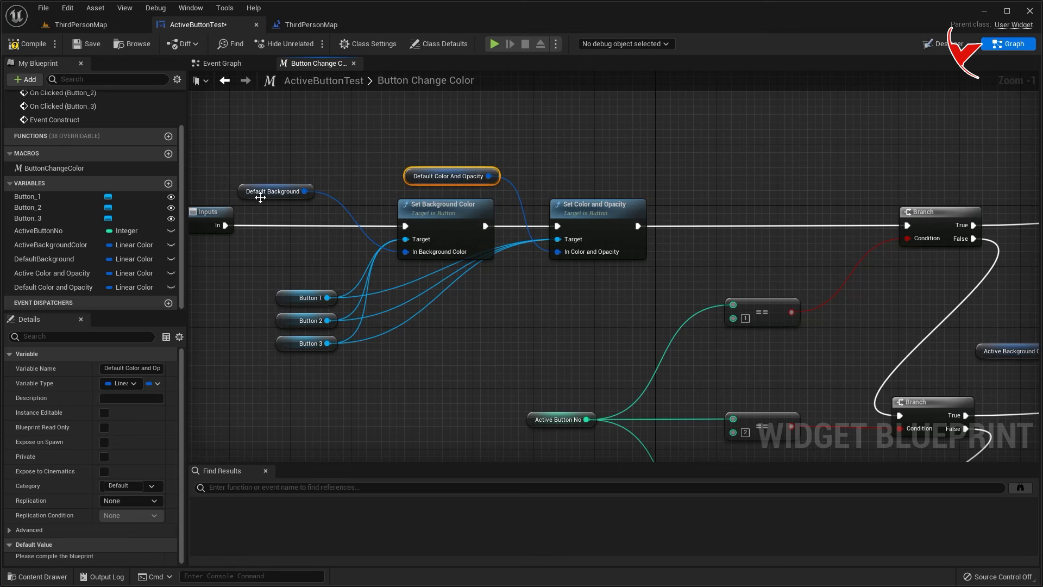
{"action": "left_click_drag", "start_coordinate": [260, 193], "coordinate": [267, 178]}
{"action": "left_click", "coordinate": [496, 182]}
{"action": "mouse_move", "coordinate": [542, 151]}
{"action": "left_mouse_down", "text": "ctrl"}
{"action": "mouse_move", "coordinate": [588, 194]}
{"action": "mouse_move", "coordinate": [653, 214]}
{"action": "left_mouse_up", "text": "ctrl"}
{"action": "left_click", "coordinate": [632, 168]}
{"action": "right_click_drag", "start_coordinate": [632, 164], "coordinate": [650, 151]}
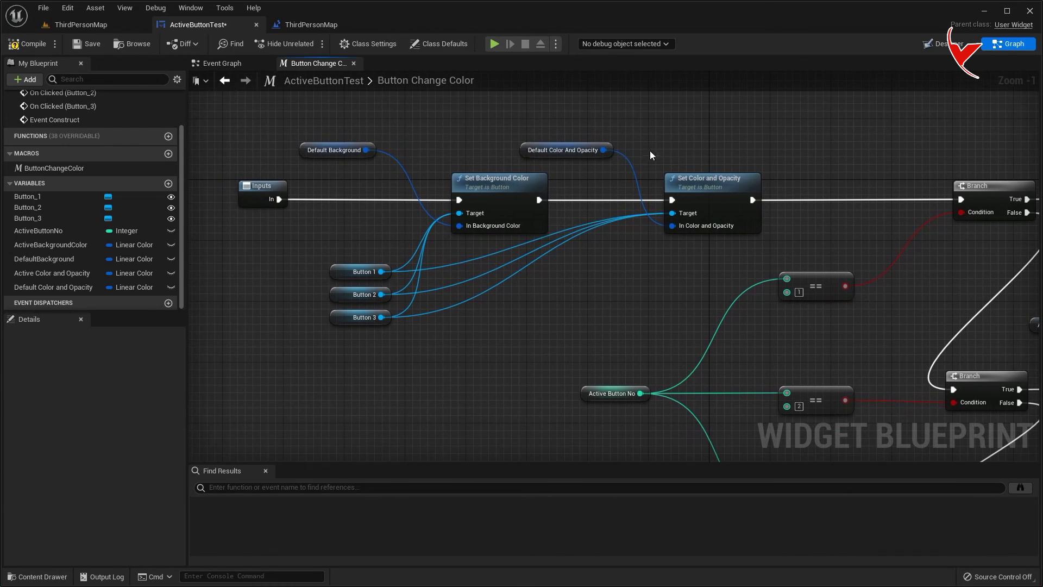
{"action": "left_click", "coordinate": [236, 64]}
{"action": "scroll", "coordinate": [560, 292], "scroll_direction": "up", "scroll_amount": 2}
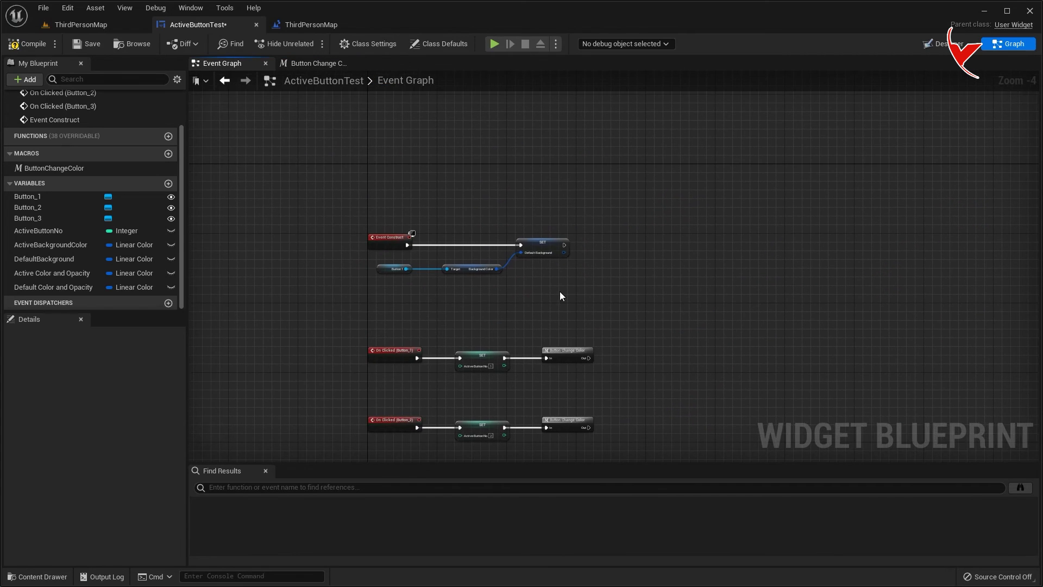
Add a SET Default Color and Opacity node after Default Background's SET in Event Construct
{"action": "scroll", "coordinate": [494, 279], "scroll_direction": "up", "scroll_amount": 1}
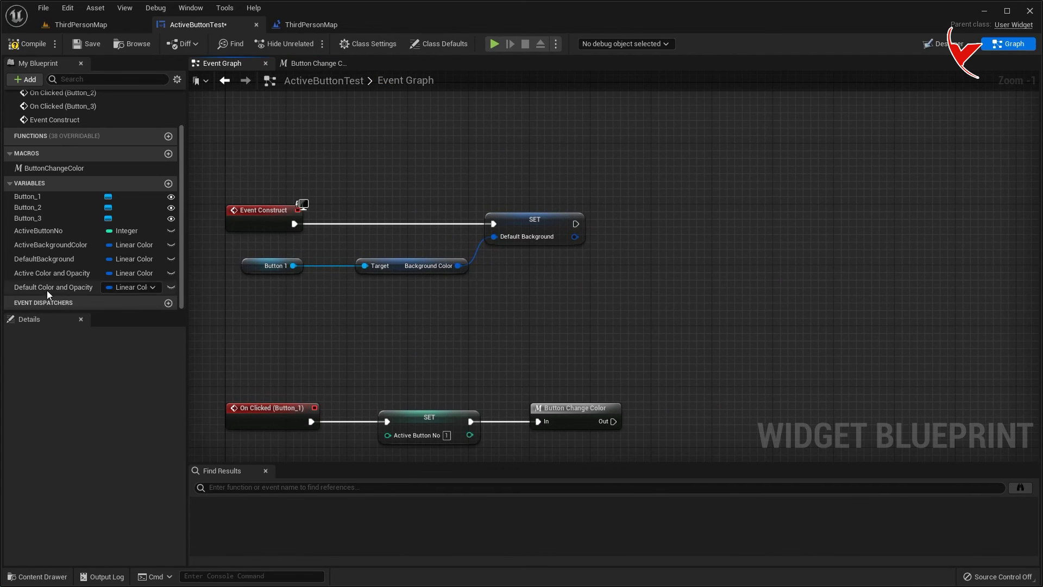
{"action": "left_click_drag", "start_coordinate": [49, 287], "coordinate": [589, 234]}
{"action": "left_click", "coordinate": [624, 255]}
{"action": "left_click_drag", "start_coordinate": [657, 233], "coordinate": [703, 221]}
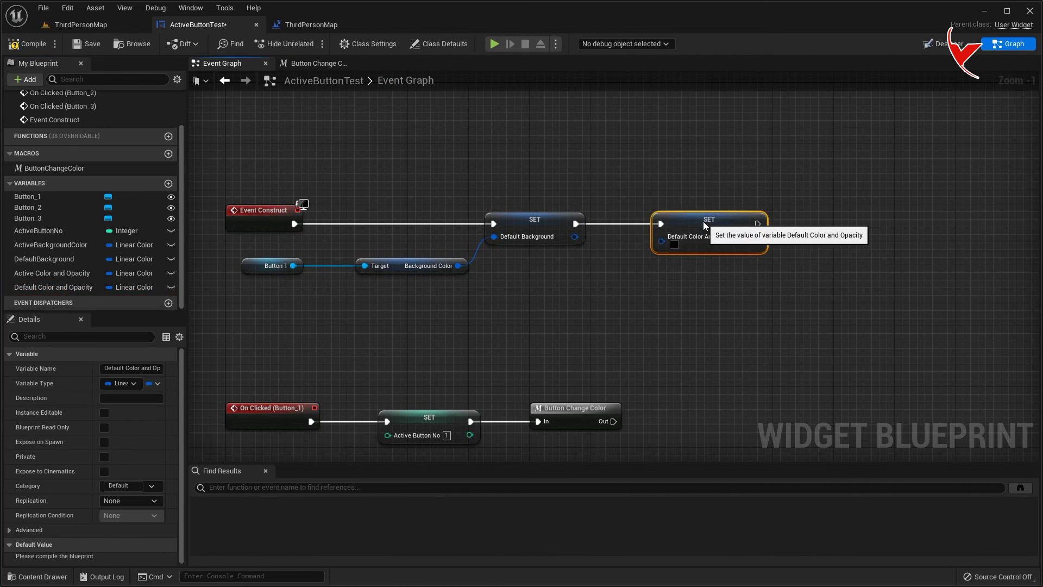
Feed Button 1's Get Color and Opacity into the new SET, then save and start play
{"action": "mouse_move", "coordinate": [245, 266]}
{"action": "left_mouse_down"}
{"action": "mouse_move", "coordinate": [245, 312]}
{"action": "mouse_move", "coordinate": [520, 314]}
{"action": "left_mouse_up"}
{"action": "type", "text": "get color"}
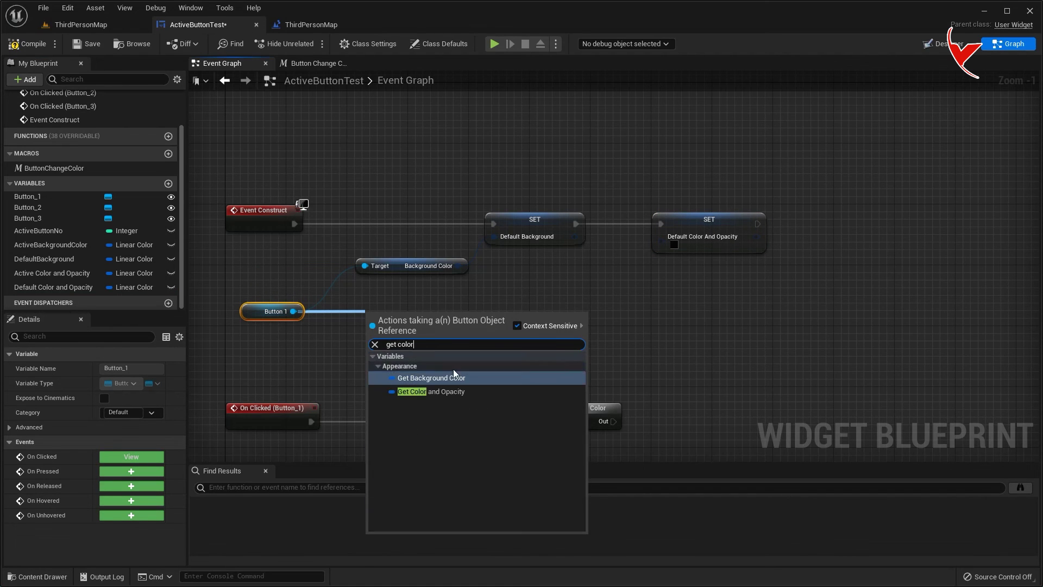
{"action": "left_click", "coordinate": [435, 392]}
{"action": "left_click_drag", "start_coordinate": [400, 317], "coordinate": [386, 310]}
{"action": "left_click_drag", "start_coordinate": [451, 312], "coordinate": [661, 237]}
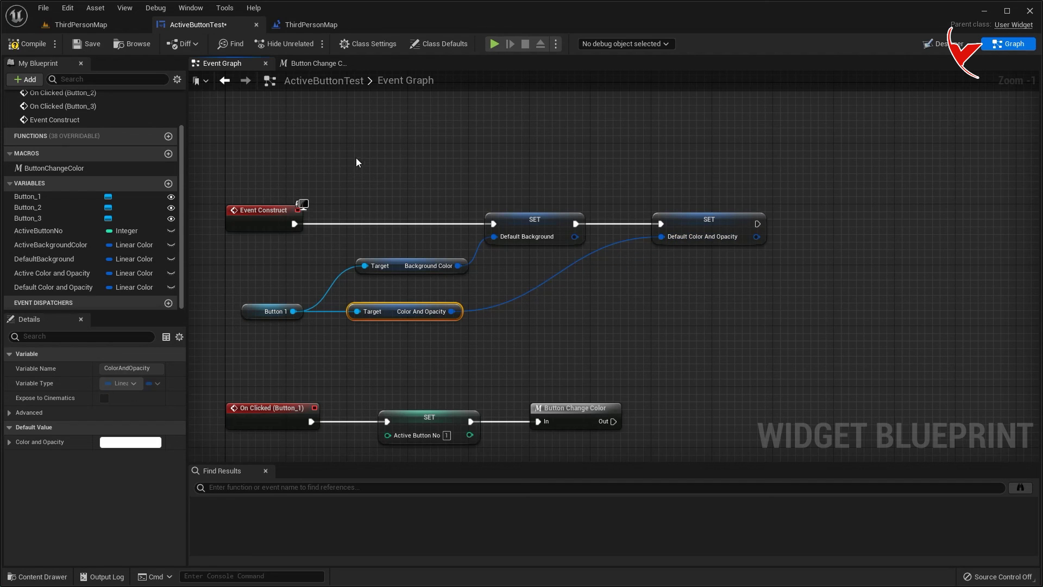
{"action": "right_click_drag", "start_coordinate": [340, 158], "coordinate": [393, 140]}
{"action": "left_click", "coordinate": [83, 47]}
{"action": "key", "text": "alt+p"}
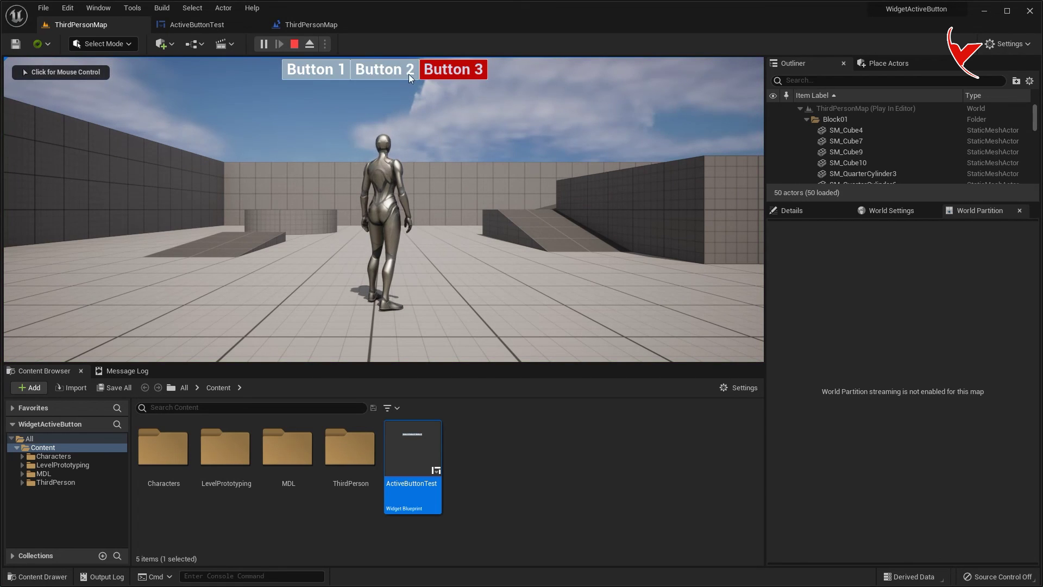
Stop play and select Button_1, Button_2 and Button_3 in the ActiveButtonTest Designer hierarchy
{"action": "left_click", "coordinate": [294, 44]}
{"action": "left_click", "coordinate": [236, 27]}
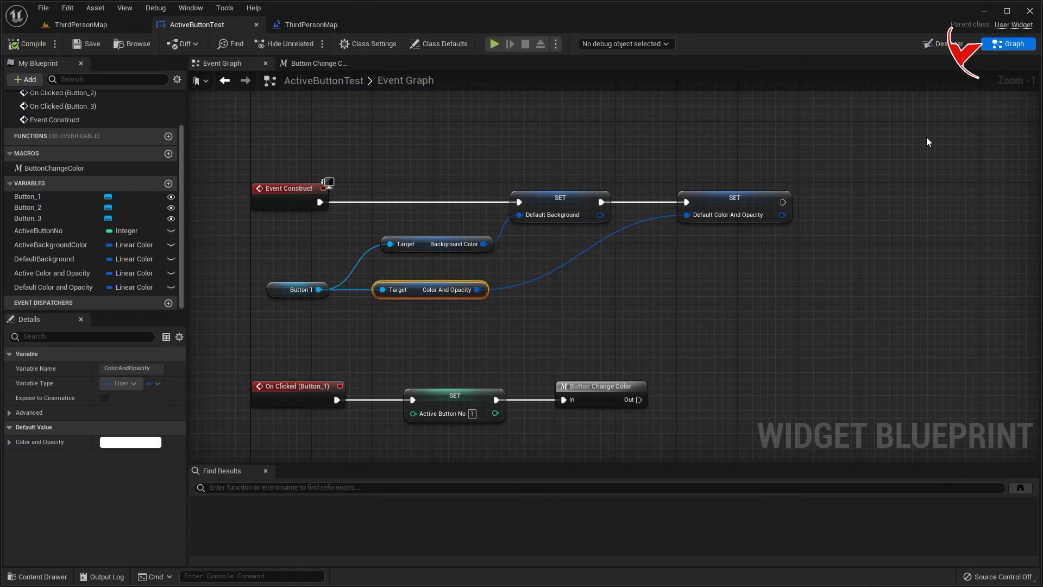
{"action": "left_click", "coordinate": [930, 43]}
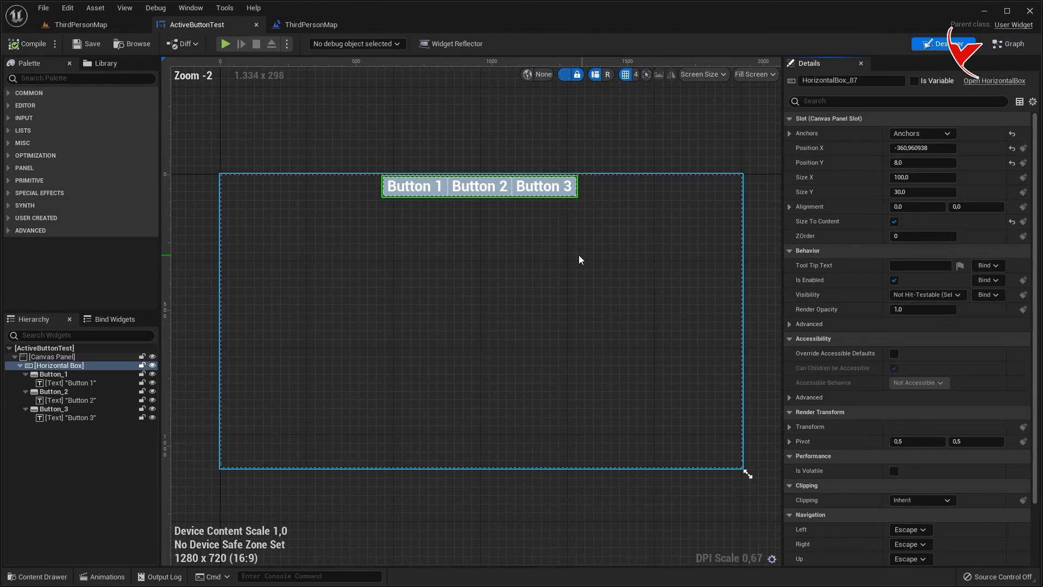
{"action": "left_click", "coordinate": [26, 374]}
{"action": "left_click", "coordinate": [26, 382]}
{"action": "left_click", "coordinate": [25, 391]}
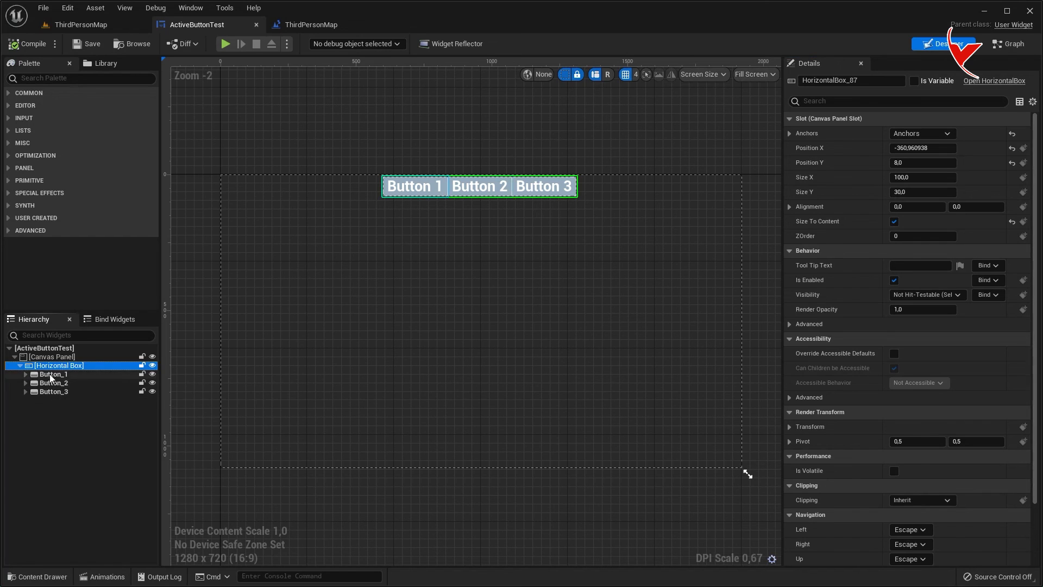
{"action": "left_click", "coordinate": [48, 376]}
{"action": "left_click", "coordinate": [52, 391], "text": "shift"}
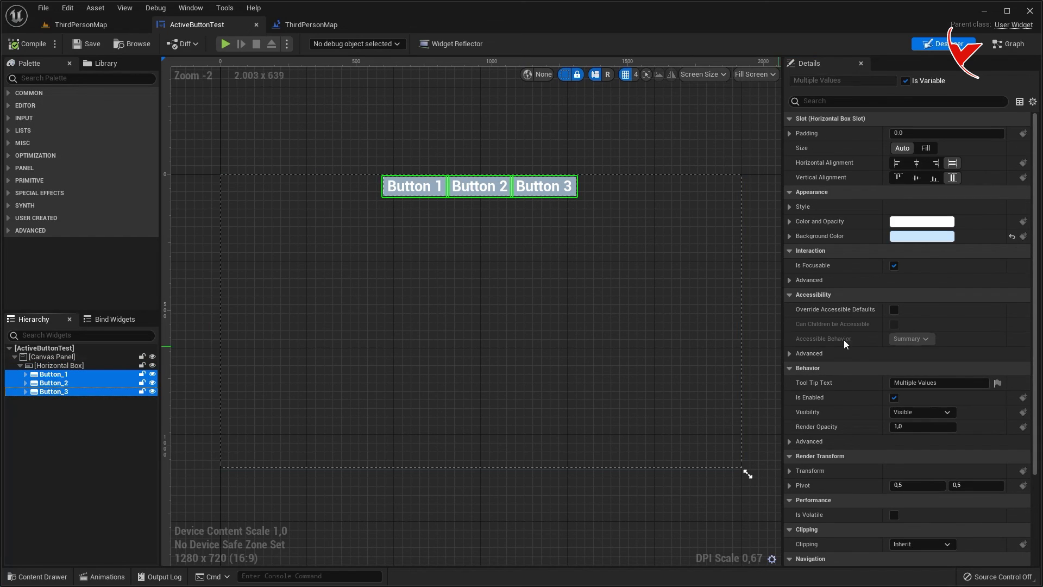
Set the three buttons' Color and Opacity to pale yellow, then open the Level Blueprint
{"action": "left_click", "coordinate": [919, 225]}
{"action": "left_click", "coordinate": [1004, 340]}
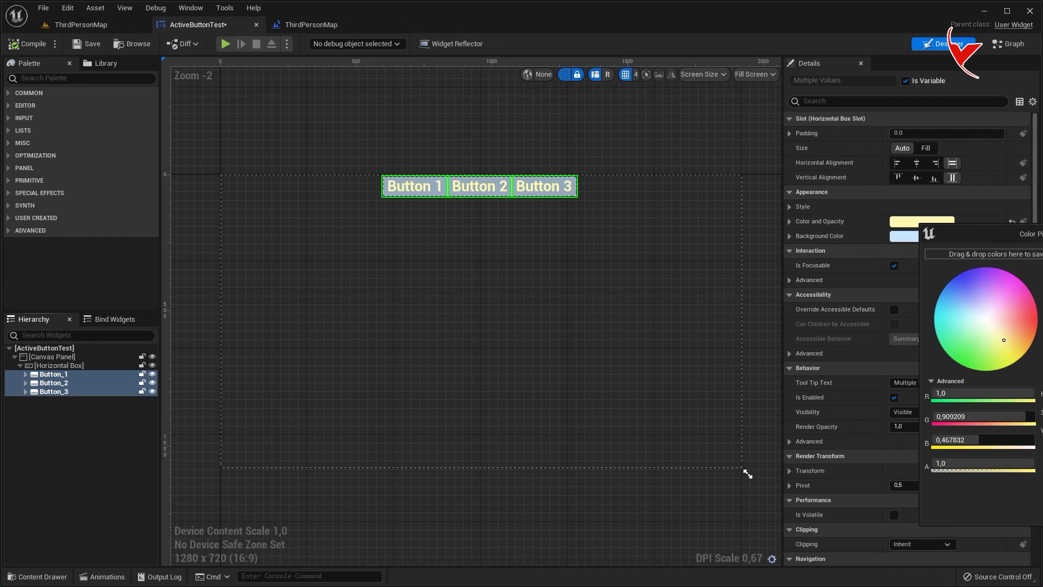
{"action": "left_click", "coordinate": [896, 480]}
{"action": "left_click_drag", "start_coordinate": [311, 25], "coordinate": [213, 25]}
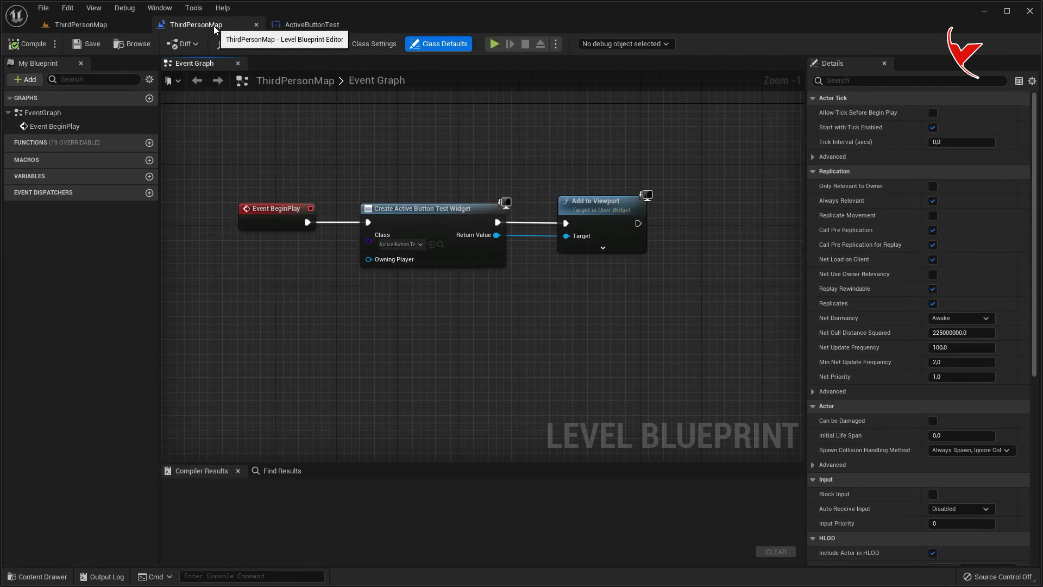
Set Show Mouse Cursor on Get Player Controller, running right after Add to Viewport
{"action": "right_click", "coordinate": [551, 319]}
{"action": "type", "text": "get player co"}
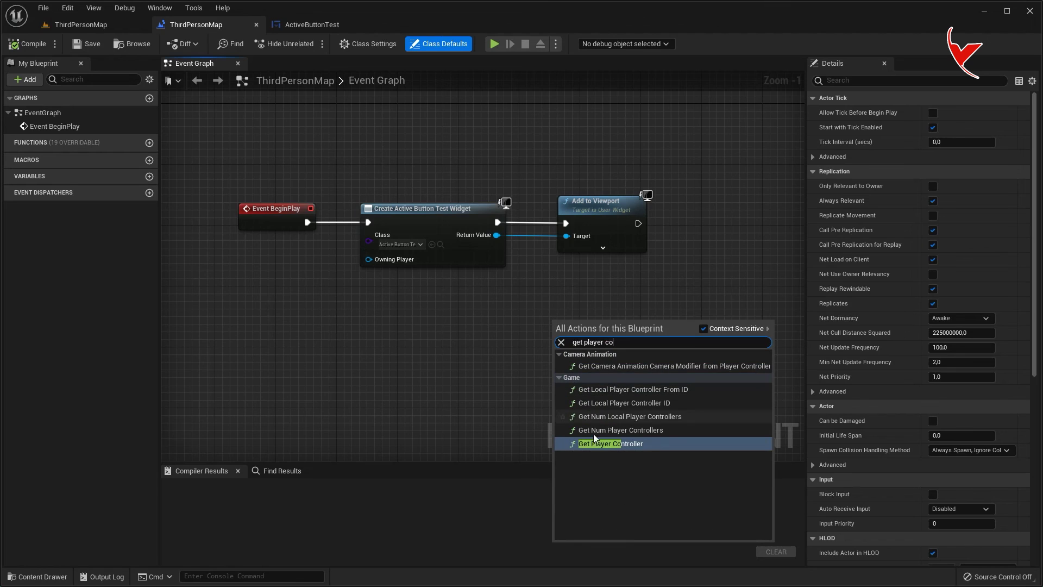
{"action": "key", "text": "Return"}
{"action": "right_click_drag", "start_coordinate": [654, 370], "coordinate": [559, 319]}
{"action": "left_click_drag", "start_coordinate": [532, 336], "coordinate": [584, 244]}
{"action": "type", "text": "show c"}
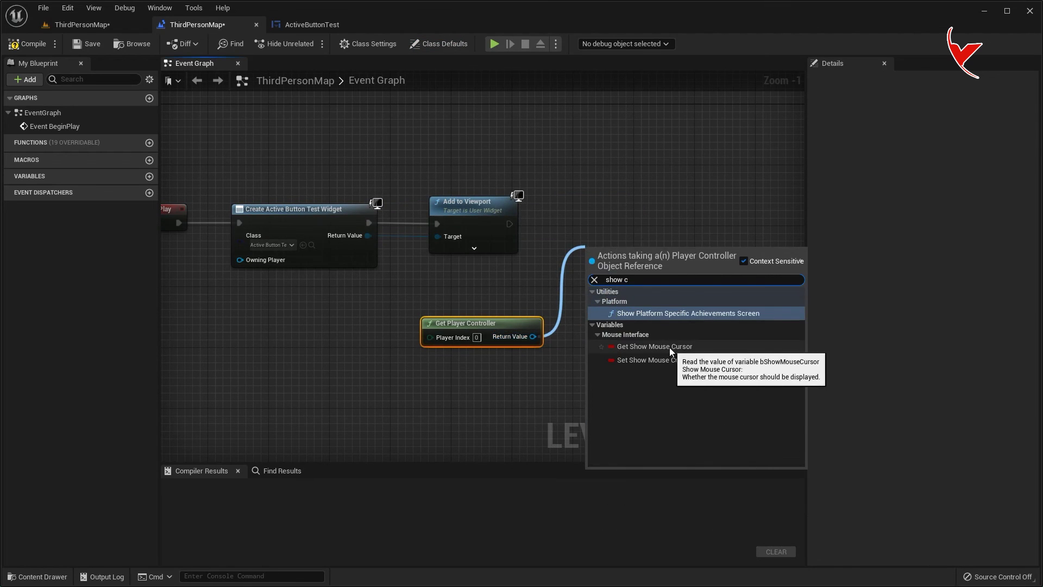
{"action": "left_click", "coordinate": [660, 358]}
{"action": "left_click_drag", "start_coordinate": [643, 261], "coordinate": [640, 214]}
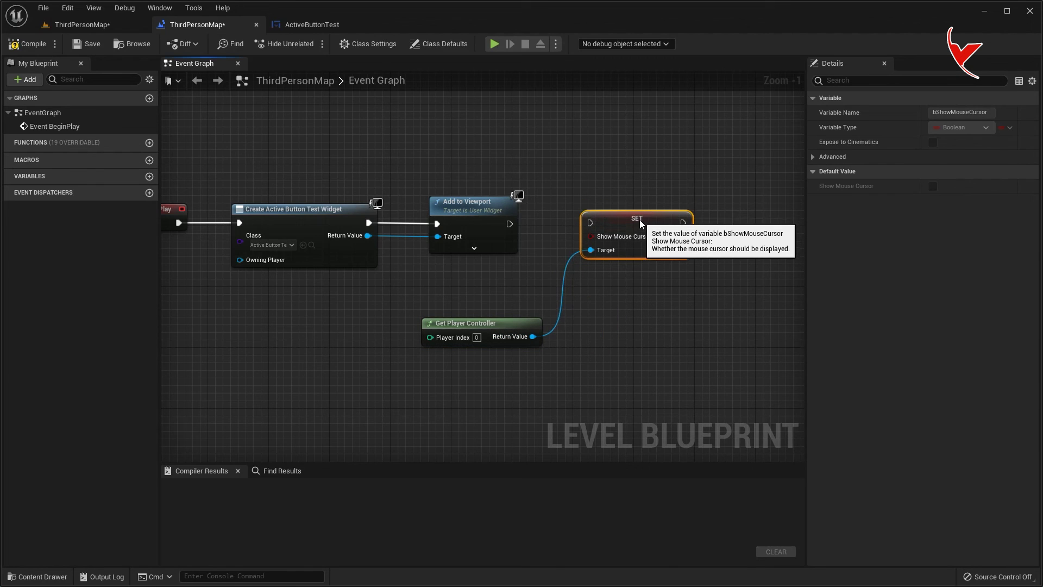
{"action": "left_click_drag", "start_coordinate": [509, 223], "coordinate": [588, 222]}
Compile the level blueprint and play ThirdPersonMap, confirming Button 3 turns red when clicked
{"action": "left_click", "coordinate": [44, 41]}
{"action": "left_click", "coordinate": [80, 25]}
{"action": "left_click", "coordinate": [264, 44]}
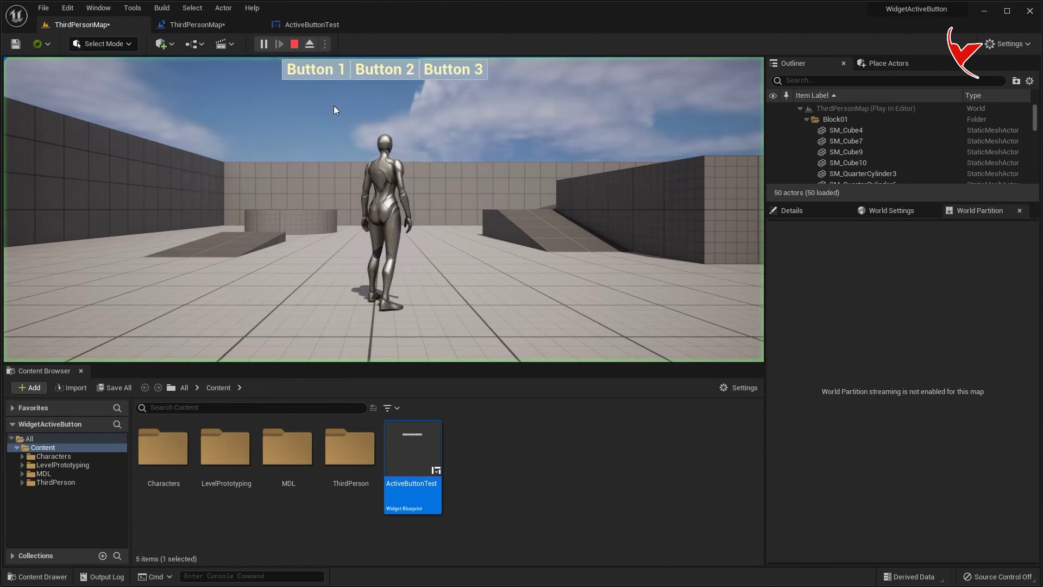
{"action": "left_click", "coordinate": [454, 77]}
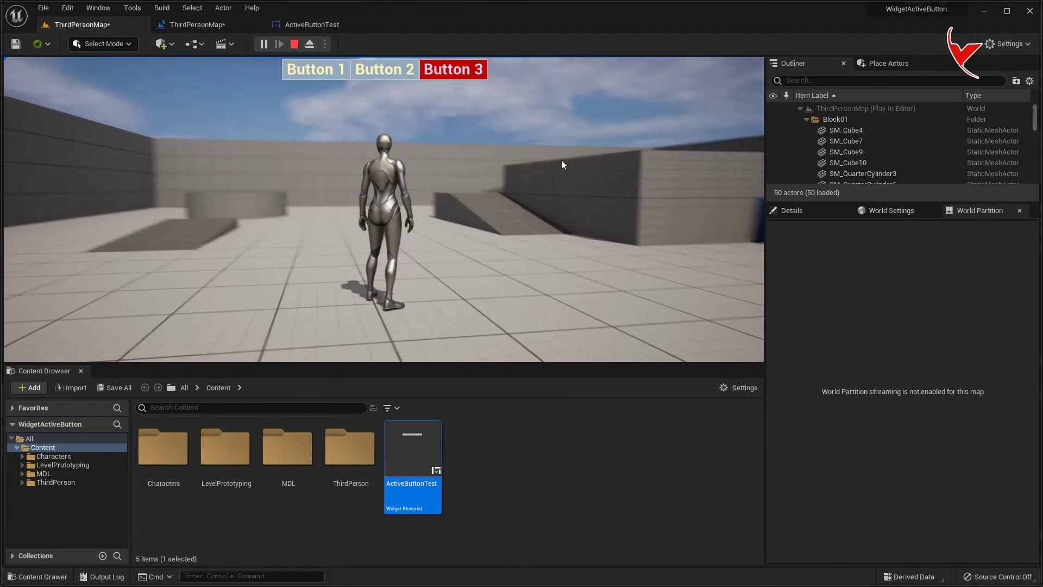